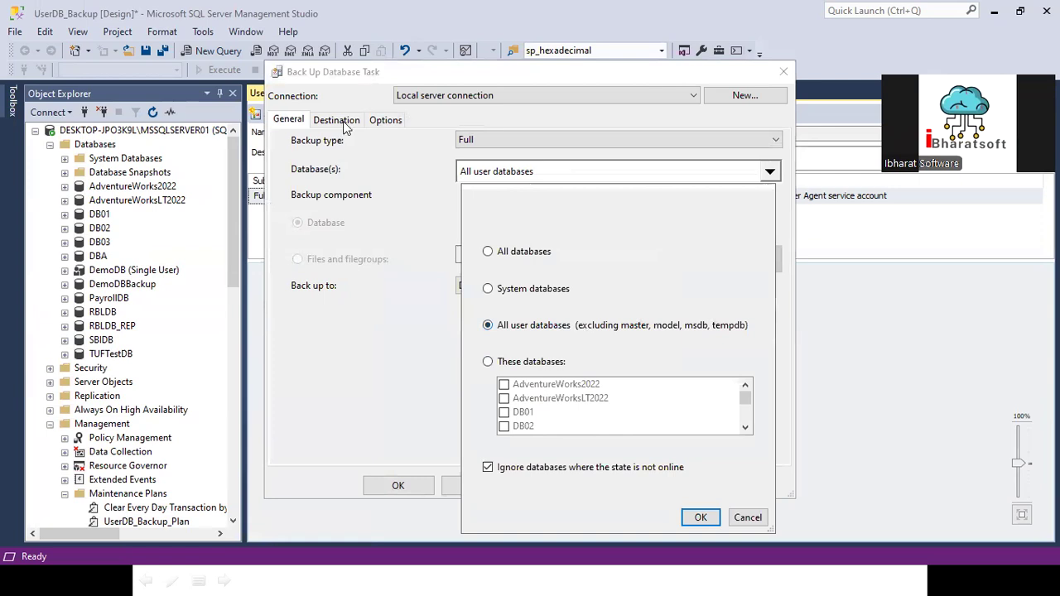
# - Turn off the sub-directory for each database in the E:\MSSQLServer01 destination, check the backup options and accept the backup task settings
pyautogui.click(741, 518)
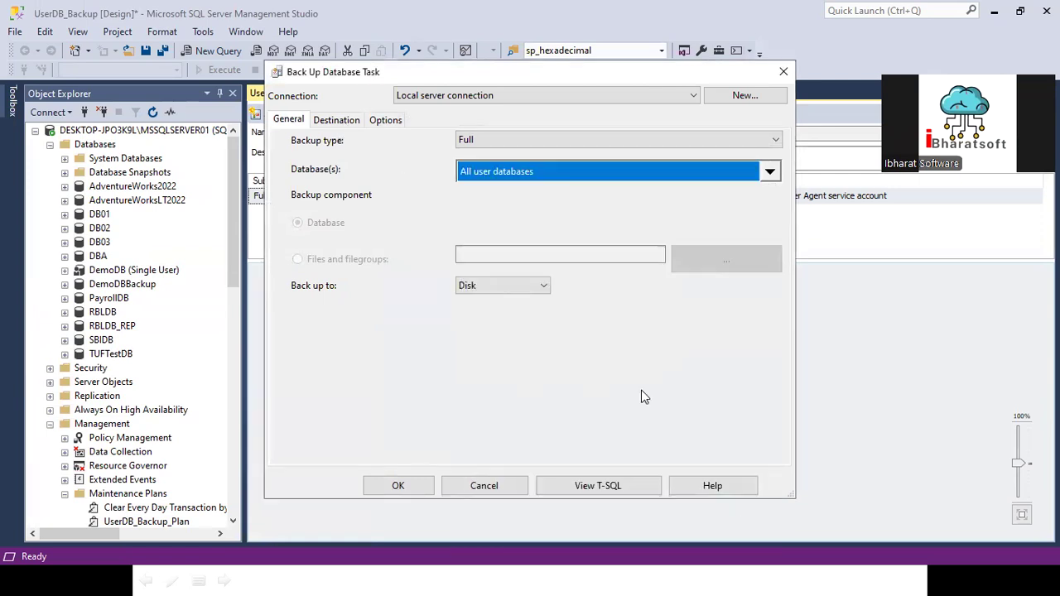
pyautogui.click(336, 120)
pyautogui.click(572, 347)
pyautogui.moveTo(572, 348); pyautogui.dragTo(421, 348)
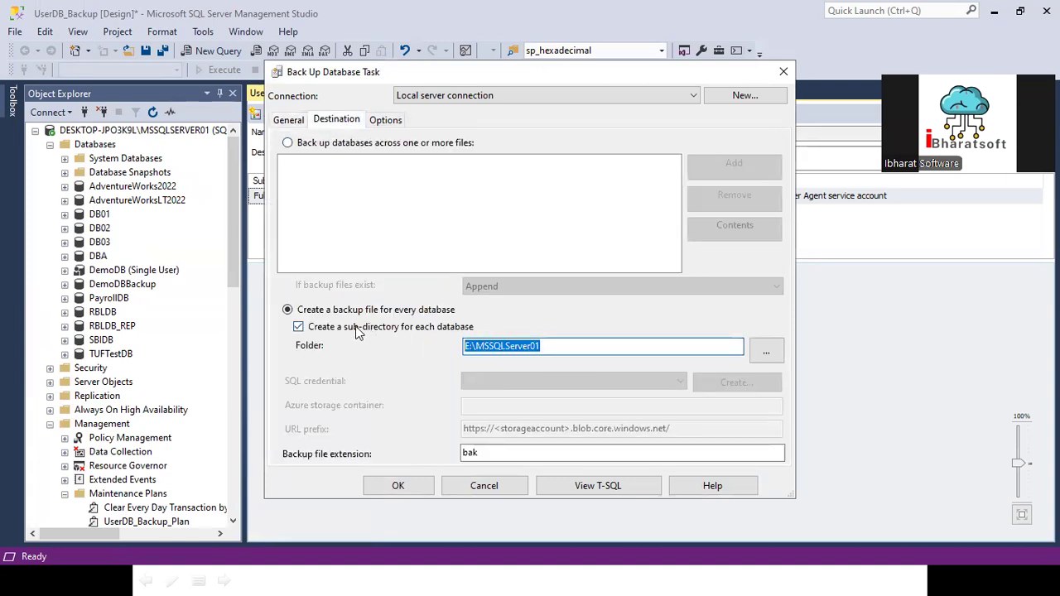
pyautogui.moveTo(358, 326); pyautogui.dragTo(459, 328)
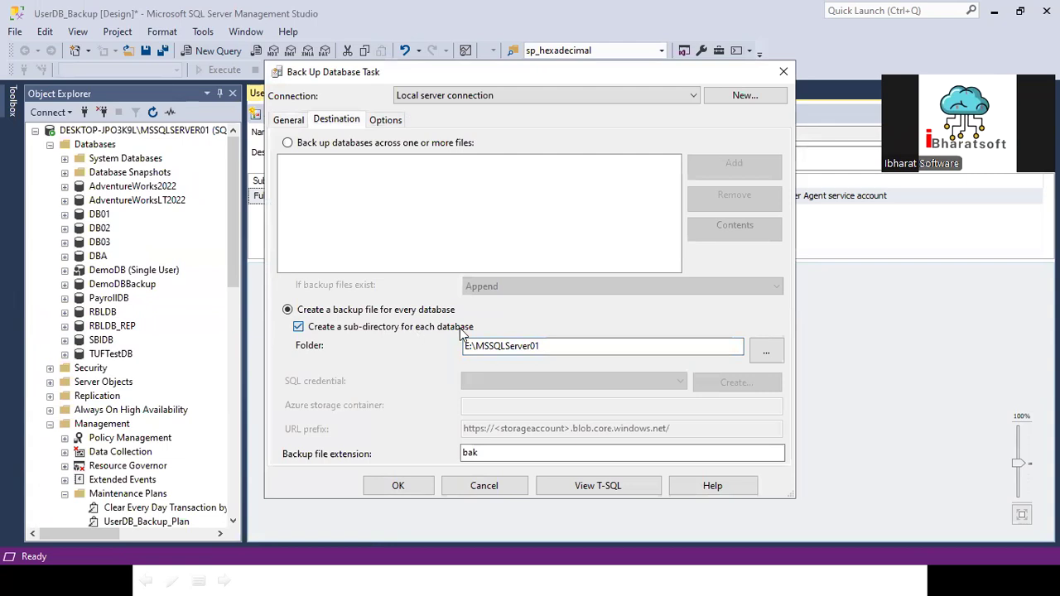
pyautogui.moveTo(480, 453); pyautogui.dragTo(419, 454)
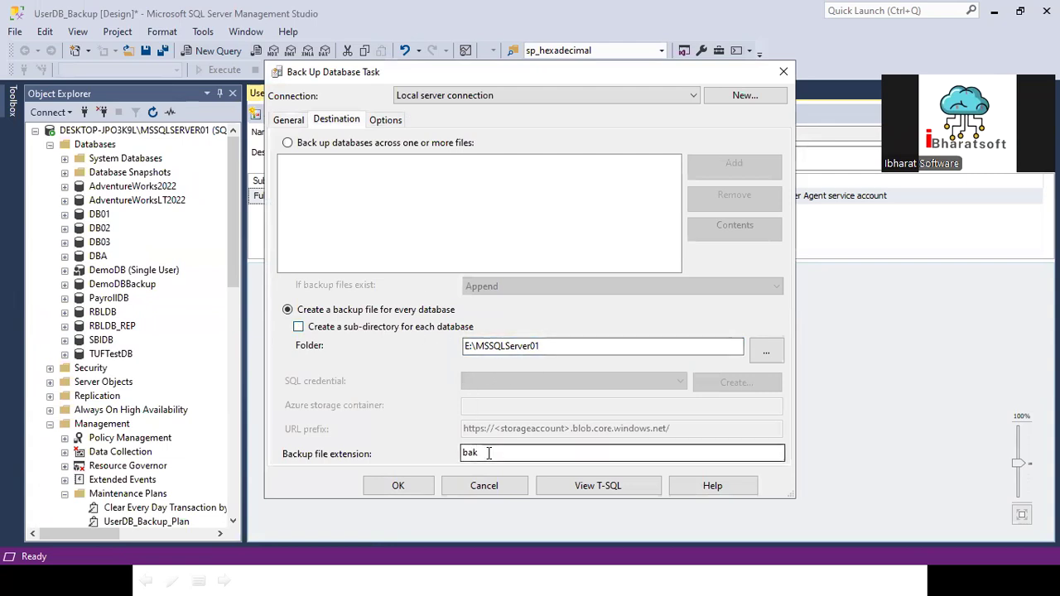
pyautogui.click(385, 119)
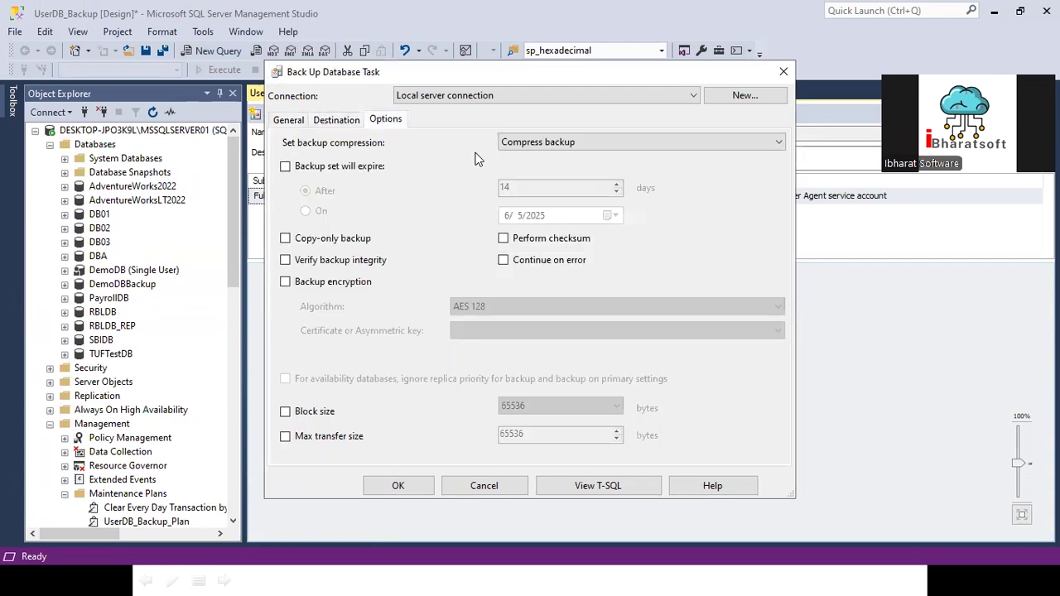
pyautogui.click(398, 486)
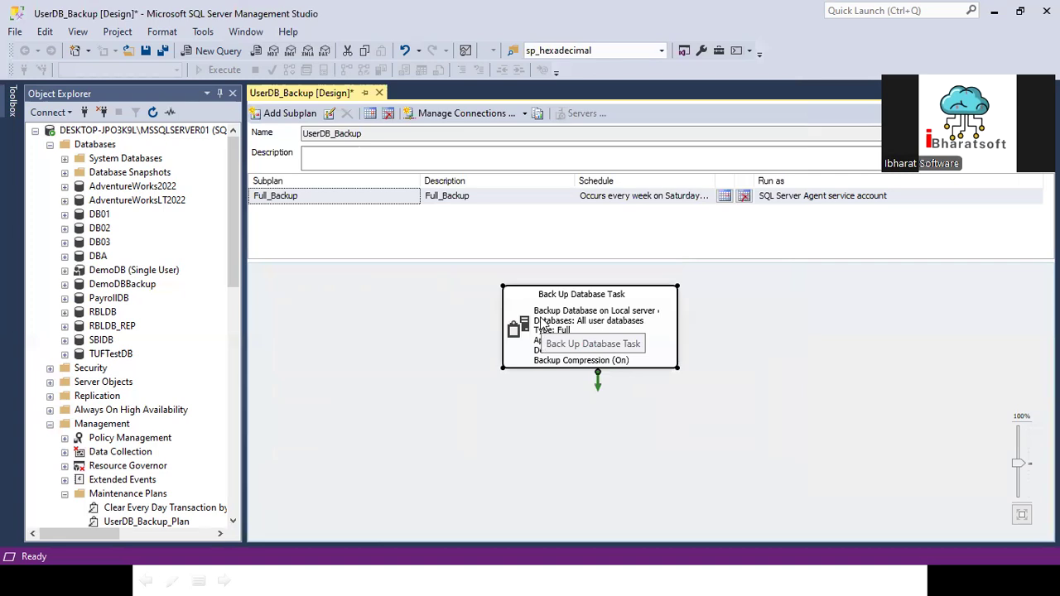
# - Add a Maintenance Cleanup Task below the Back Up Database Task and connect the backup task to it
pyautogui.click(11, 108)
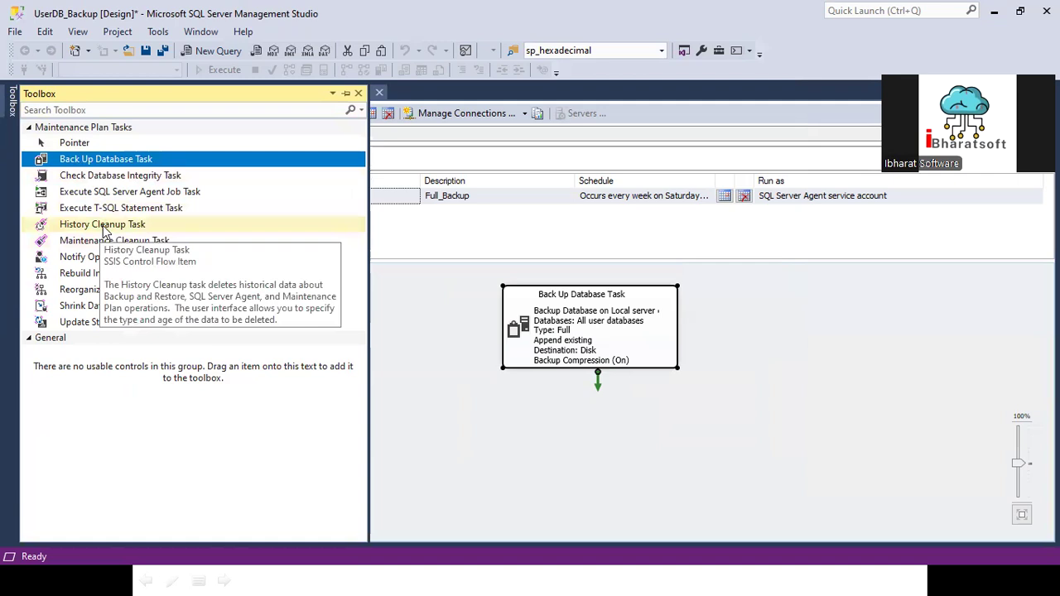
pyautogui.moveTo(106, 244); pyautogui.dragTo(610, 420)
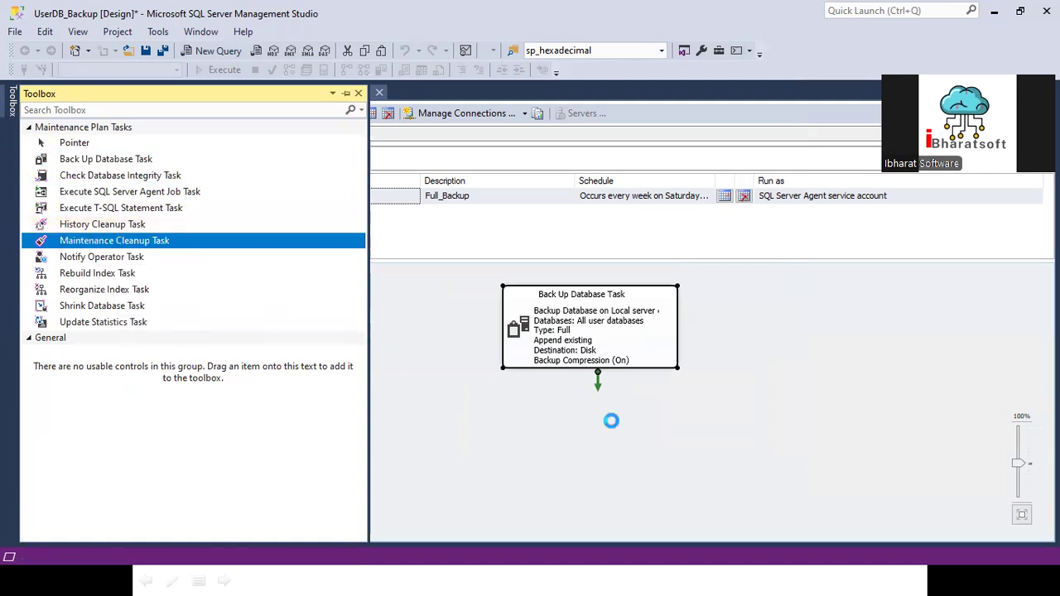
pyautogui.moveTo(672, 453); pyautogui.dragTo(568, 444)
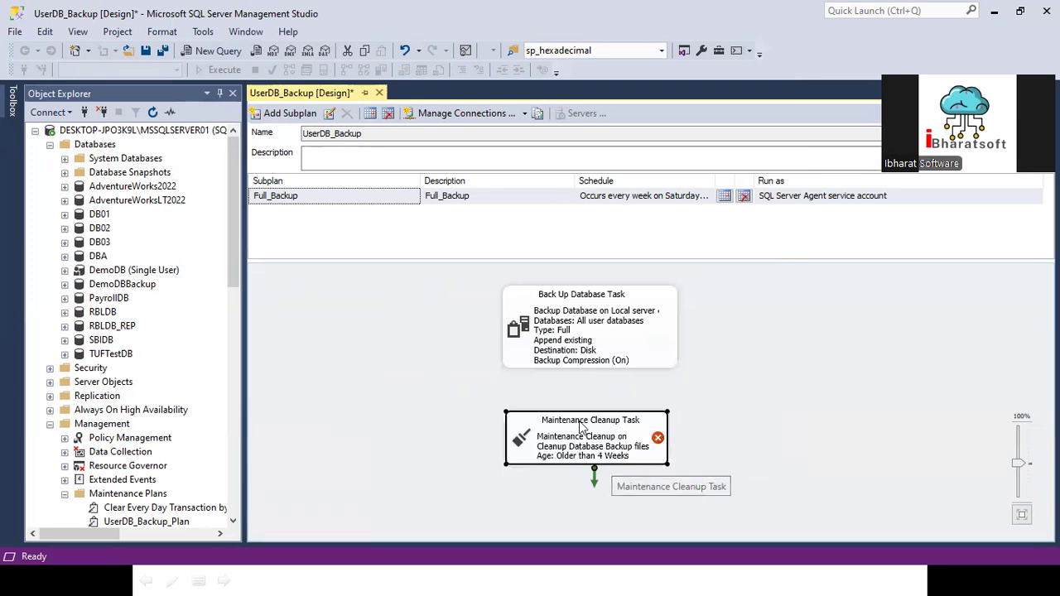
pyautogui.click(585, 363)
pyautogui.moveTo(590, 375); pyautogui.dragTo(602, 431)
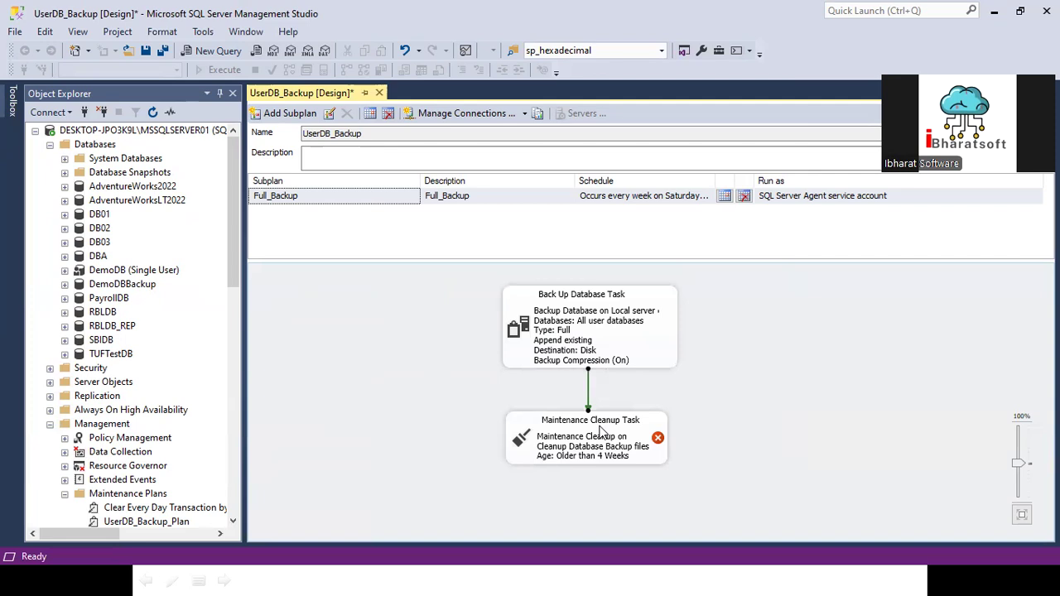
# - Configure the Maintenance Cleanup Task to search a folder and delete files by extension, with E:\MSSQLServer01 as the folder
pyautogui.doubleClick(602, 431)
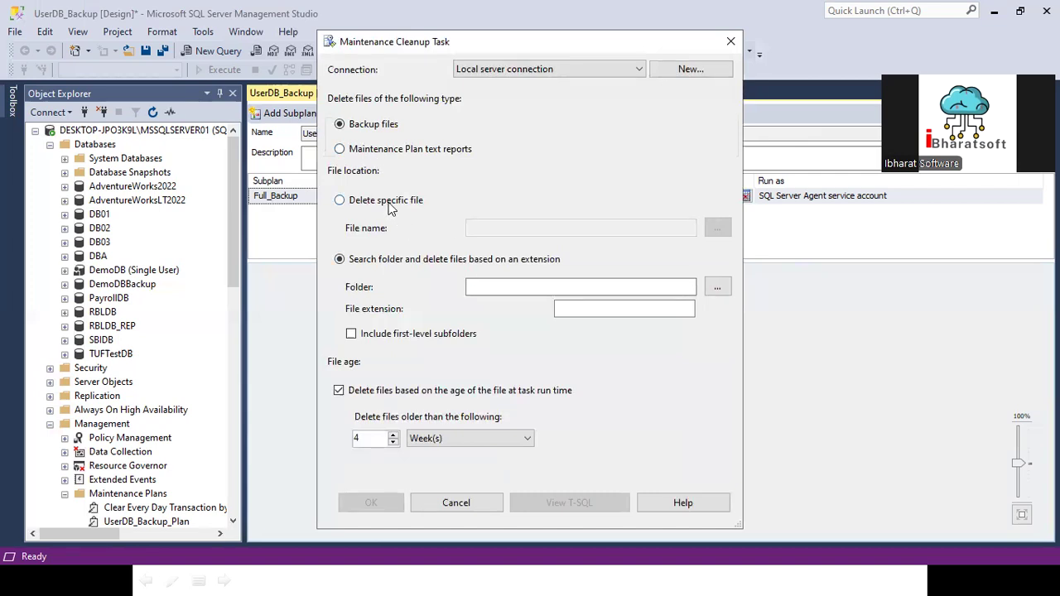
pyautogui.click(340, 200)
pyautogui.click(640, 231)
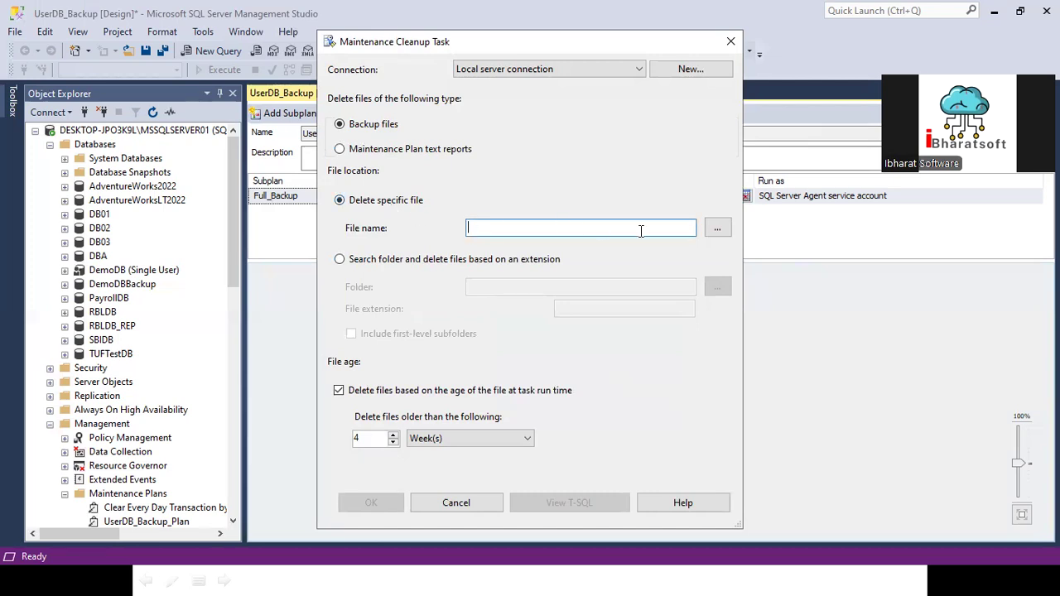
pyautogui.click(374, 262)
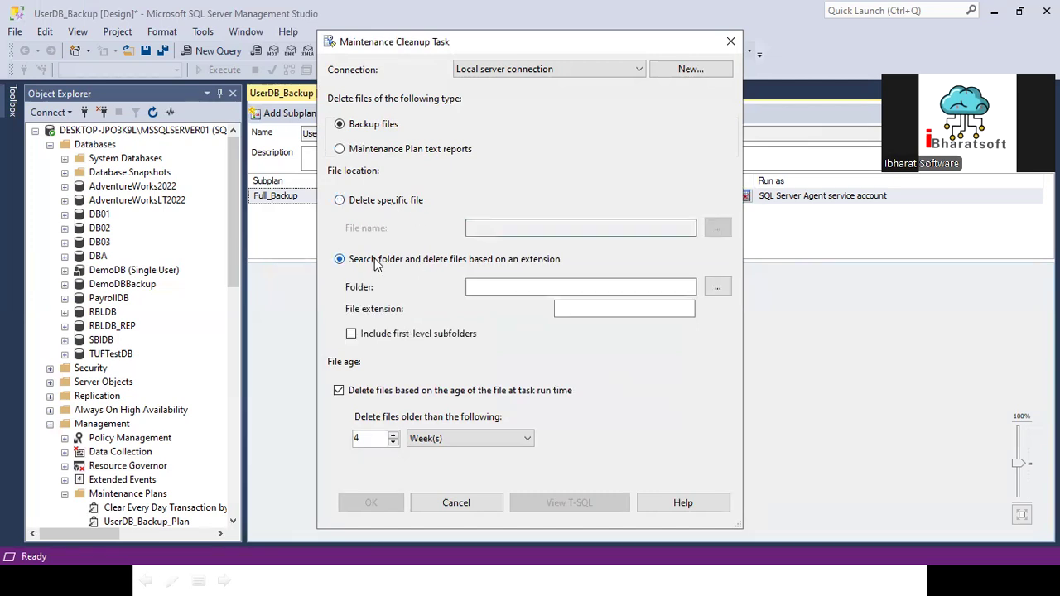
pyautogui.click(715, 289)
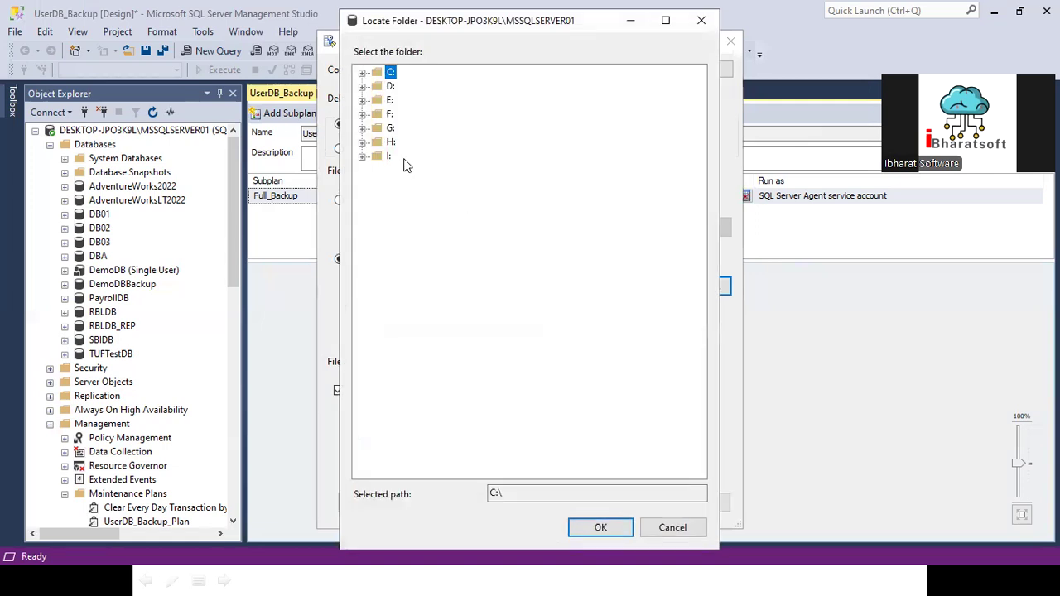
pyautogui.click(362, 100)
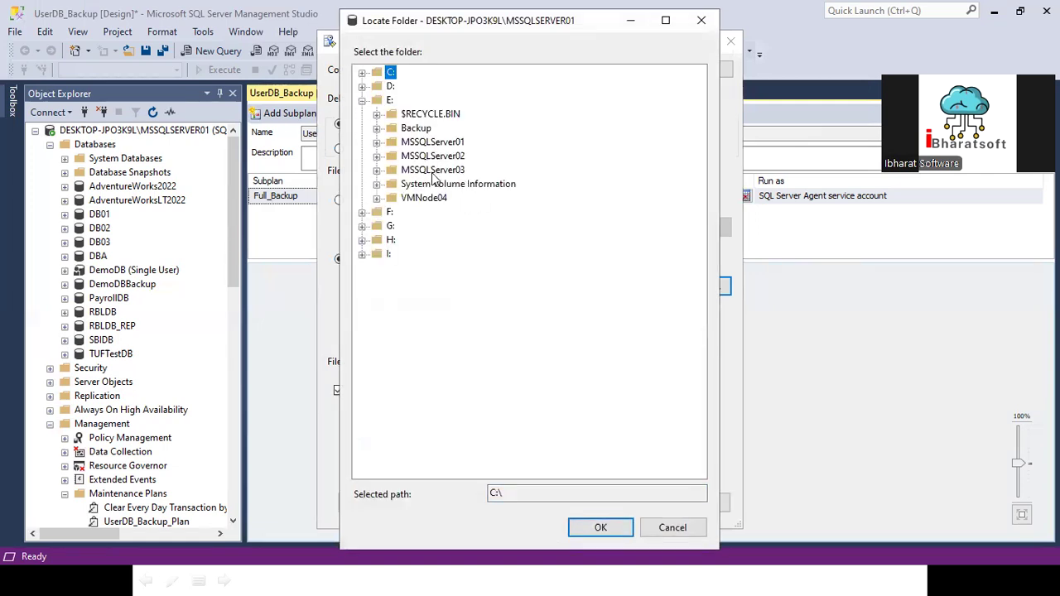
pyautogui.click(432, 143)
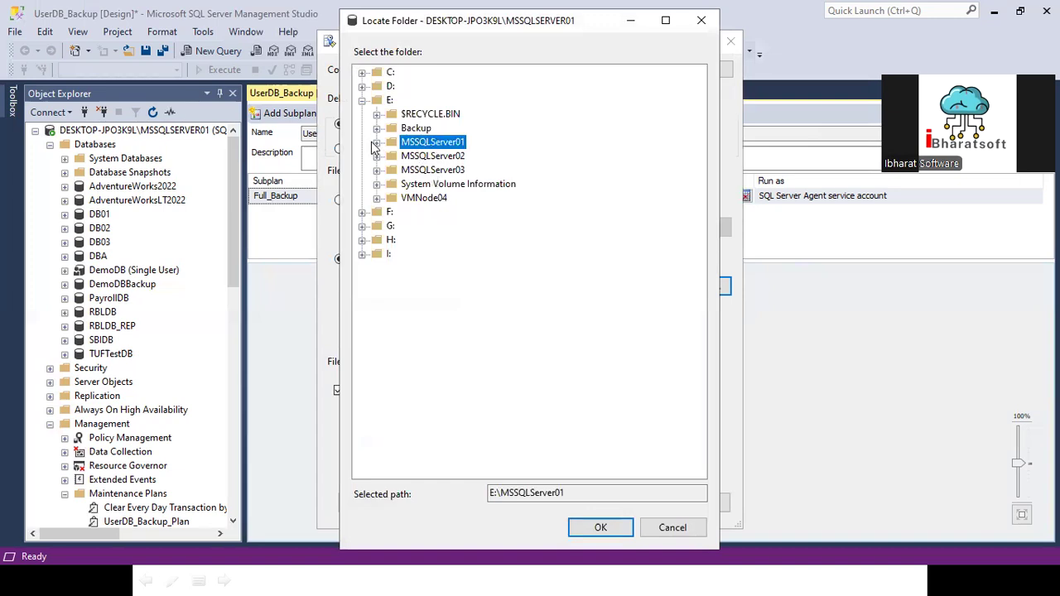
pyautogui.click(600, 527)
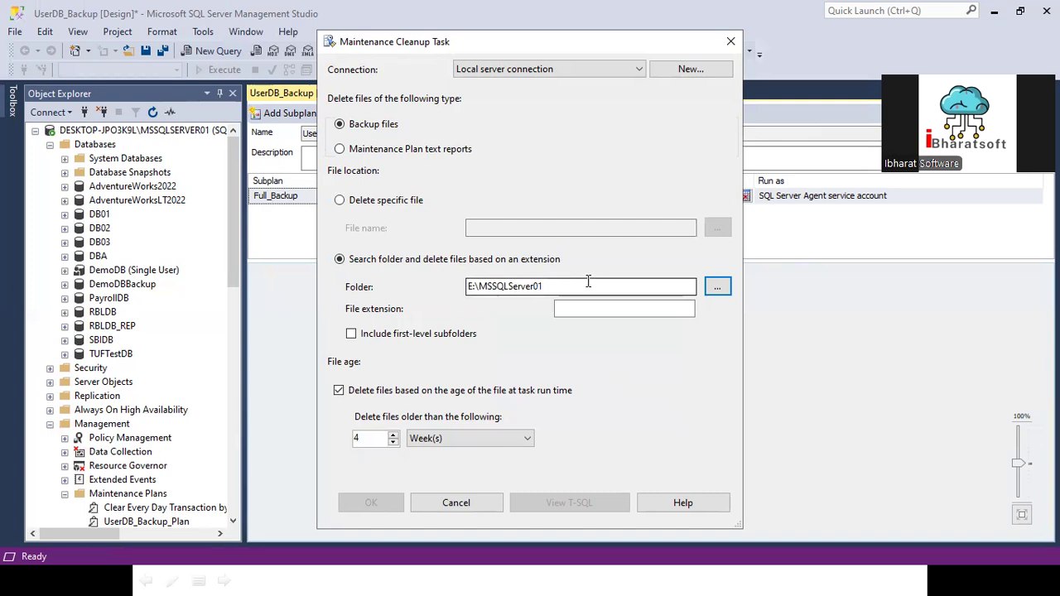
# - Include first-level subfolders in the cleanup and set the file extension to bak
pyautogui.click(403, 336)
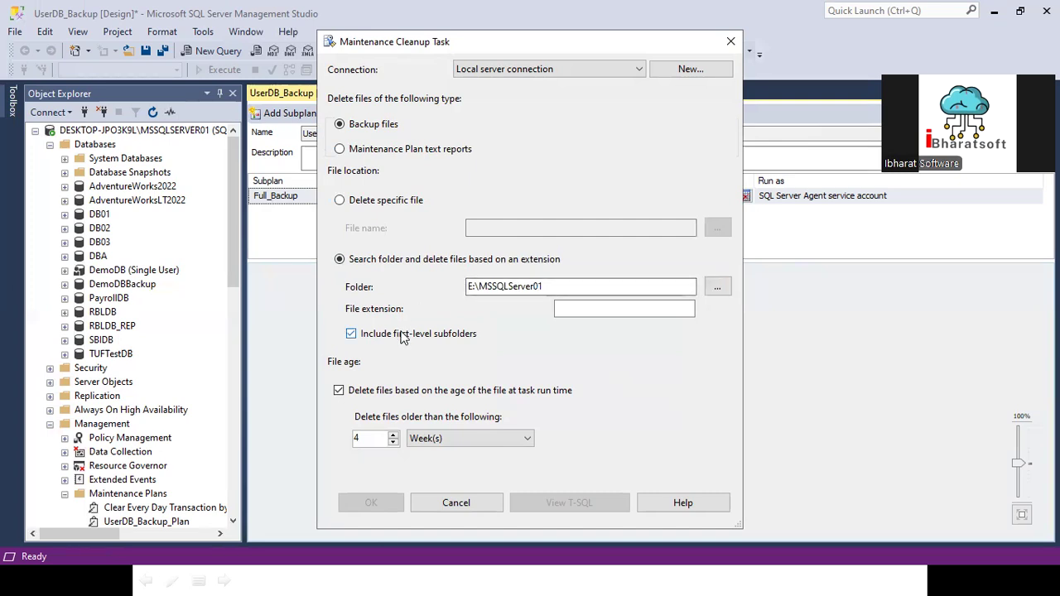
pyautogui.click(608, 306)
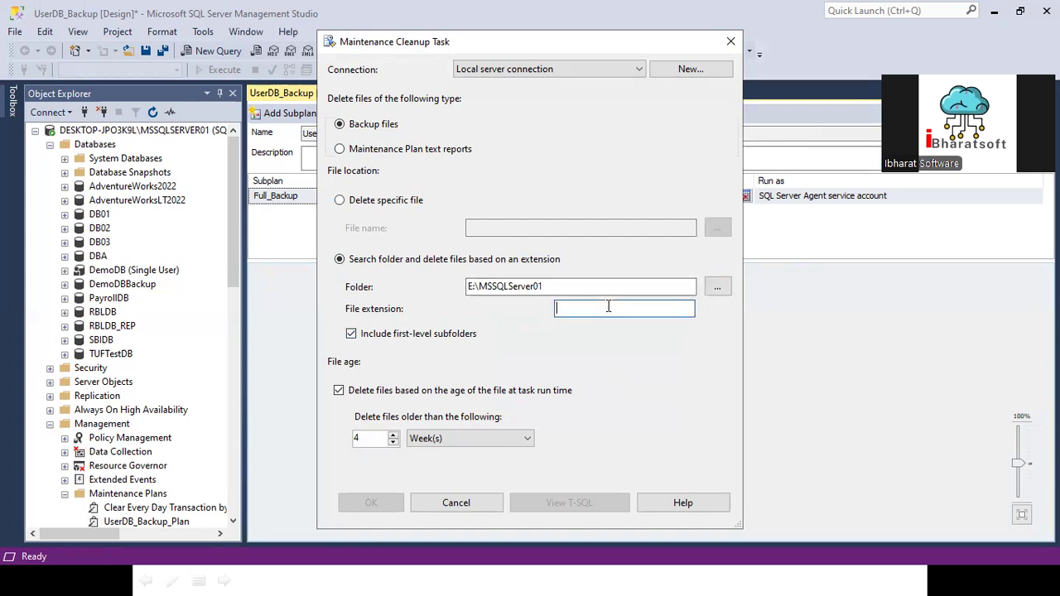
pyautogui.write('bak')
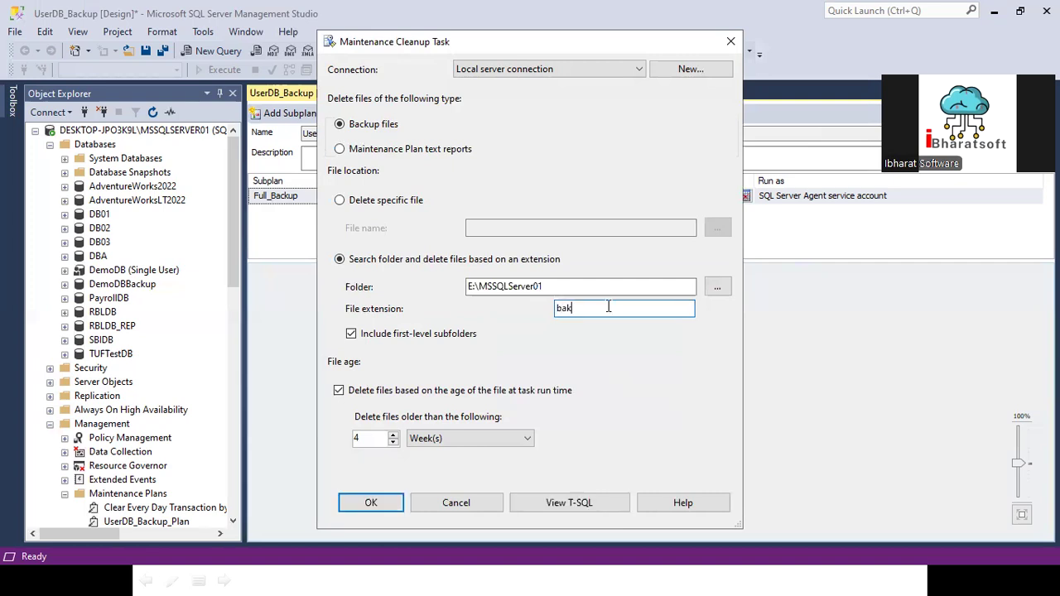
# - Set the cleanup task to delete files older than 1 month
pyautogui.click(429, 441)
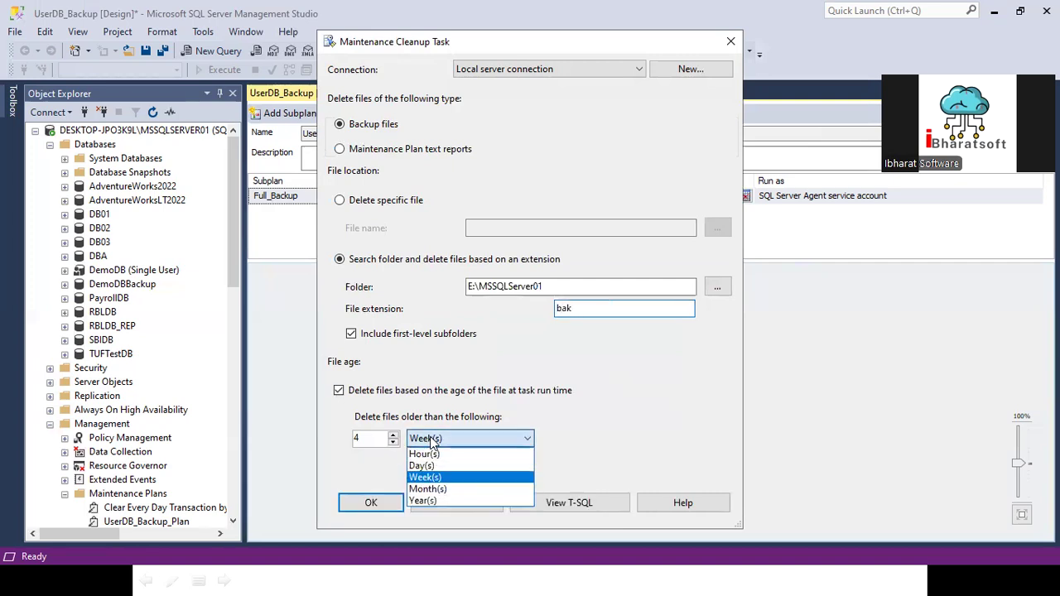
pyautogui.click(432, 490)
pyautogui.hotkey('shift', 'Tab')
pyautogui.write('1')
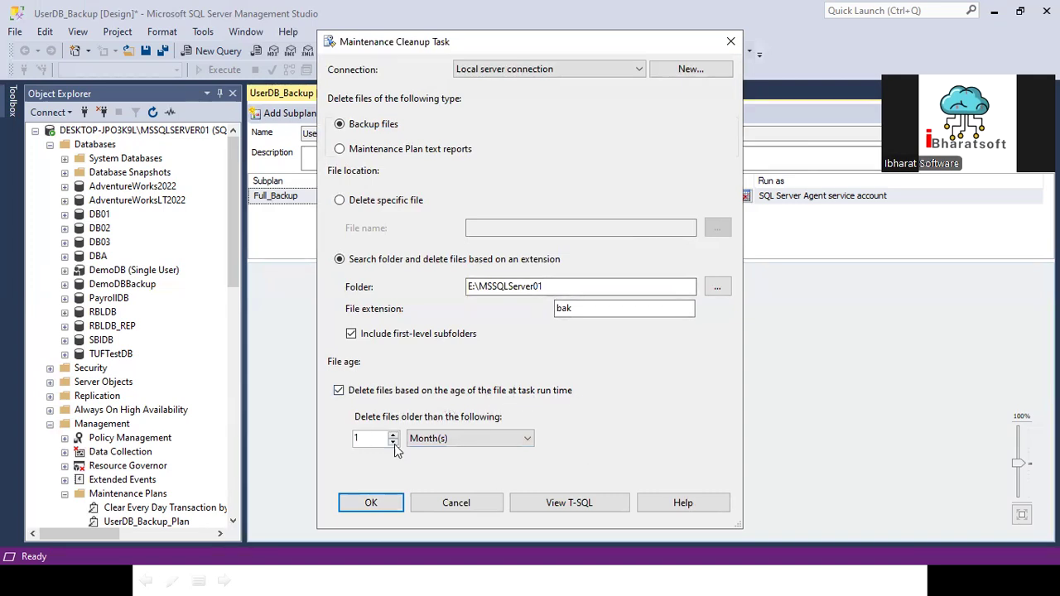
pyautogui.click(433, 442)
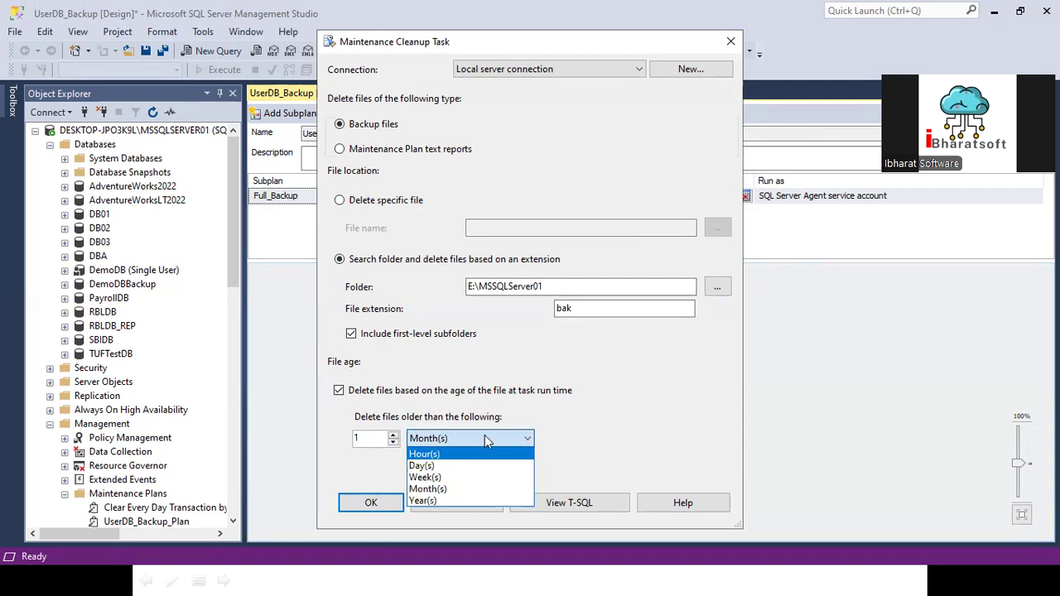
pyautogui.click(523, 403)
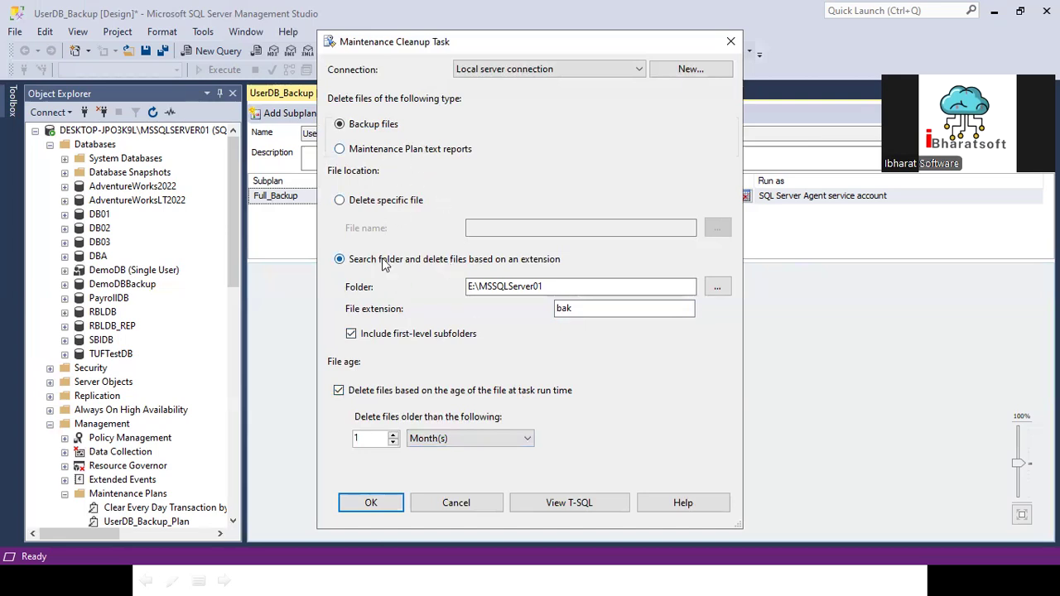
# - Exclude first-level subfolders, accept the cleanup task settings and move the task slightly closer to the backup task
pyautogui.moveTo(596, 286); pyautogui.dragTo(468, 286)
pyautogui.click(362, 335)
pyautogui.click(370, 504)
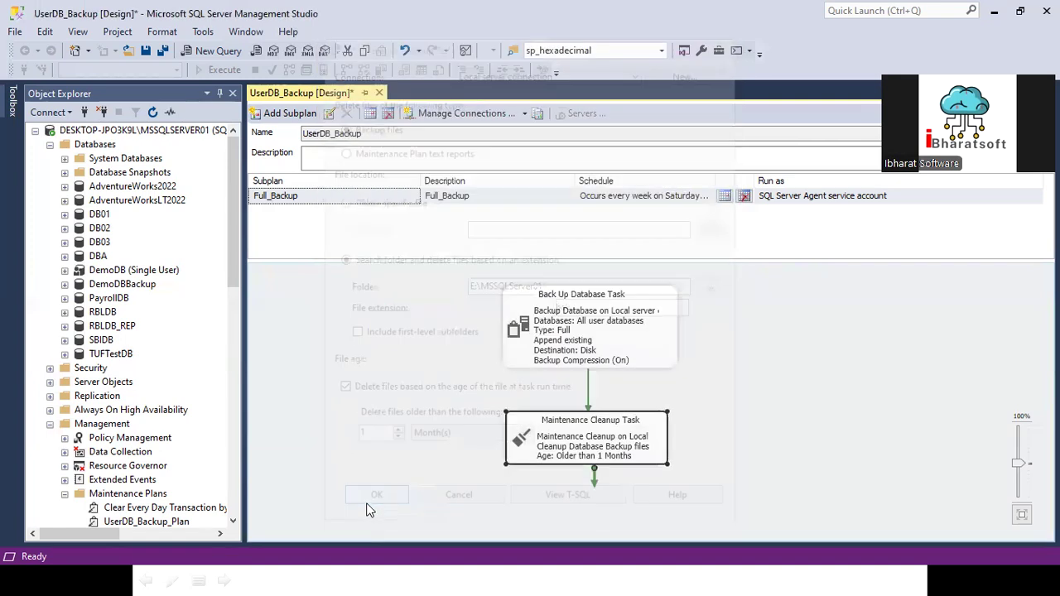
pyautogui.moveTo(582, 451); pyautogui.dragTo(590, 432)
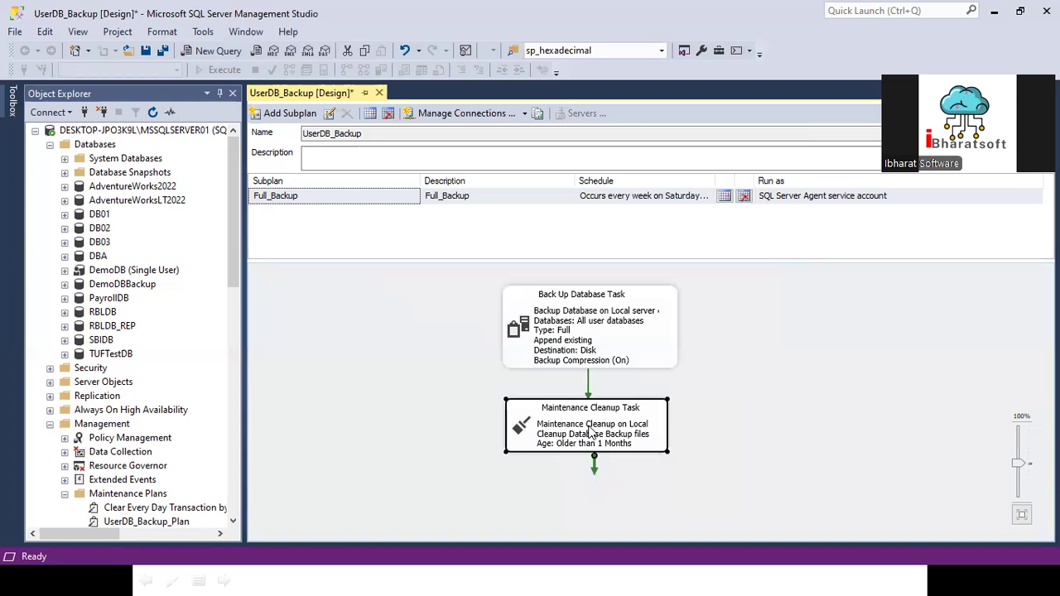
# - Open a new query on the msdb system database and run select* from sysjobs
pyautogui.click(64, 158)
pyautogui.click(112, 217)
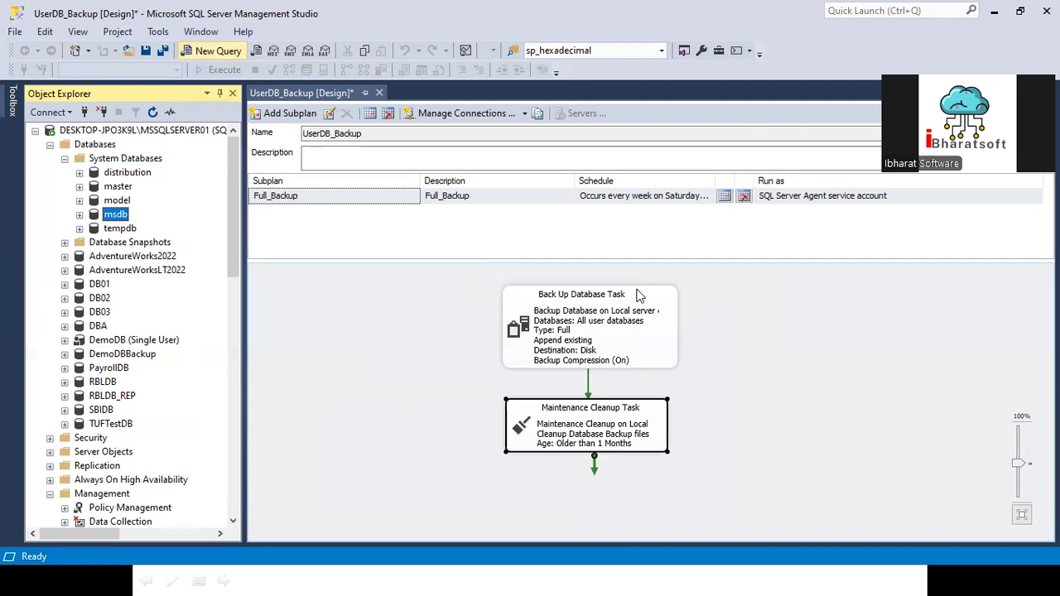
pyautogui.write('select')
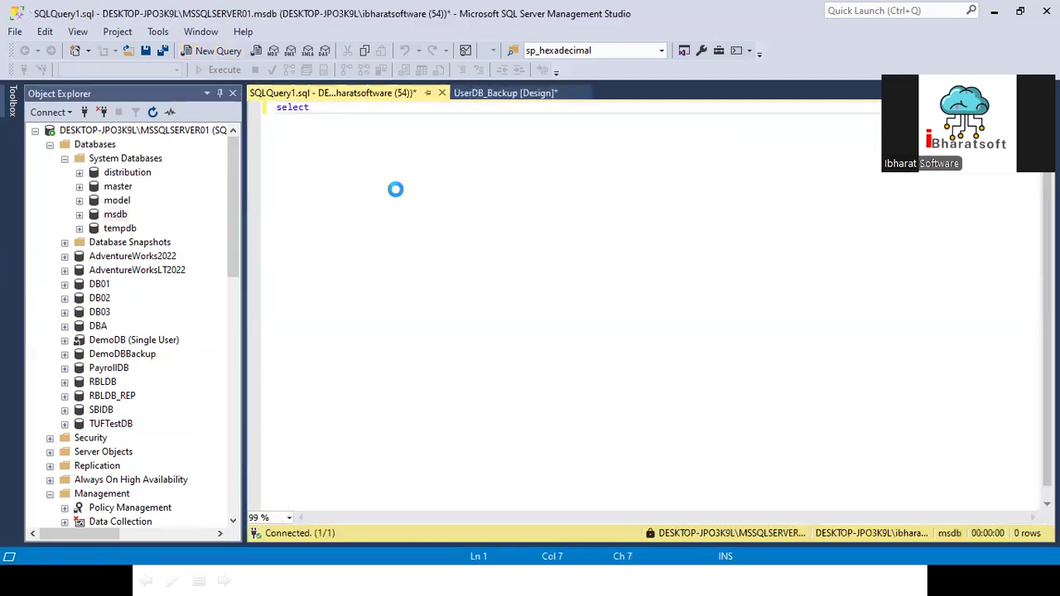
pyautogui.write('* from ')
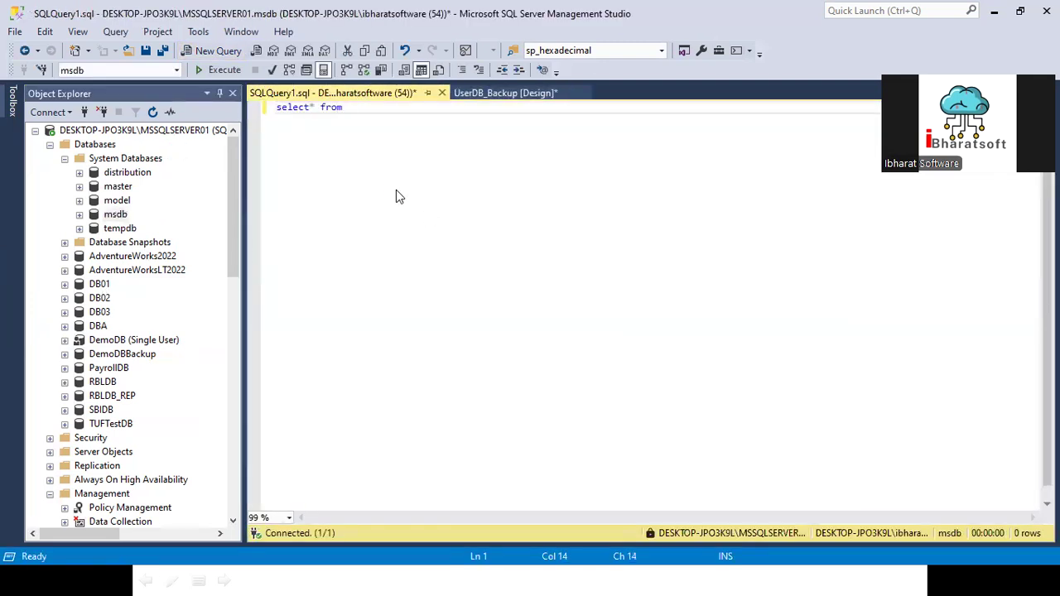
pyautogui.write('sysjobs')
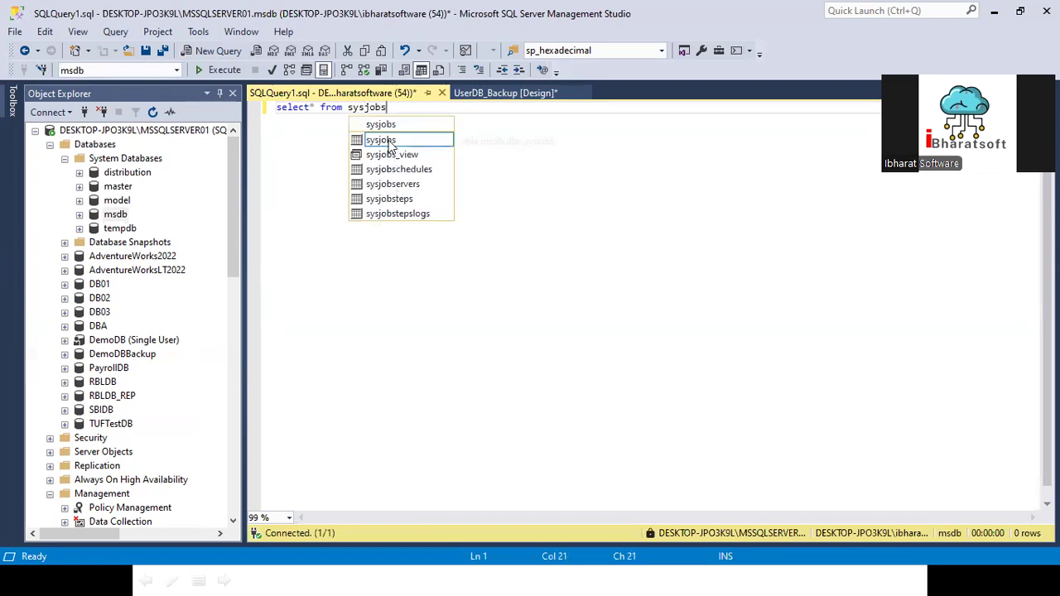
pyautogui.press('Escape')
pyautogui.hotkey('shift', 'Home')
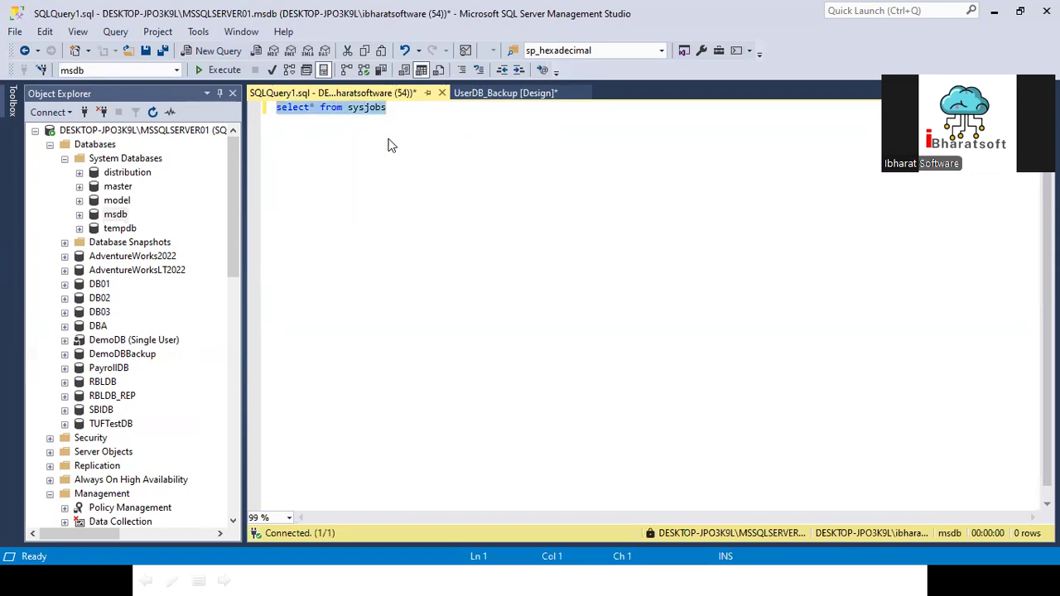
pyautogui.press('F5')
pyautogui.click(399, 114)
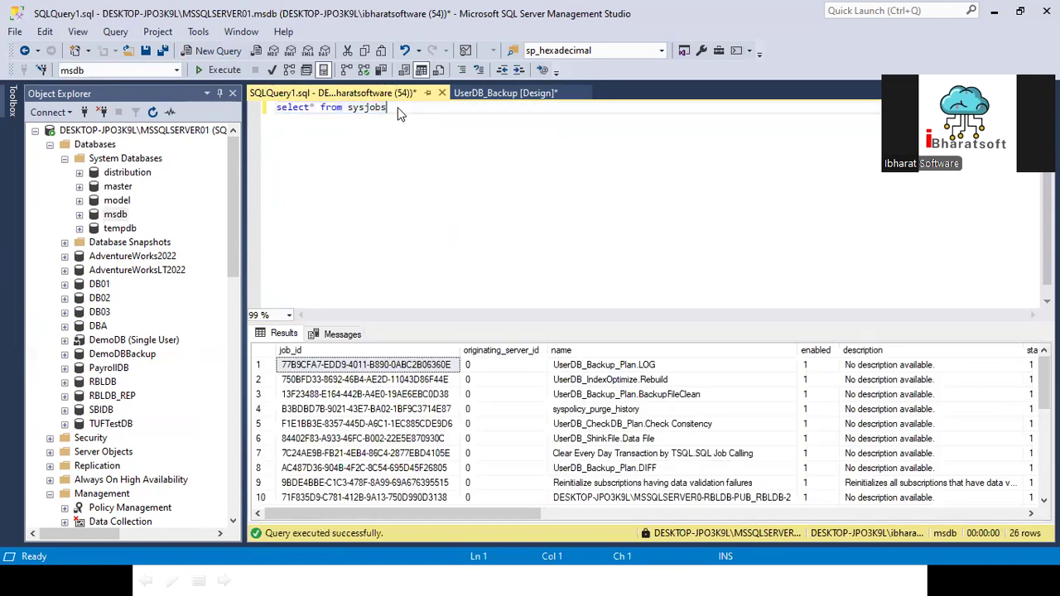
# - Change the query to select* from sysjobhistory, run it and examine the message column of the job history
pyautogui.moveTo(350, 113); pyautogui.dragTo(453, 112)
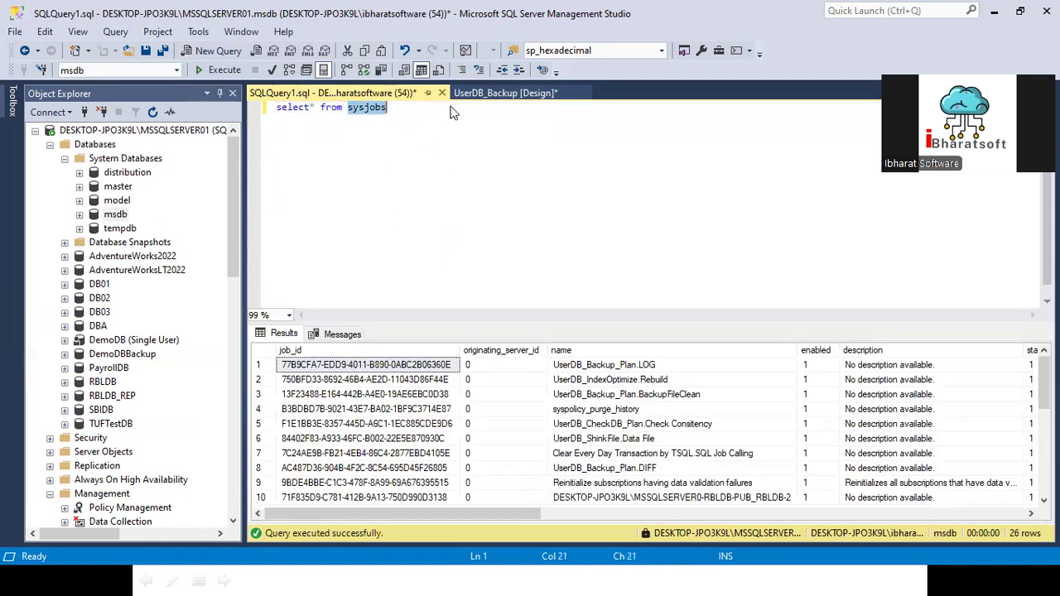
pyautogui.write('sys')
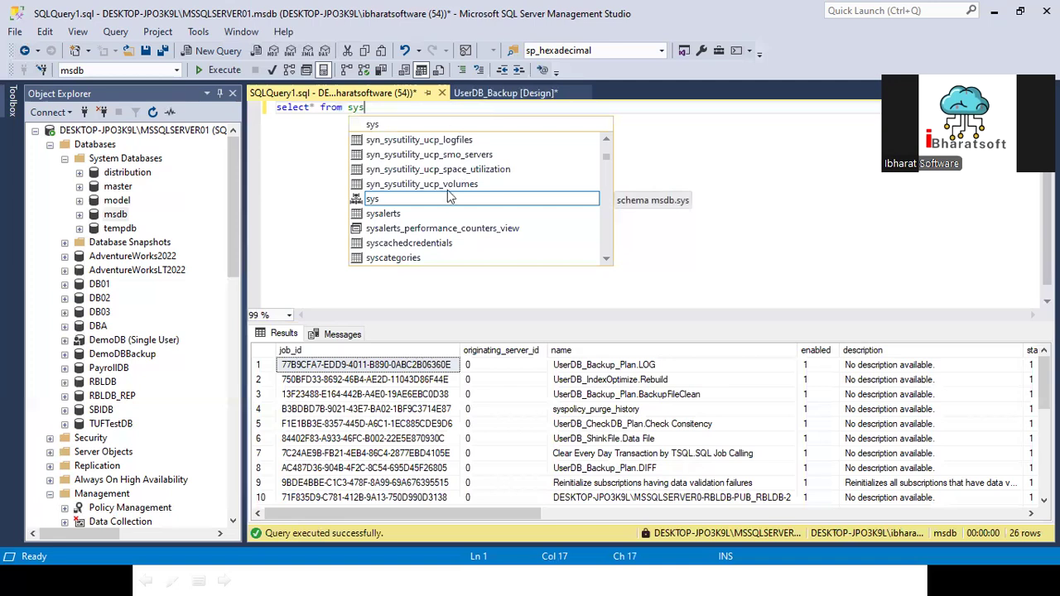
pyautogui.write('job')
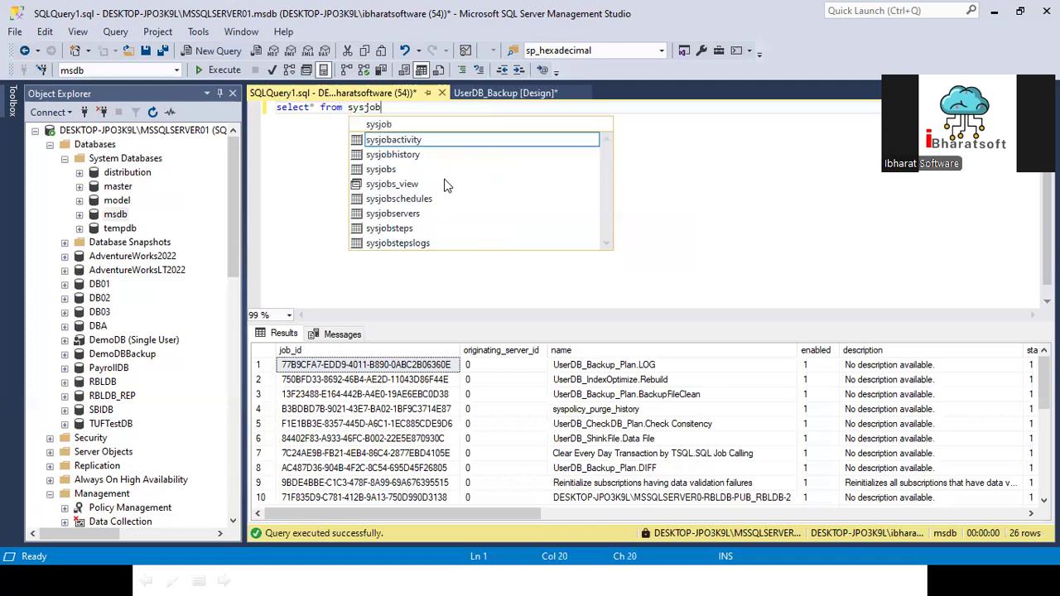
pyautogui.doubleClick(410, 161)
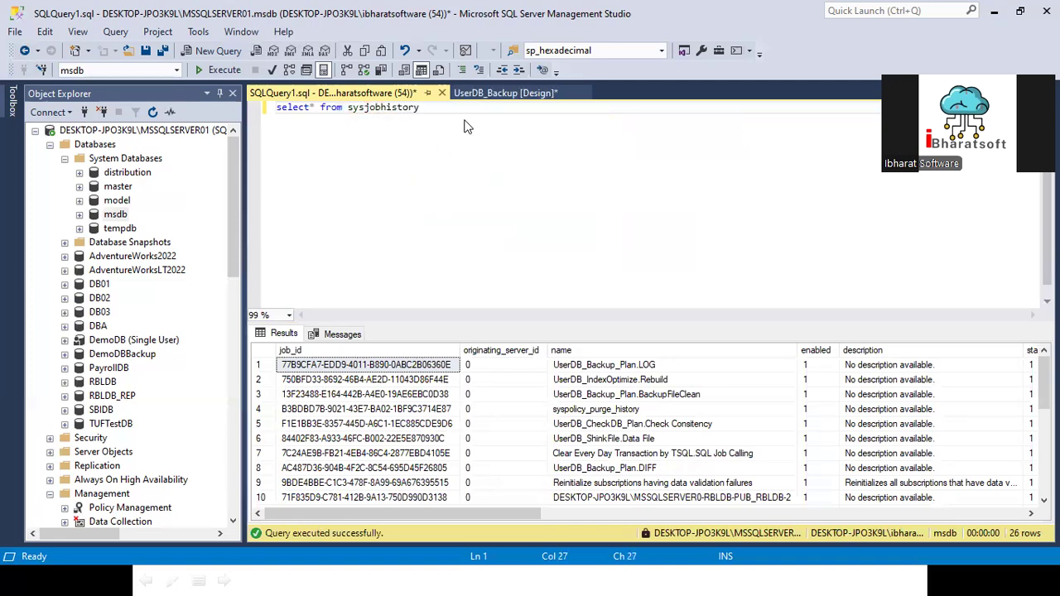
pyautogui.hotkey('shift', 'Home')
pyautogui.click(218, 69)
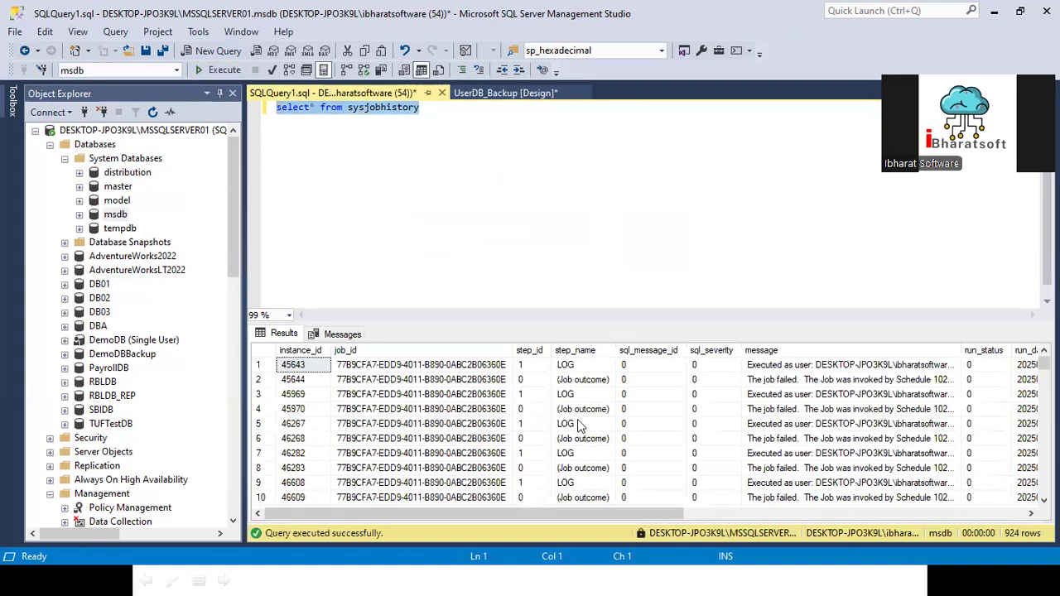
pyautogui.hscroll(3, 768, 428)
pyautogui.moveTo(696, 423); pyautogui.dragTo(696, 395)
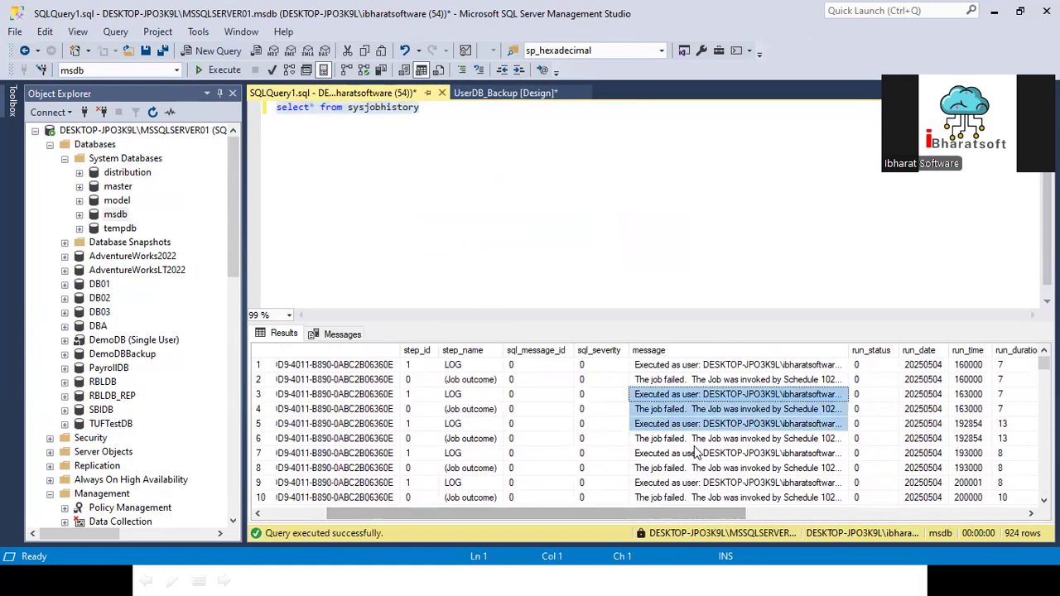
pyautogui.moveTo(698, 451); pyautogui.dragTo(705, 495)
pyautogui.click(445, 110)
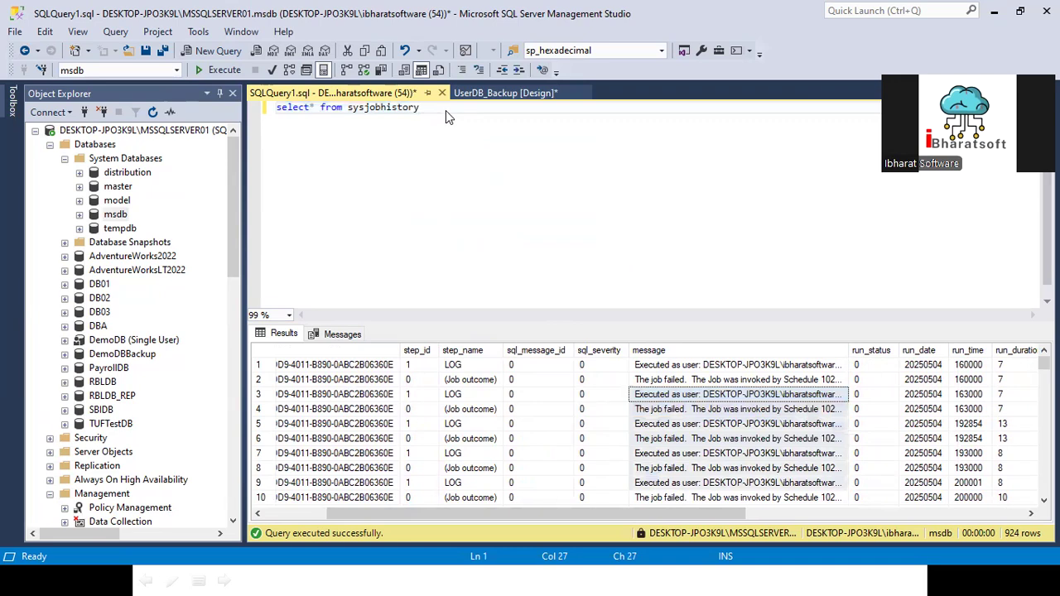
pyautogui.hotkey('shift', 'Home')
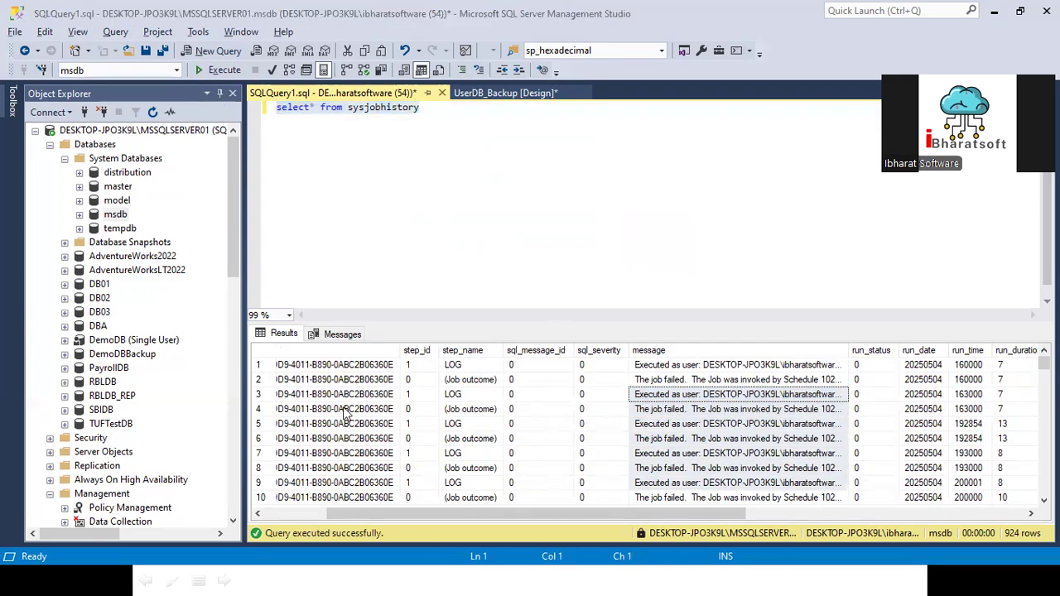
# - Add a History Cleanup Task below the Maintenance Cleanup Task in the UserDB_Backup plan and connect the cleanup task to it
pyautogui.click(472, 89)
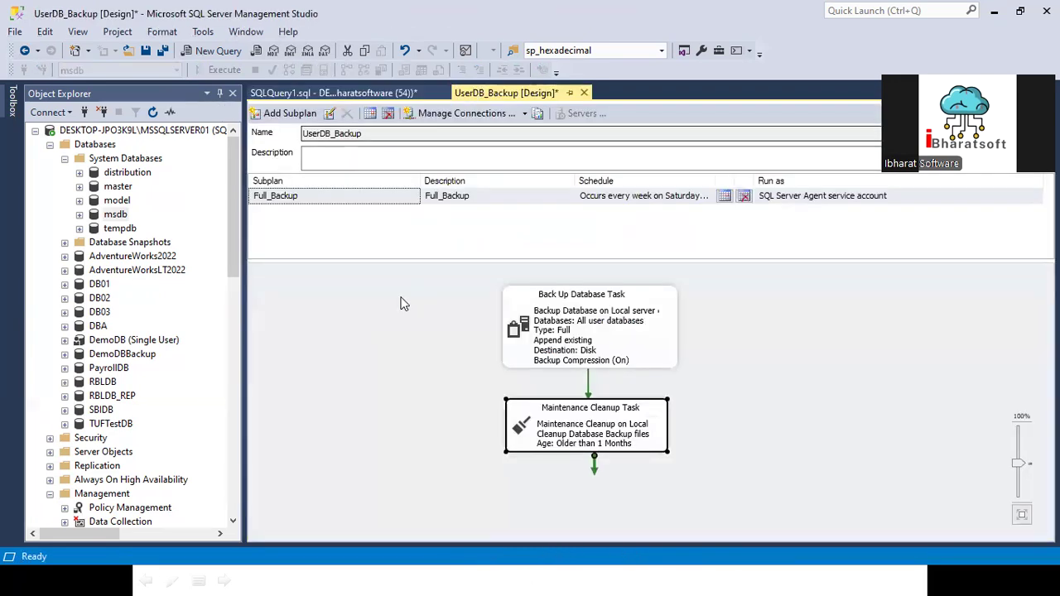
pyautogui.click(12, 101)
pyautogui.moveTo(99, 230); pyautogui.dragTo(522, 475)
pyautogui.click(596, 365)
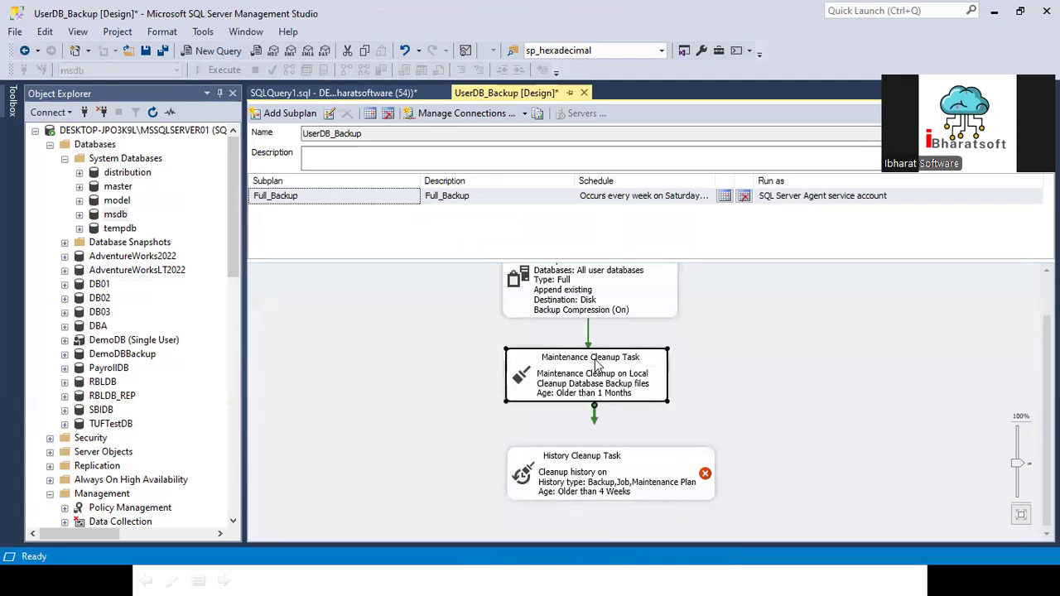
pyautogui.moveTo(595, 420); pyautogui.dragTo(598, 461)
pyautogui.click(598, 460)
pyautogui.doubleClick(598, 460)
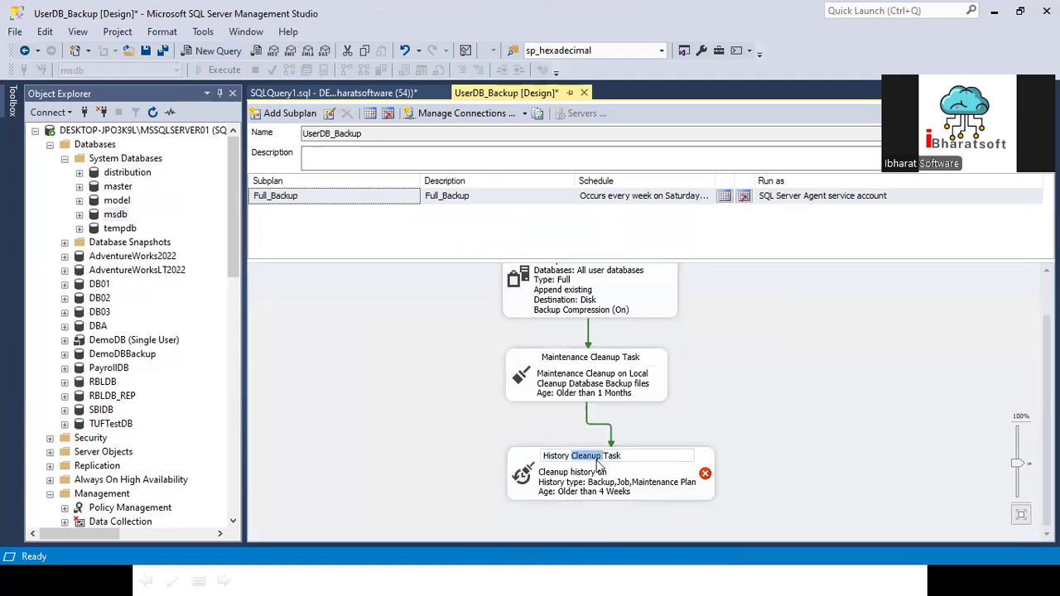
# - Set the History Cleanup Task to remove historical data older than 1 month and accept its settings
pyautogui.doubleClick(537, 467)
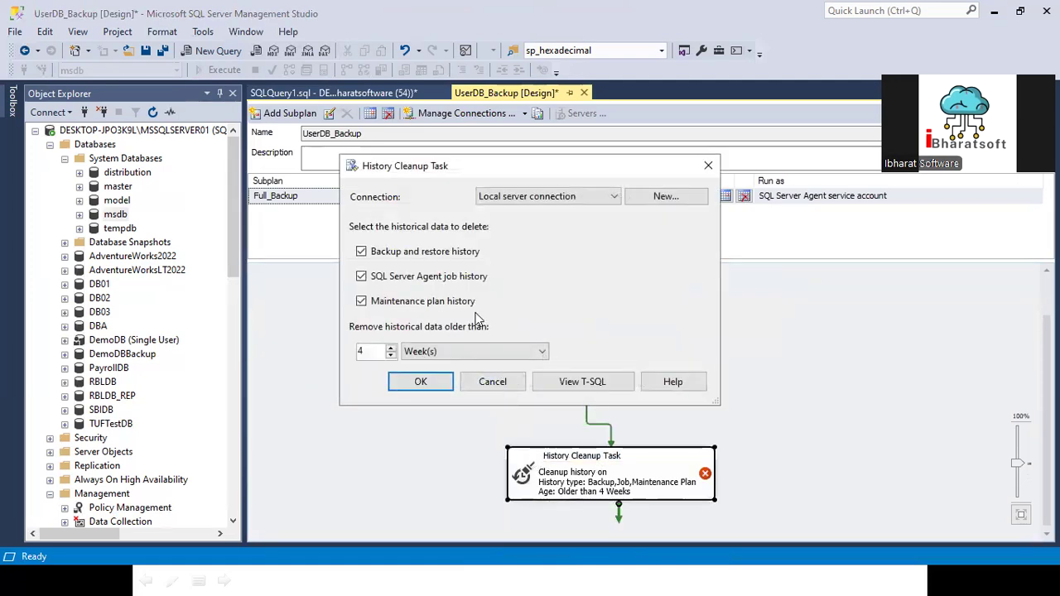
pyautogui.click(406, 354)
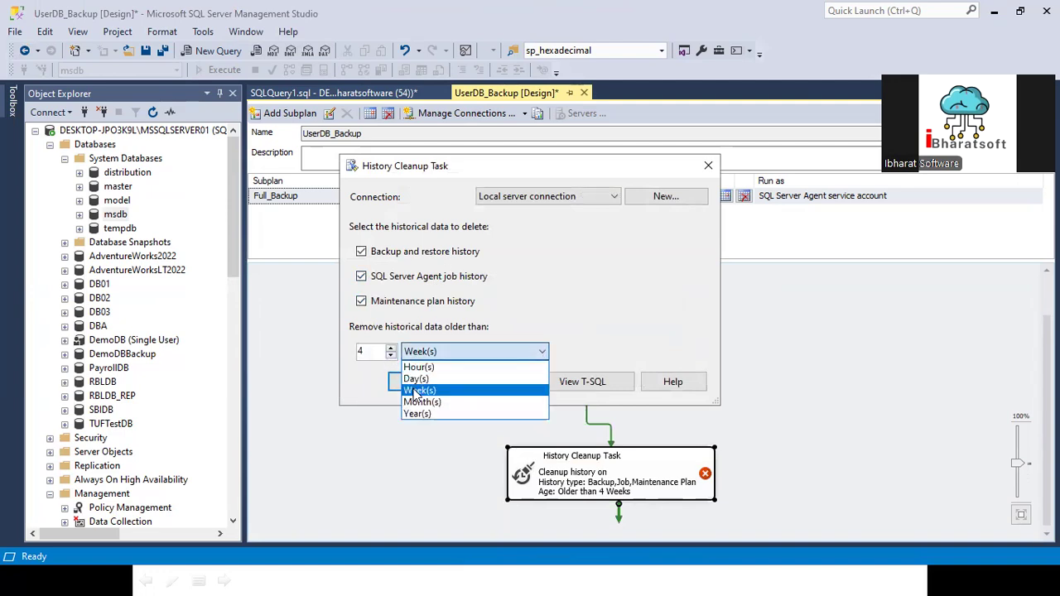
pyautogui.click(421, 401)
pyautogui.doubleClick(368, 351)
pyautogui.write('1')
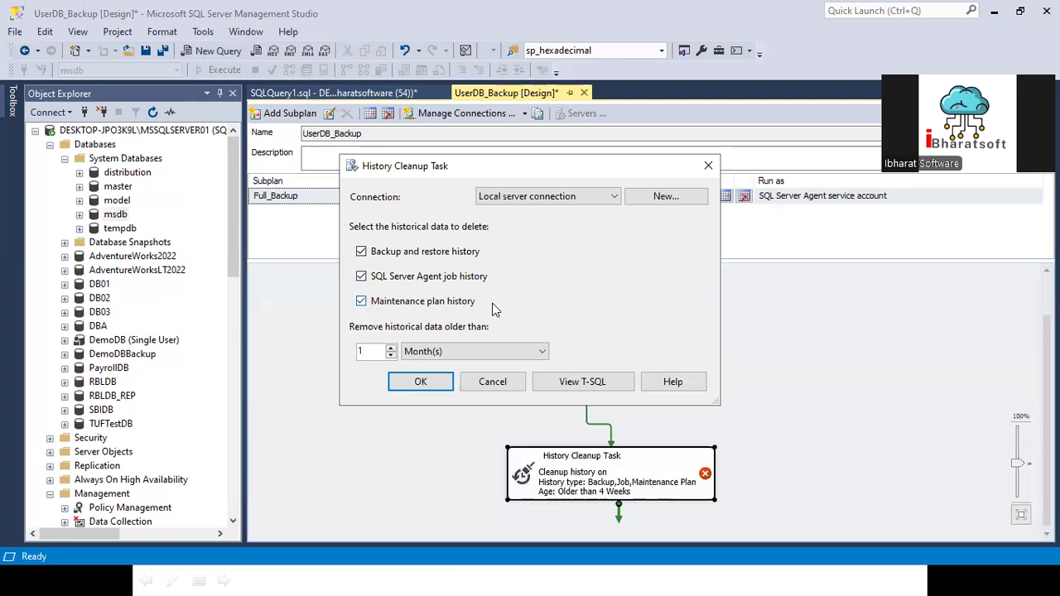
pyautogui.click(414, 382)
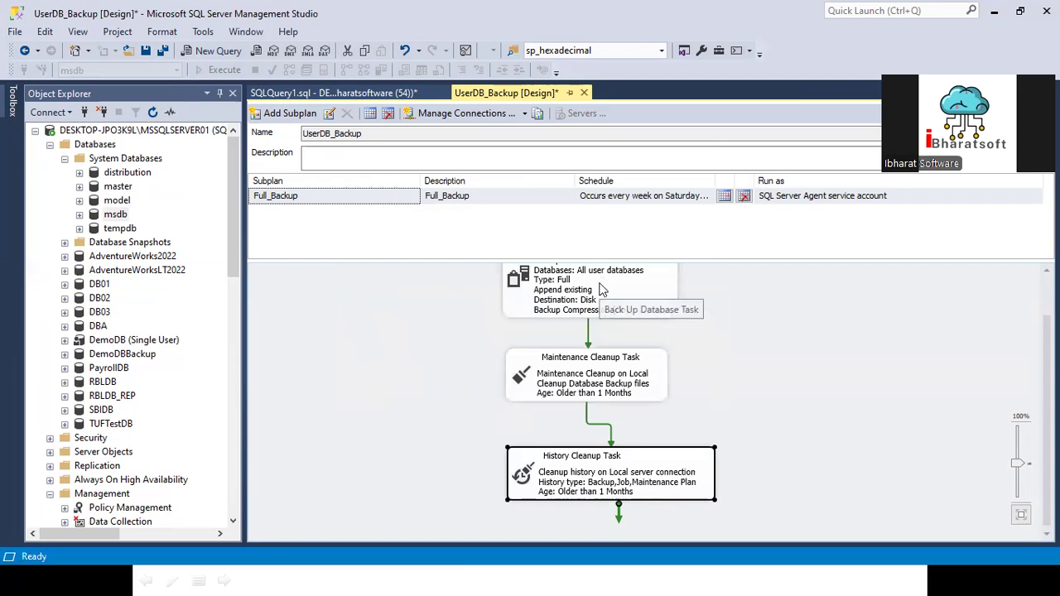
# - Delete both connectors linking the backup, maintenance cleanup and history cleanup tasks
pyautogui.scroll(1, 586, 297)
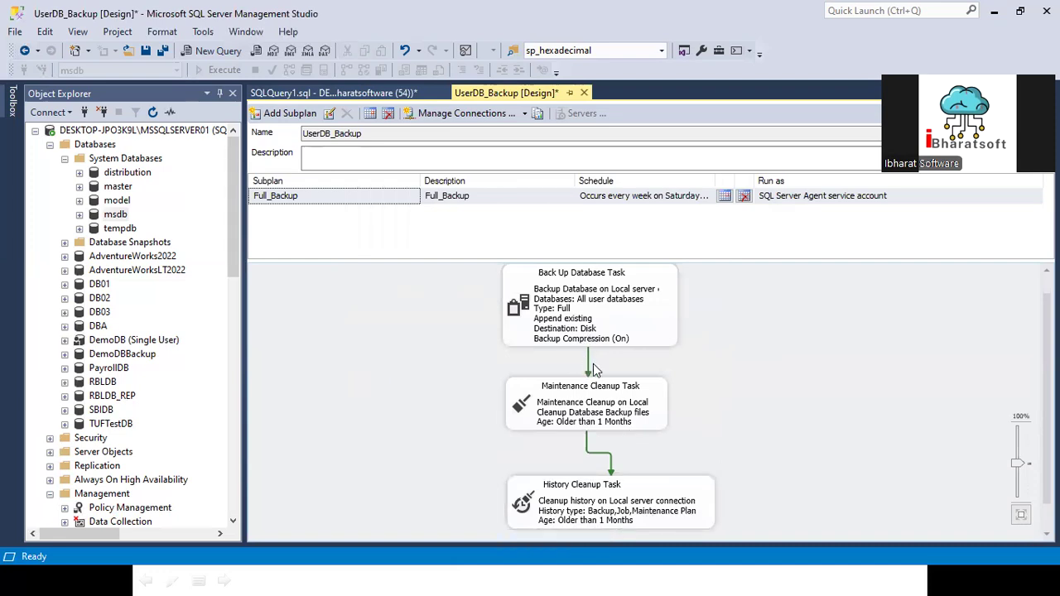
pyautogui.press('Delete')
pyautogui.click(597, 451)
pyautogui.press('Delete')
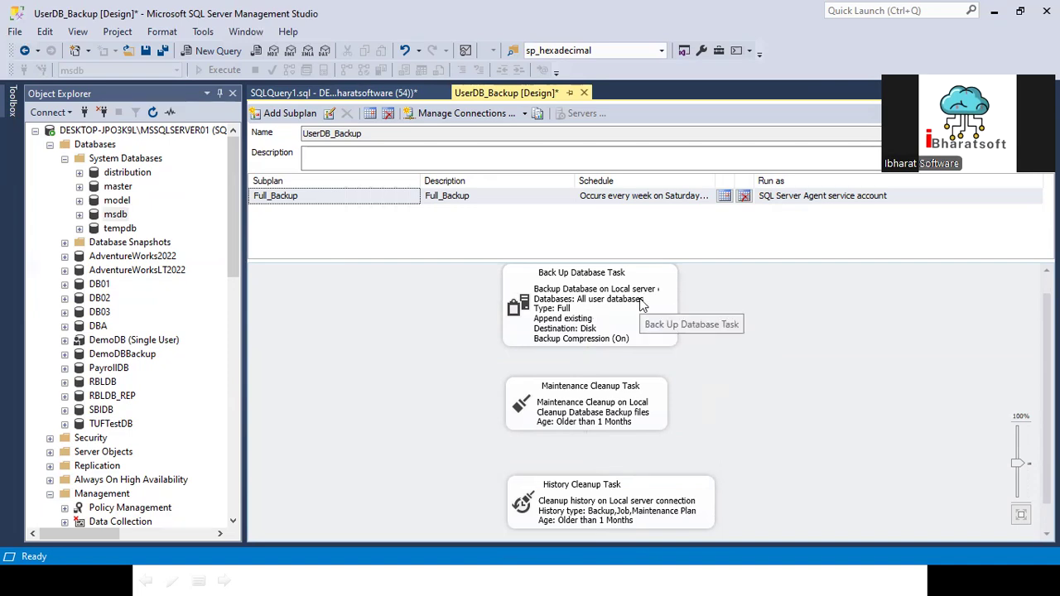
# - Spread the three tasks apart, with maintenance cleanup and history cleanup on opposite sides of the backup task
pyautogui.moveTo(600, 393); pyautogui.dragTo(815, 360)
pyautogui.moveTo(649, 514); pyautogui.dragTo(455, 432)
pyautogui.moveTo(617, 353); pyautogui.dragTo(578, 353)
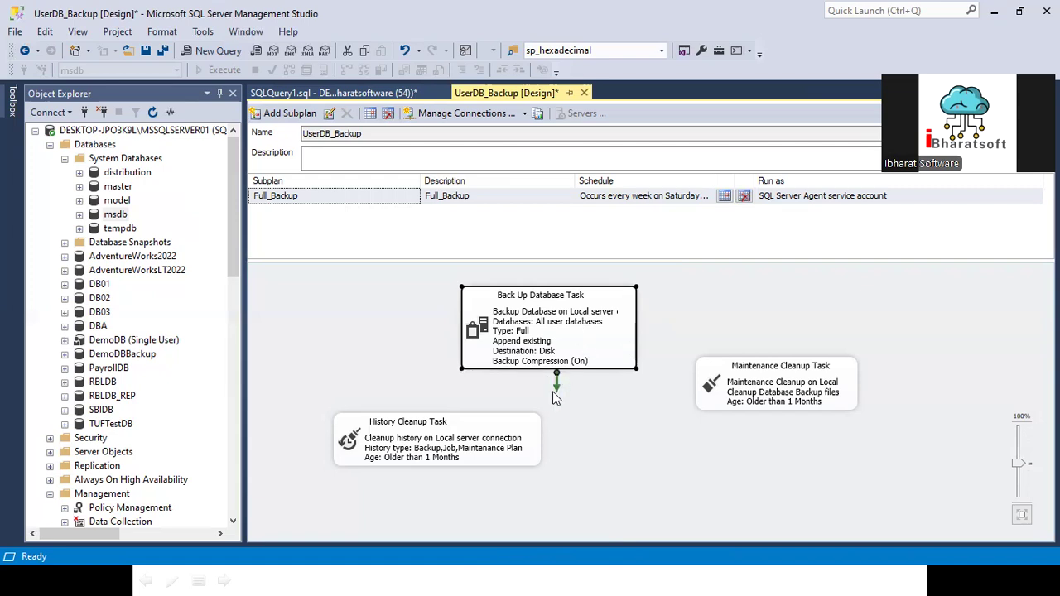
# - Connect the Back Up Database Task to the Maintenance Cleanup Task, and that task to the History Cleanup Task
pyautogui.moveTo(556, 386); pyautogui.dragTo(719, 388)
pyautogui.click(758, 389)
pyautogui.moveTo(787, 431); pyautogui.dragTo(538, 444)
pyautogui.click(496, 437)
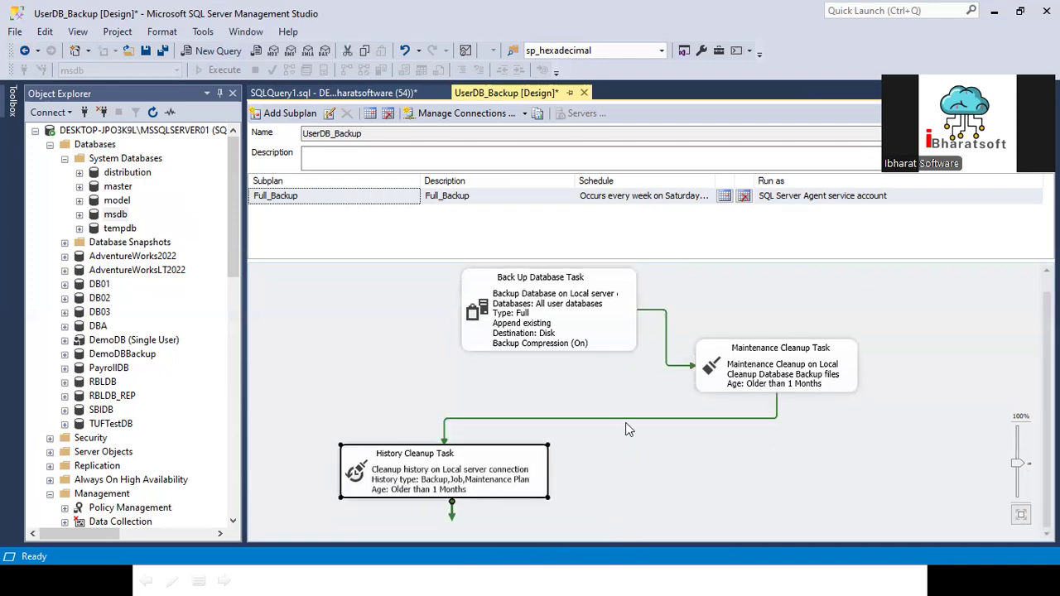
# - Stack the Maintenance Cleanup Task below the backup task and the History Cleanup Task below it
pyautogui.moveTo(760, 379); pyautogui.dragTo(520, 399)
pyautogui.moveTo(475, 487); pyautogui.dragTo(530, 505)
pyautogui.moveTo(552, 397); pyautogui.dragTo(549, 421)
pyautogui.moveTo(541, 485)
pyautogui.mouseDown()
pyautogui.moveTo(543, 507)
pyautogui.moveTo(553, 501)
pyautogui.mouseUp()
pyautogui.click(581, 318)
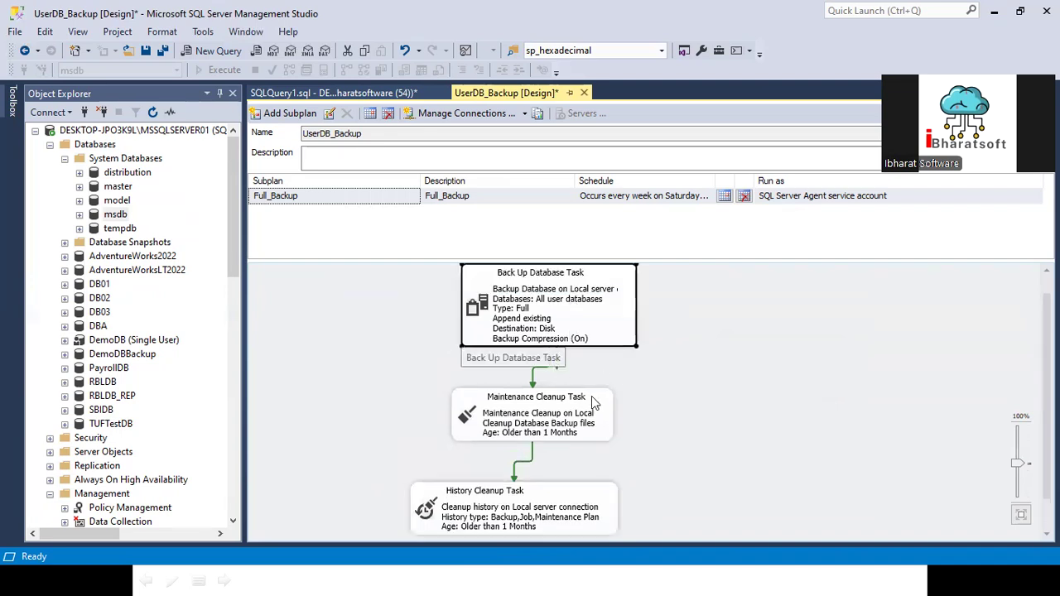
pyautogui.click(531, 419)
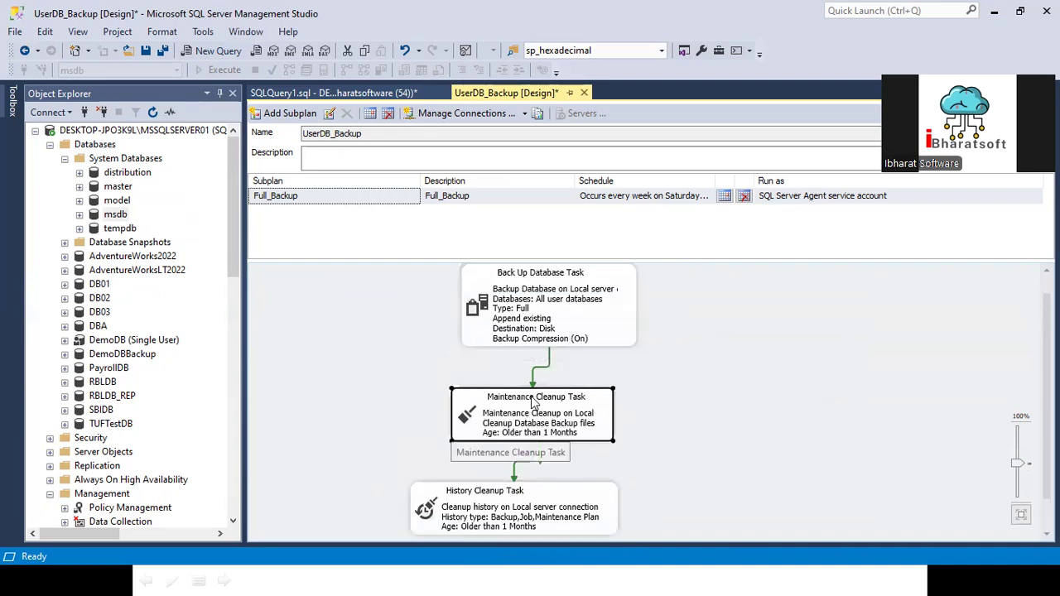
# - Add an Execute T-SQL Statement Task to the plan, beside the Maintenance Cleanup Task
pyautogui.click(11, 100)
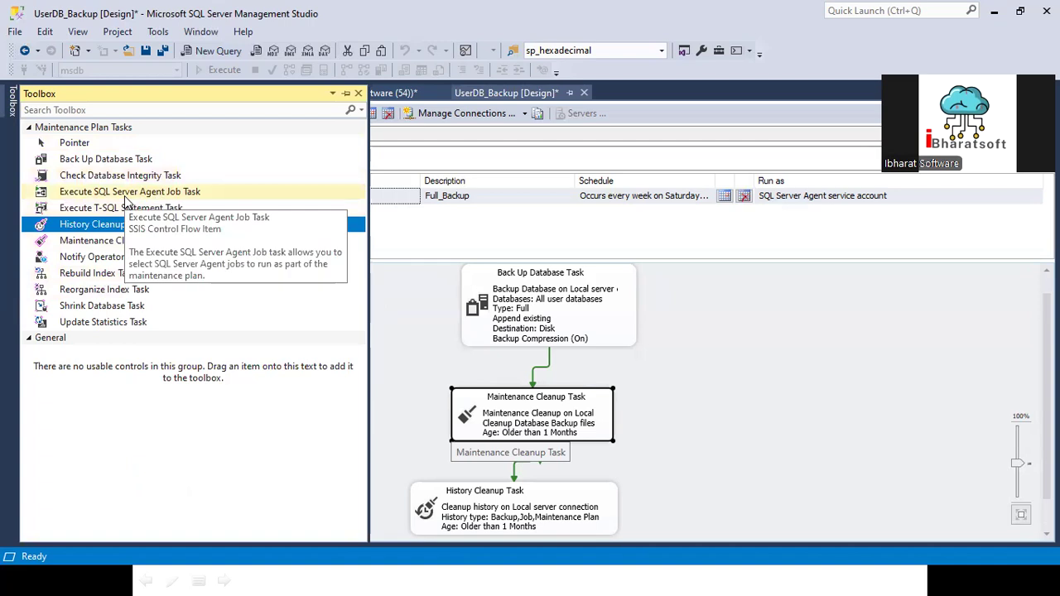
pyautogui.moveTo(123, 209); pyautogui.dragTo(729, 400)
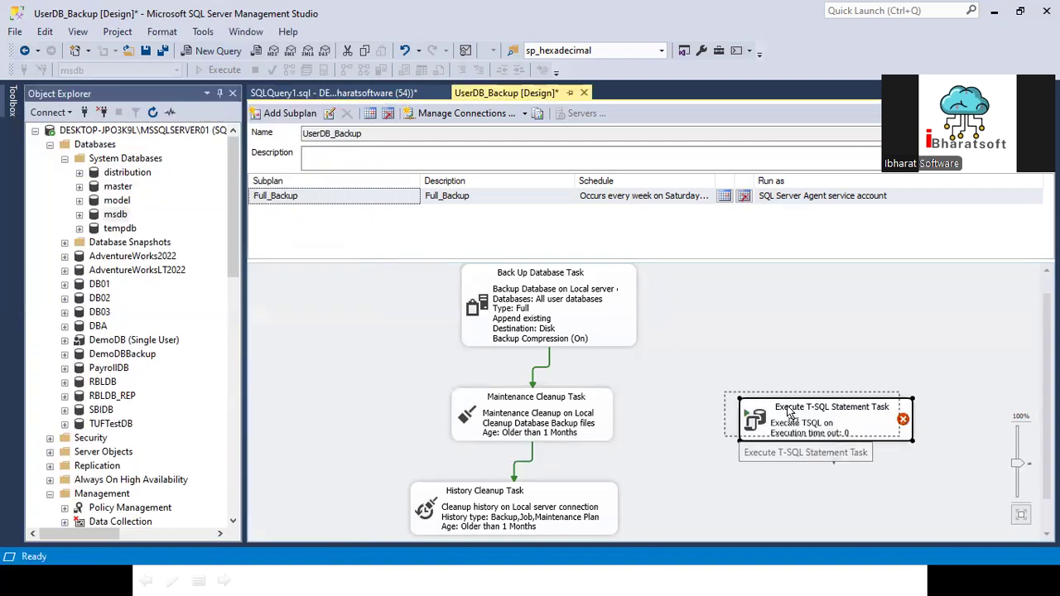
pyautogui.moveTo(788, 413); pyautogui.dragTo(770, 406)
# - Connect the Back Up Database Task to the Execute T-SQL Statement Task with a Failure constraint and shift the T-SQL task slightly outward
pyautogui.click(584, 332)
pyautogui.moveTo(559, 368); pyautogui.dragTo(802, 401)
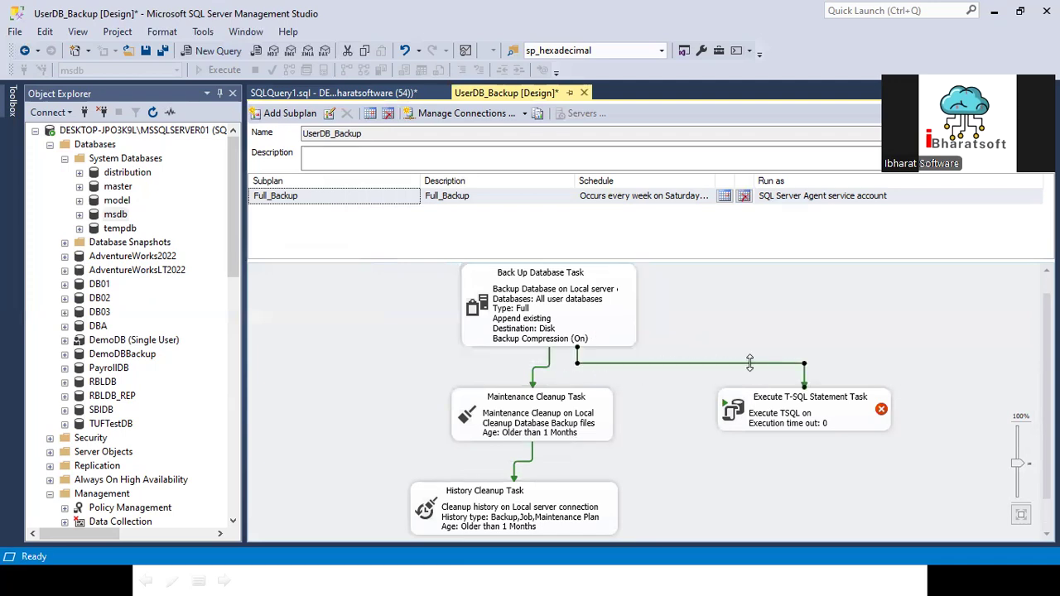
pyautogui.rightClick(750, 362)
pyautogui.click(796, 410)
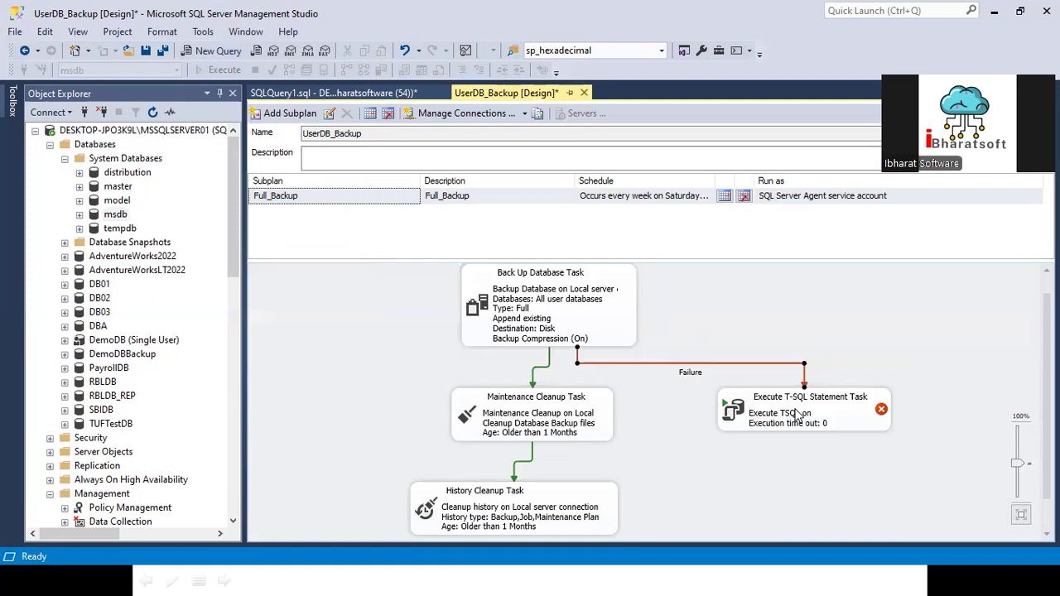
pyautogui.moveTo(774, 416); pyautogui.dragTo(801, 414)
pyautogui.click(557, 325)
pyautogui.click(506, 407)
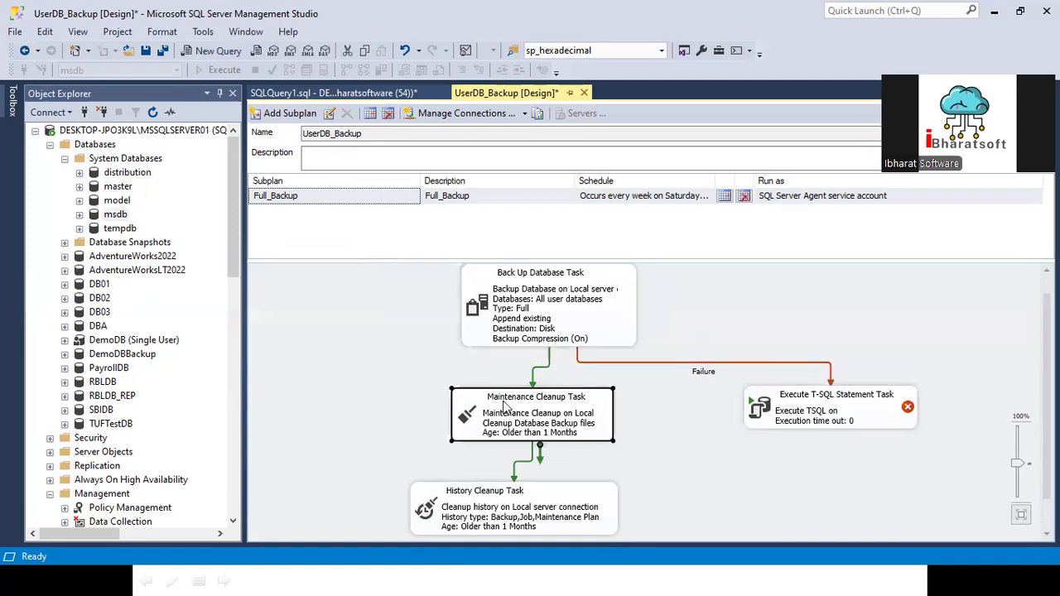
pyautogui.click(590, 338)
# - Give the Execute T-SQL Statement Task an insert into tblog statement with id and job name columns and an empty values() list
pyautogui.doubleClick(828, 404)
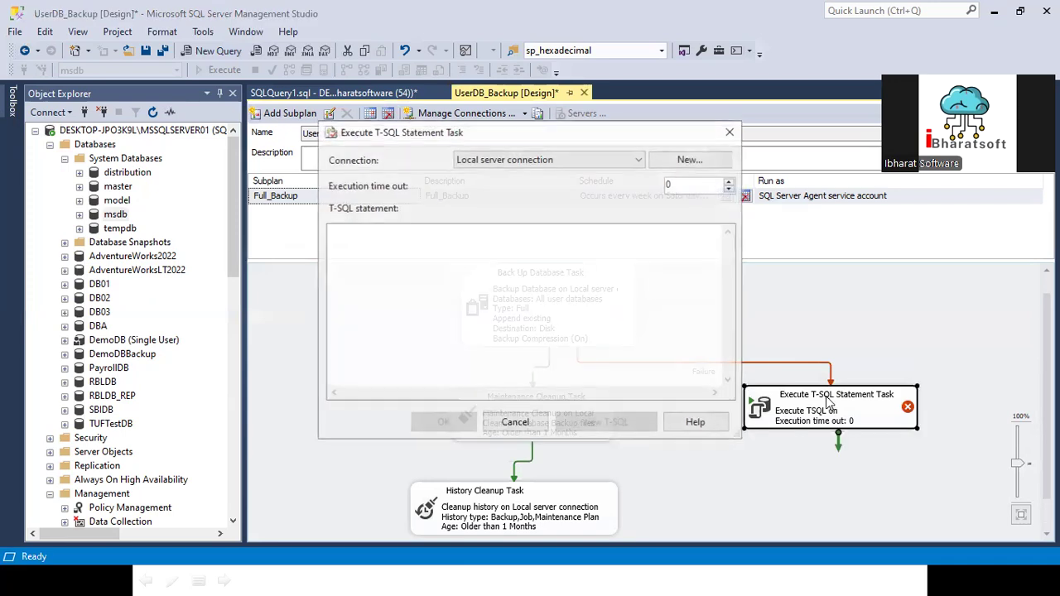
pyautogui.click(373, 229)
pyautogui.write('d')
pyautogui.press('BackSpace')
pyautogui.write('insert into tblog(id,job')
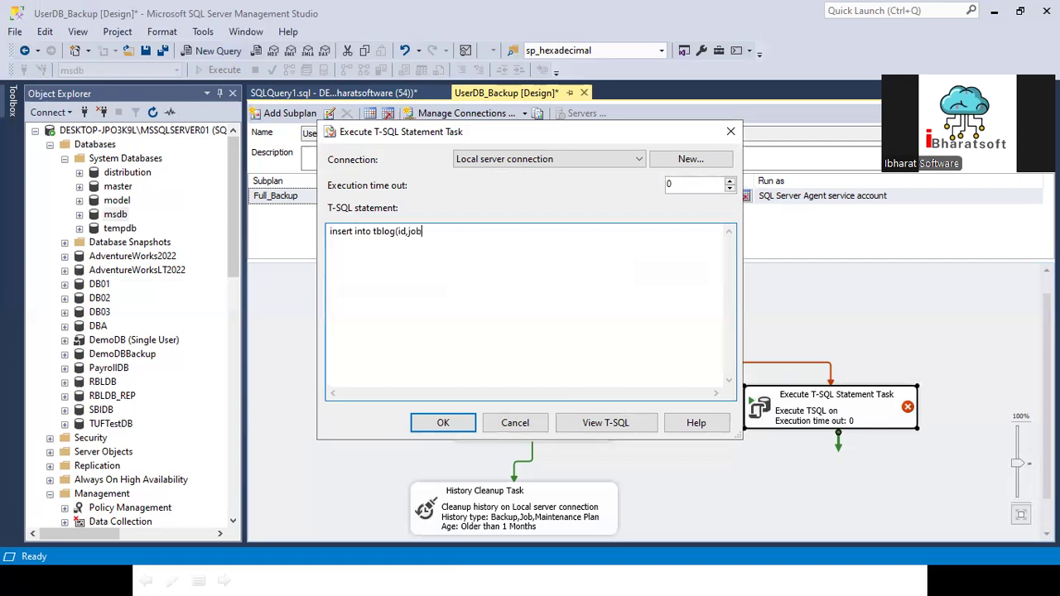
pyautogui.write('me) values()')
pyautogui.click(470, 422)
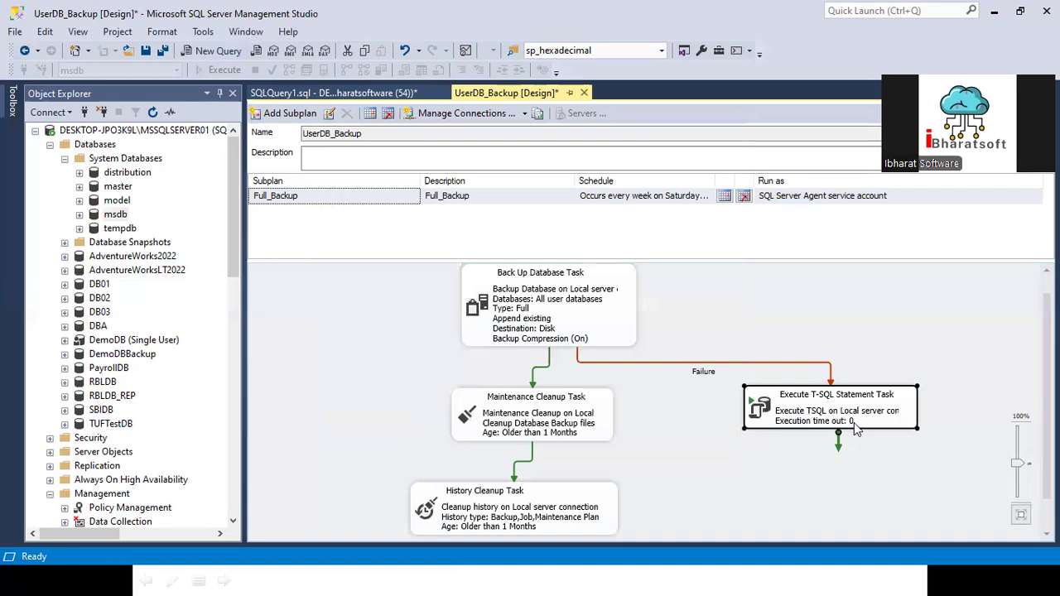
pyautogui.click(520, 300)
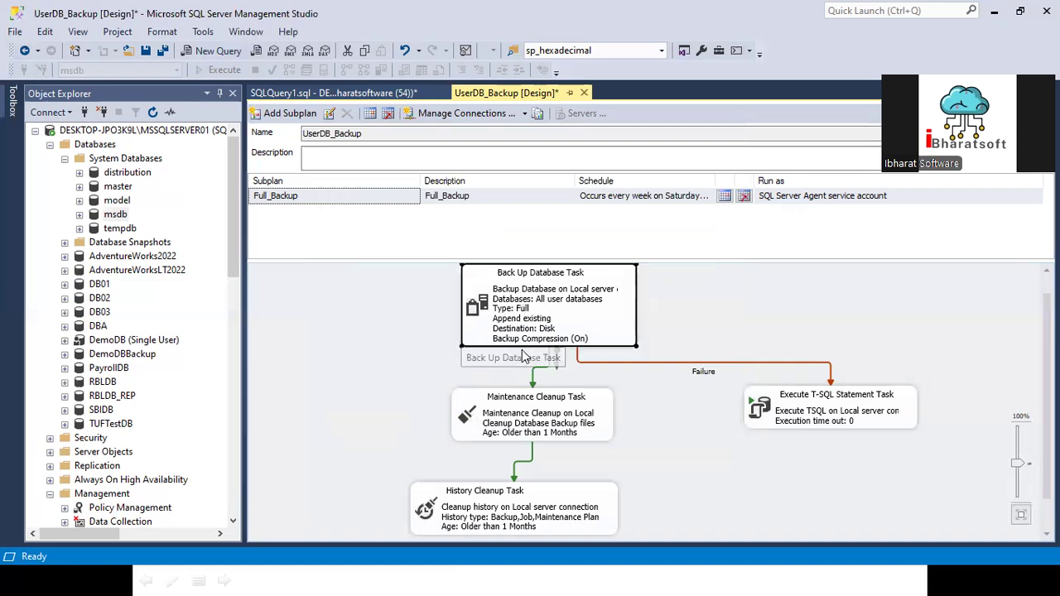
pyautogui.click(523, 417)
pyautogui.click(584, 325)
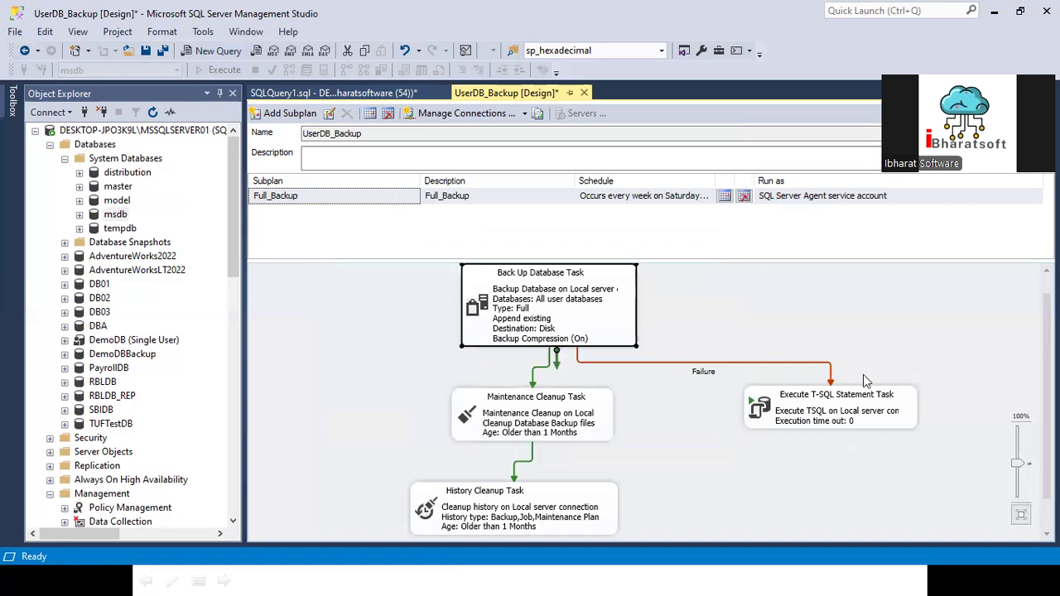
pyautogui.click(831, 412)
pyautogui.click(579, 424)
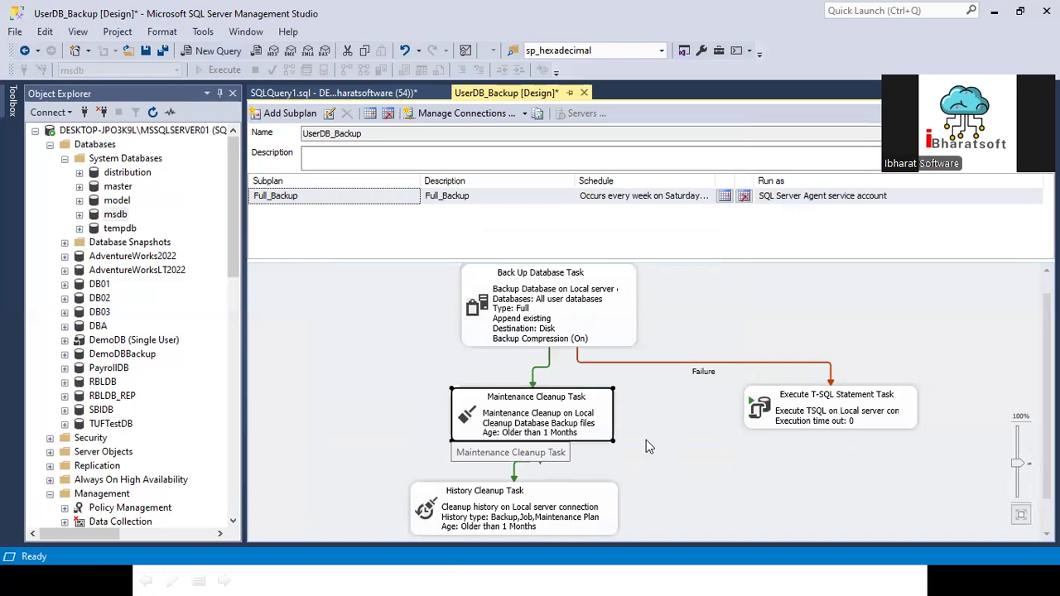
pyautogui.click(811, 414)
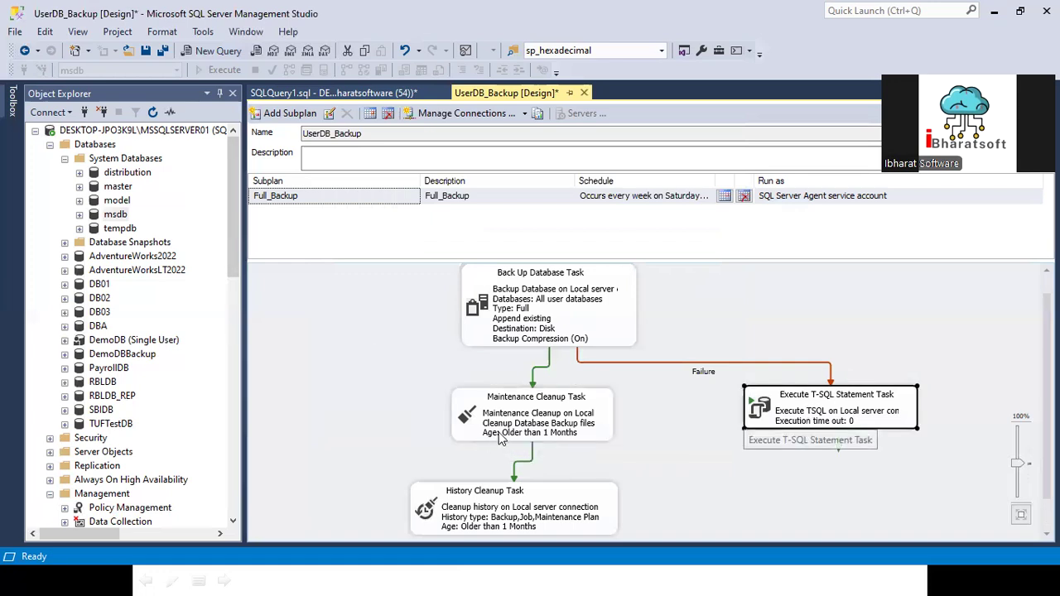
# - Connect the Maintenance Cleanup Task to the Execute T-SQL Statement Task with a Failure constraint
pyautogui.click(570, 429)
pyautogui.moveTo(621, 476); pyautogui.dragTo(778, 412)
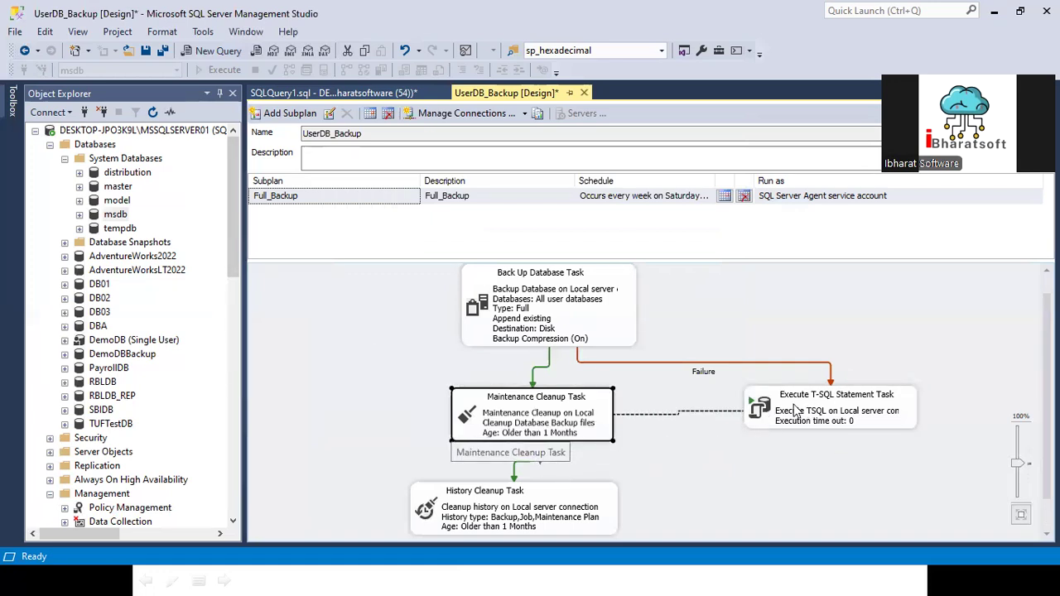
pyautogui.rightClick(712, 409)
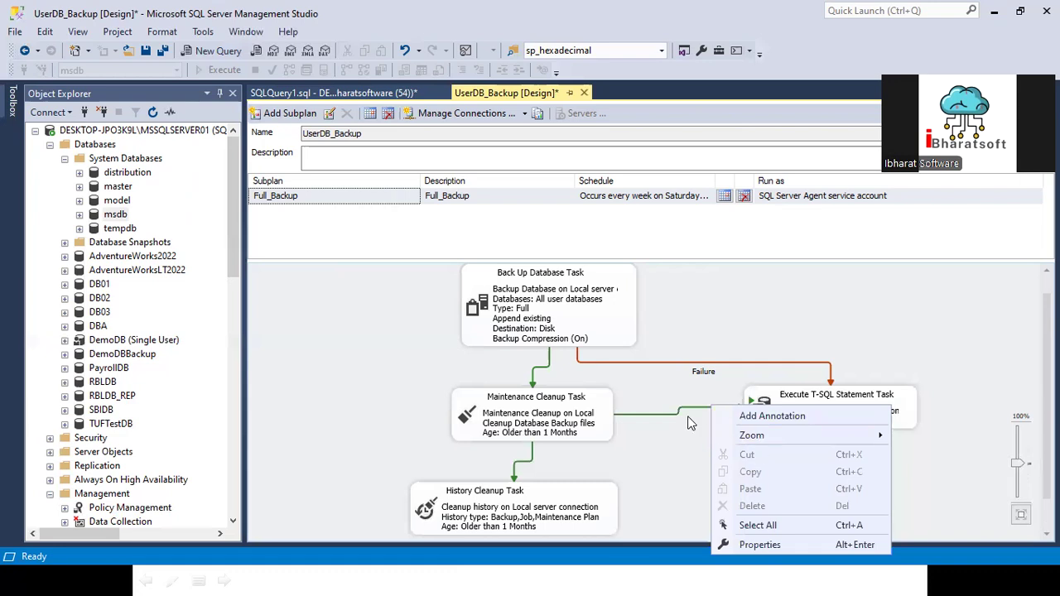
pyautogui.rightClick(684, 413)
pyautogui.rightClick(671, 413)
pyautogui.click(671, 413)
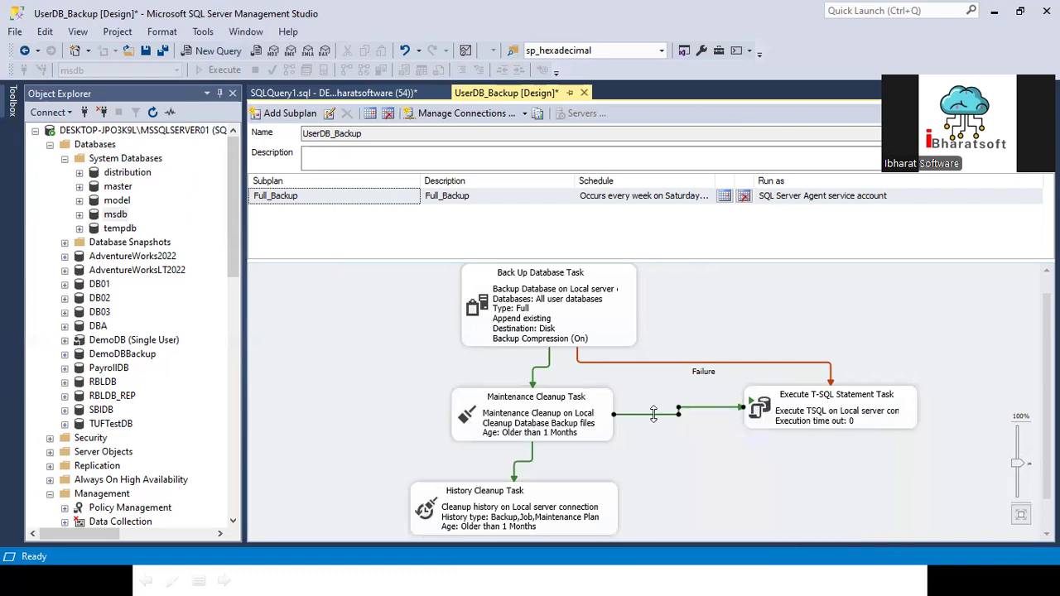
pyautogui.rightClick(683, 415)
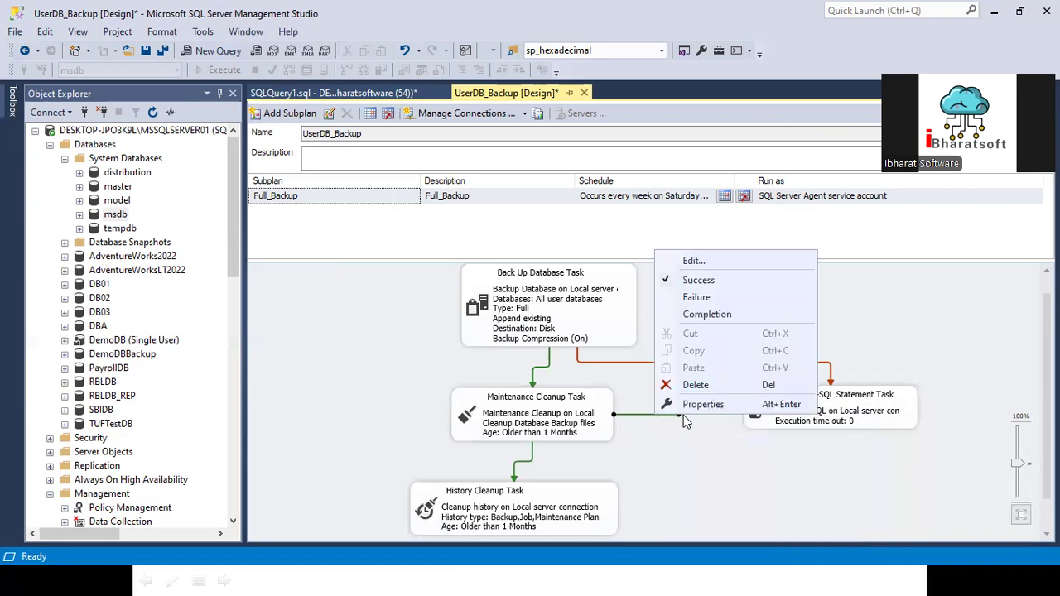
pyautogui.click(700, 299)
# - Connect the History Cleanup Task to the Execute T-SQL Statement Task with a Failure constraint and shift the T-SQL task further outward
pyautogui.click(570, 501)
pyautogui.scroll(-1, 563, 445)
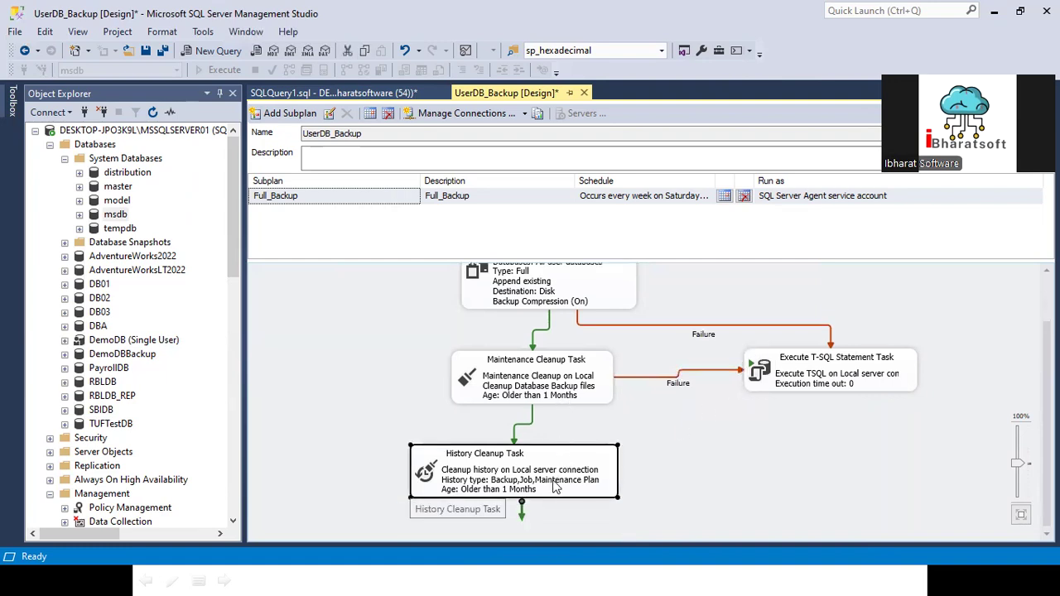
pyautogui.moveTo(523, 521); pyautogui.dragTo(801, 387)
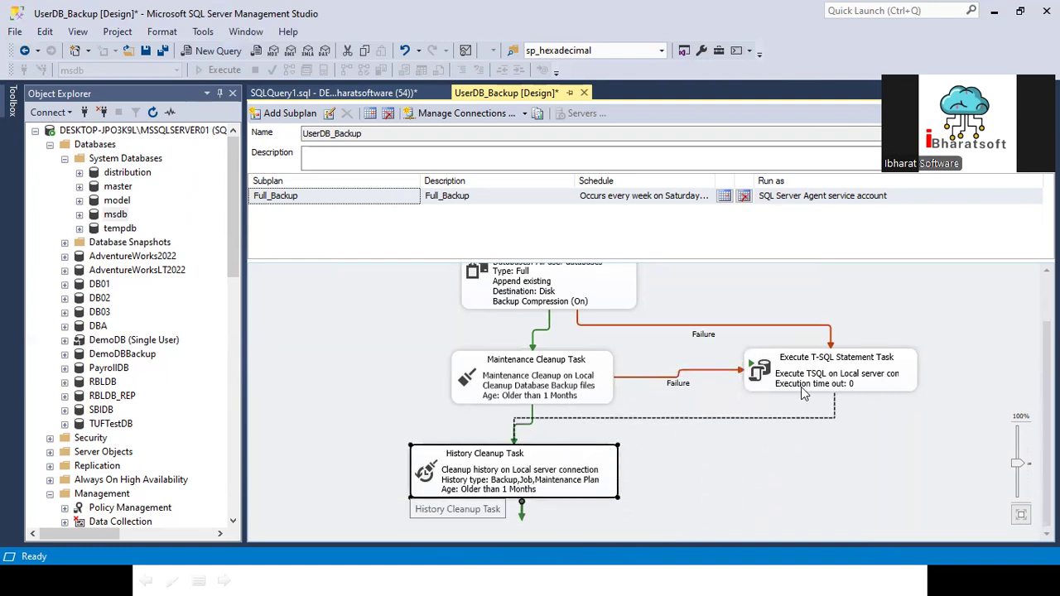
pyautogui.rightClick(760, 423)
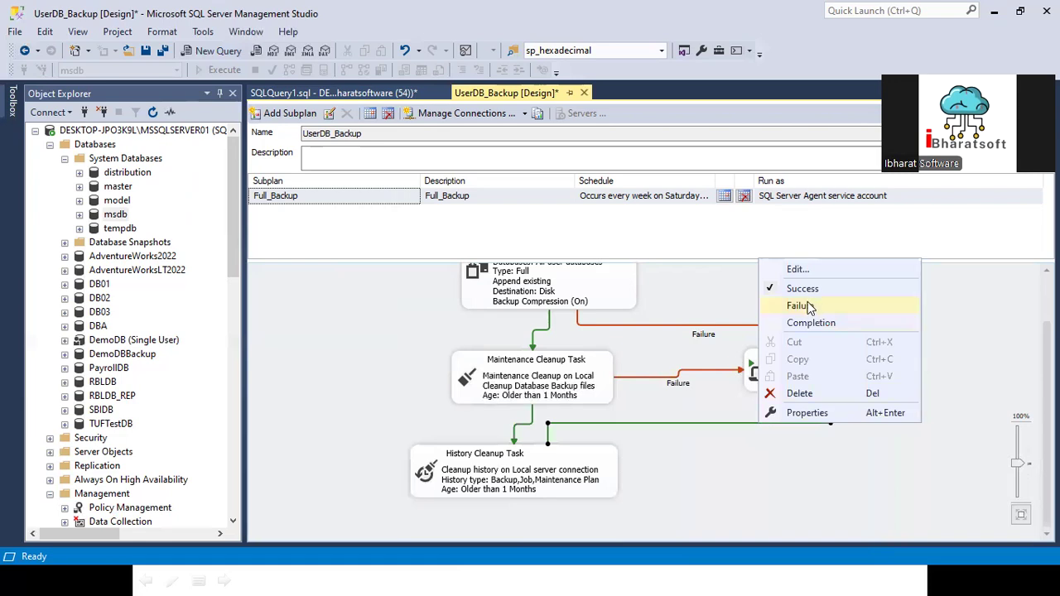
pyautogui.click(811, 308)
pyautogui.click(924, 497)
pyautogui.moveTo(816, 380); pyautogui.dragTo(894, 372)
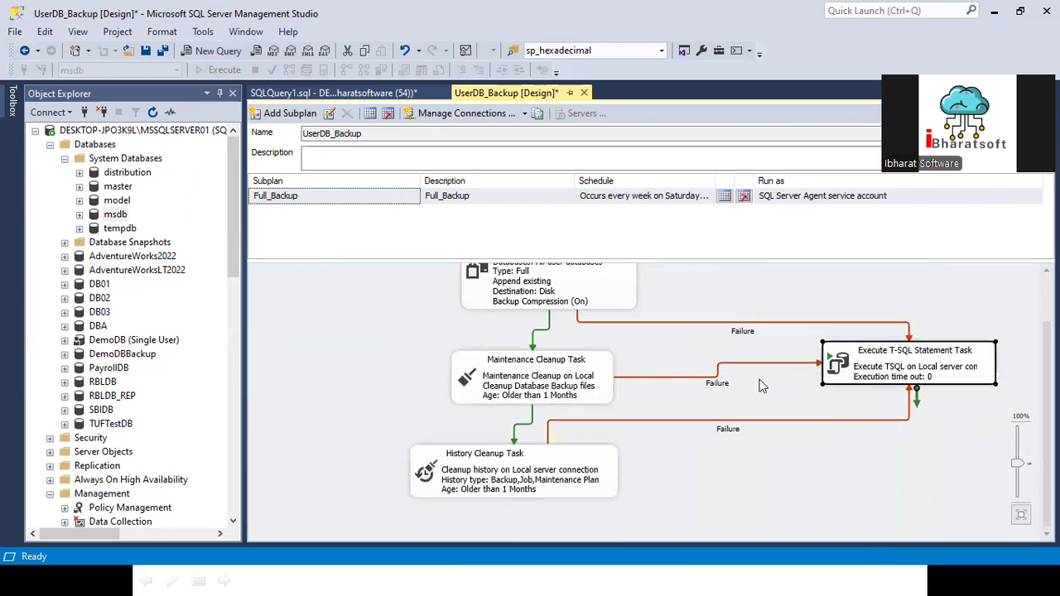
# - Switch the constraint between the Back Up Database Task and the Execute T-SQL Statement Task to Completion and back to Failure
pyautogui.rightClick(728, 321)
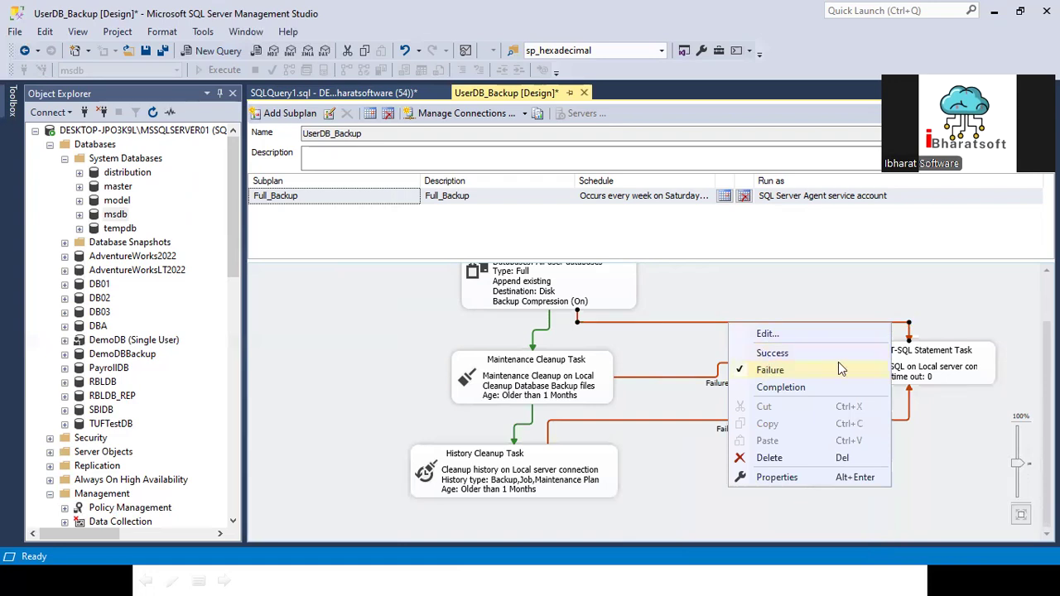
pyautogui.click(791, 387)
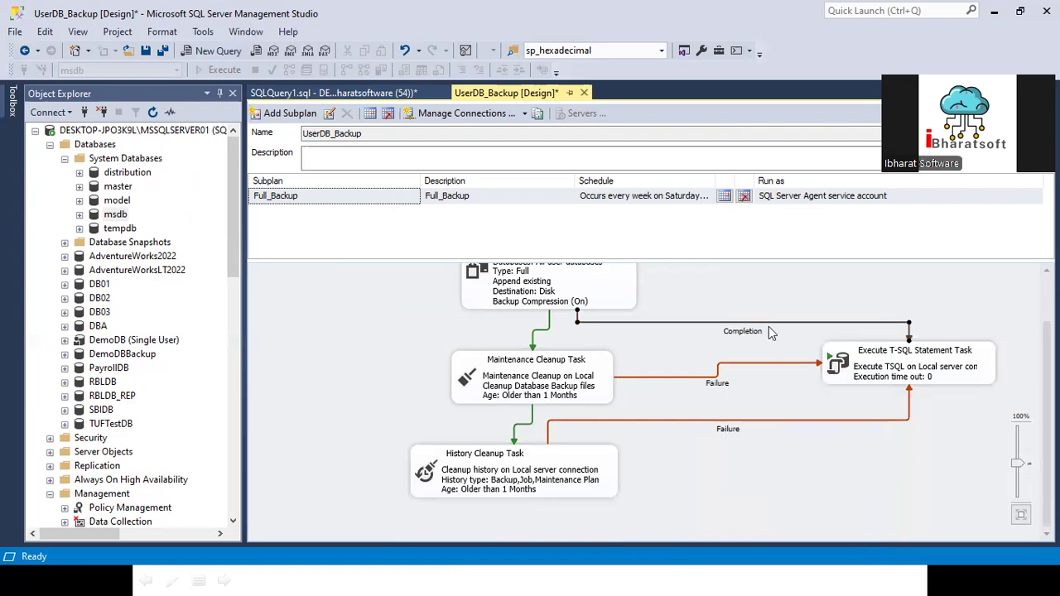
pyautogui.rightClick(666, 323)
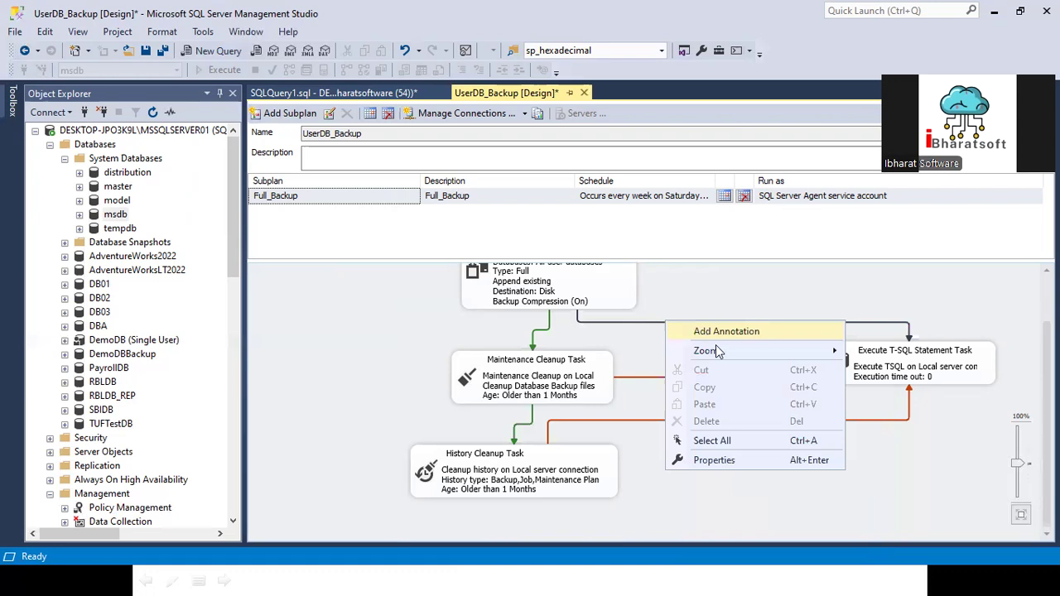
pyautogui.click(640, 323)
pyautogui.rightClick(639, 323)
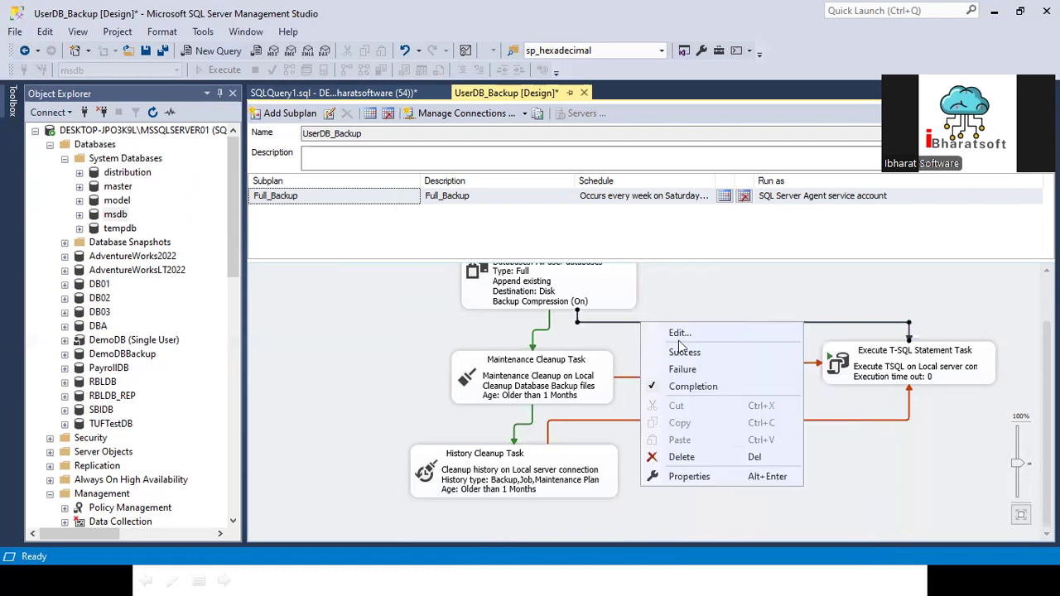
pyautogui.click(684, 370)
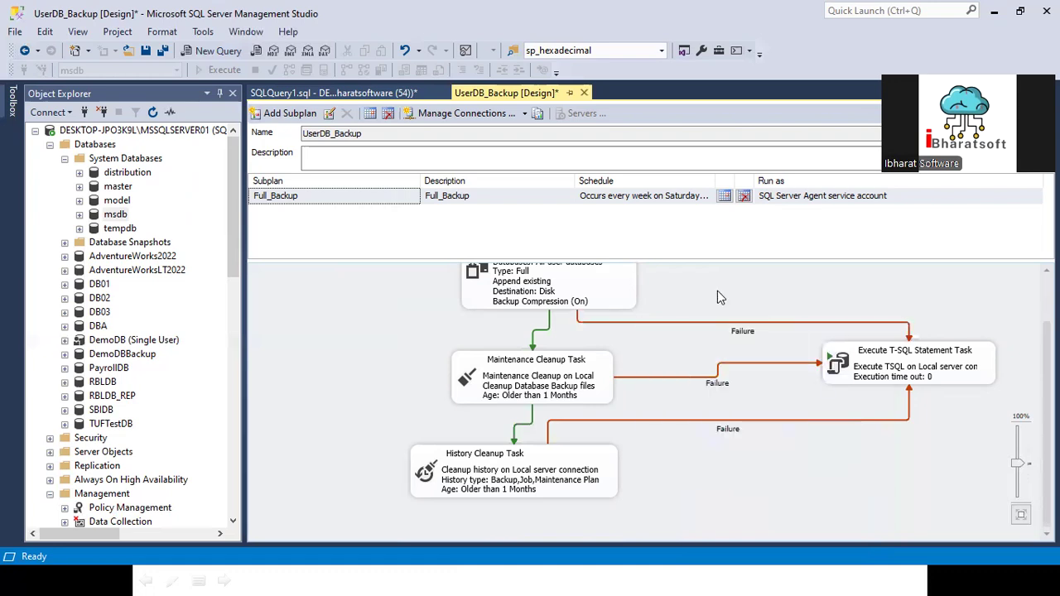
# - Nudge the History Cleanup Task and the Execute T-SQL Statement Task slightly to tidy the diagram
pyautogui.moveTo(580, 478); pyautogui.dragTo(611, 489)
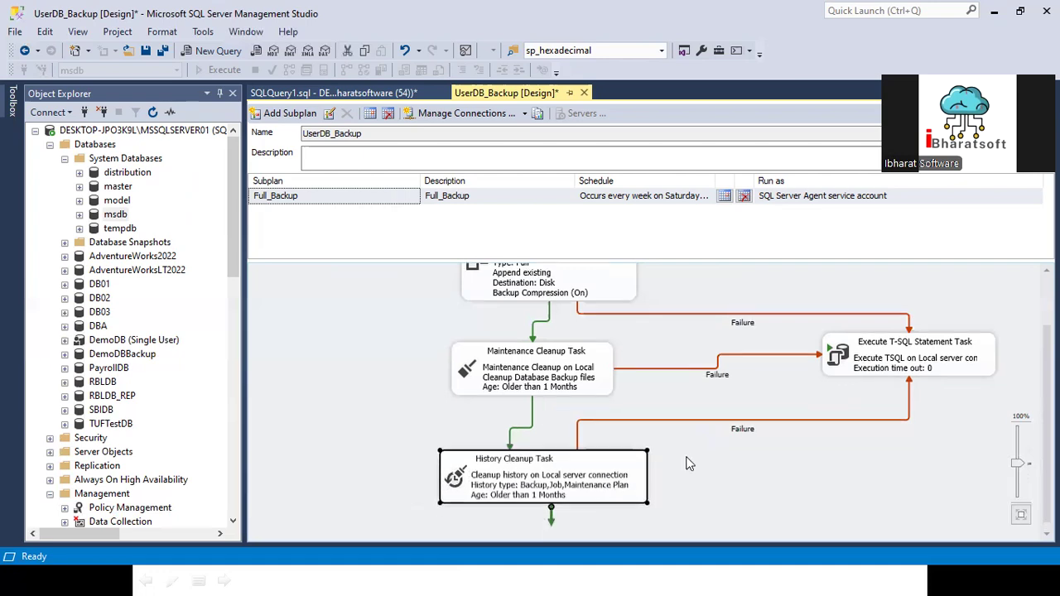
pyautogui.moveTo(898, 356); pyautogui.dragTo(915, 367)
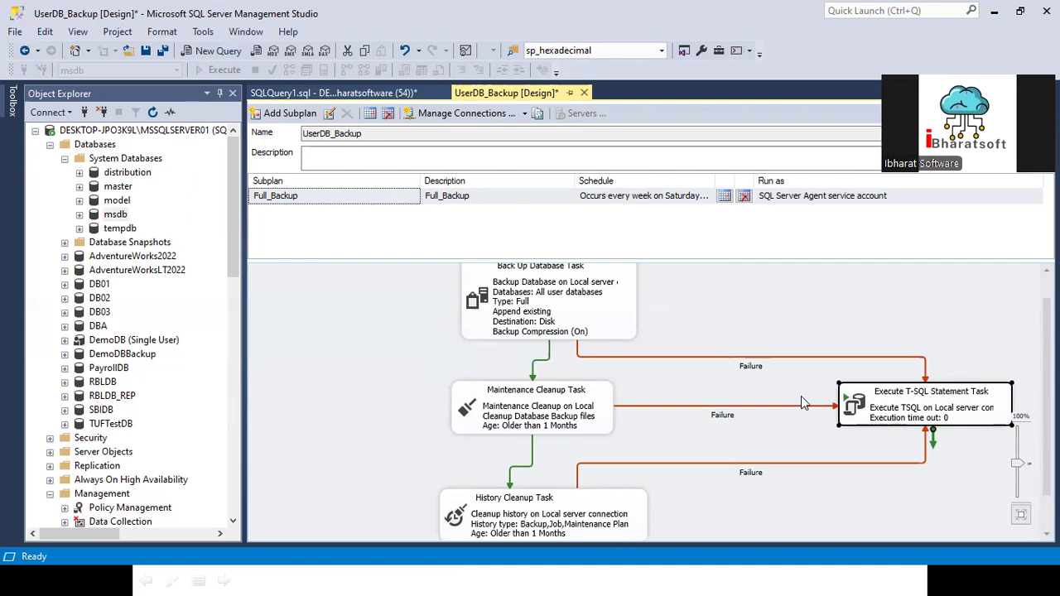
pyautogui.scroll(-2, 474, 347)
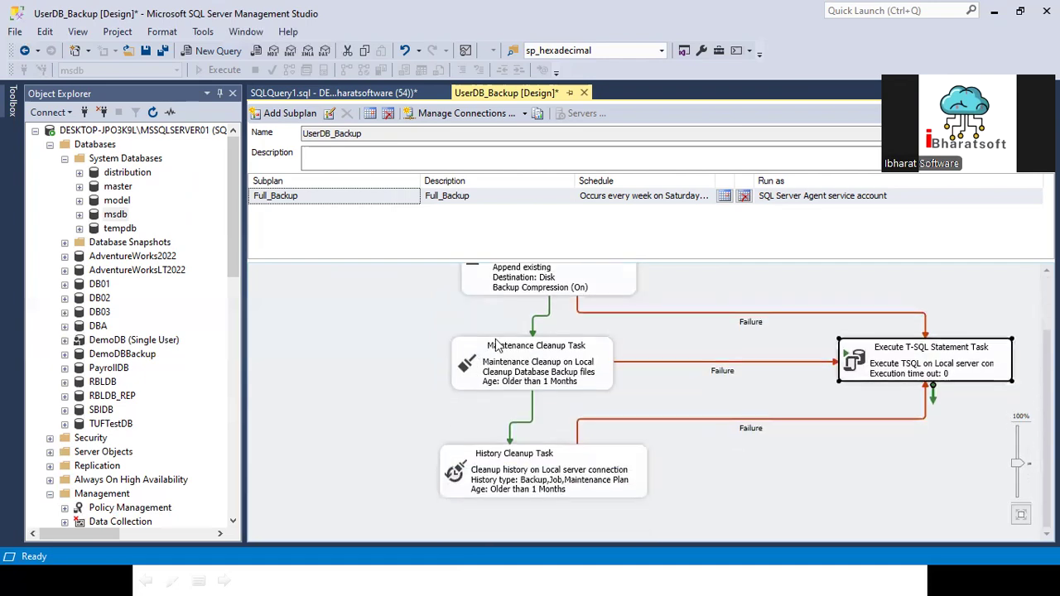
# - Delete the three Failure constraints and the Execute T-SQL Statement Task from the Full_Backup subplan, and save the plan
pyautogui.moveTo(956, 464); pyautogui.dragTo(746, 304)
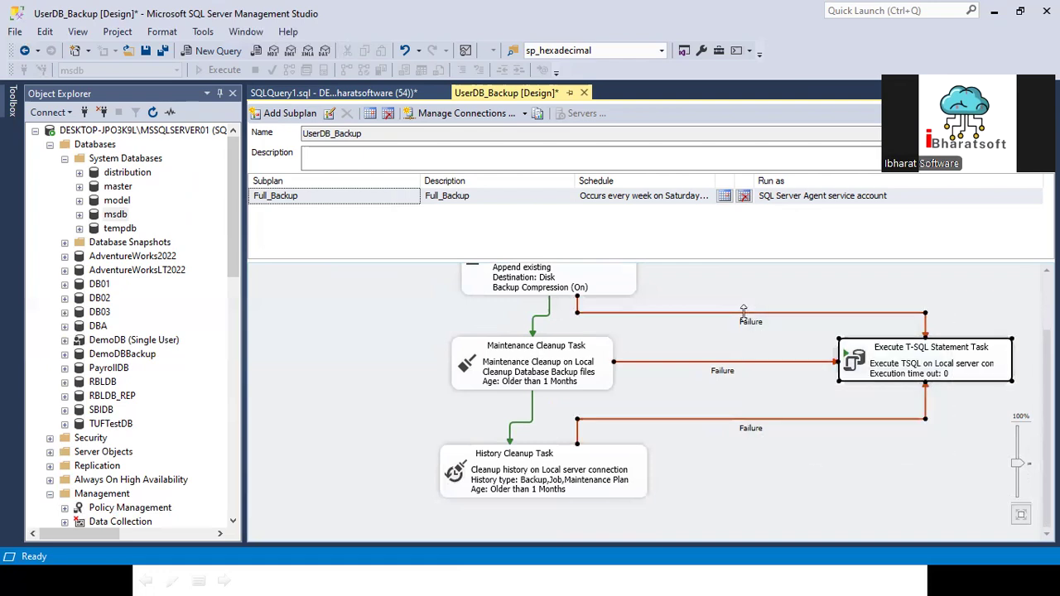
pyautogui.click(765, 321)
pyautogui.click(755, 313)
pyautogui.press('Delete')
pyautogui.click(750, 365)
pyautogui.press('Delete')
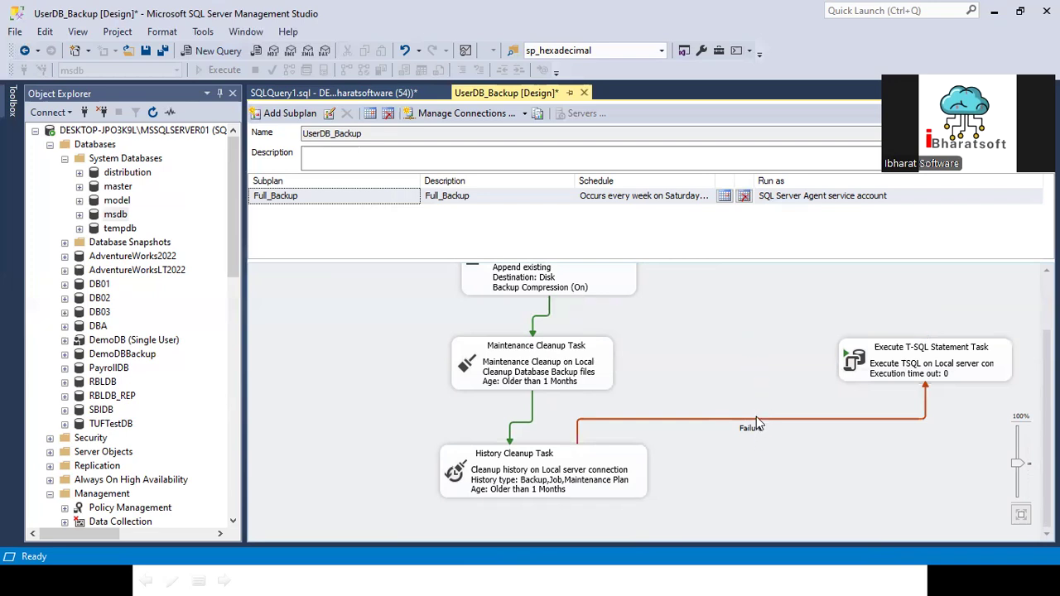
pyautogui.click(754, 422)
pyautogui.press('Delete')
pyautogui.click(894, 375)
pyautogui.press('Delete')
pyautogui.scroll(3, 577, 408)
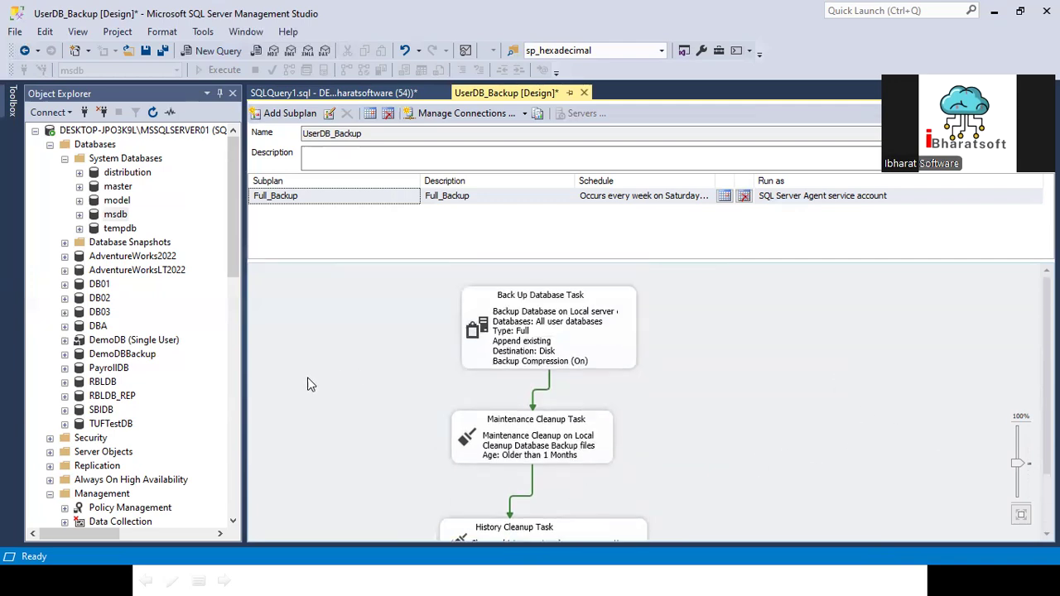
pyautogui.click(146, 52)
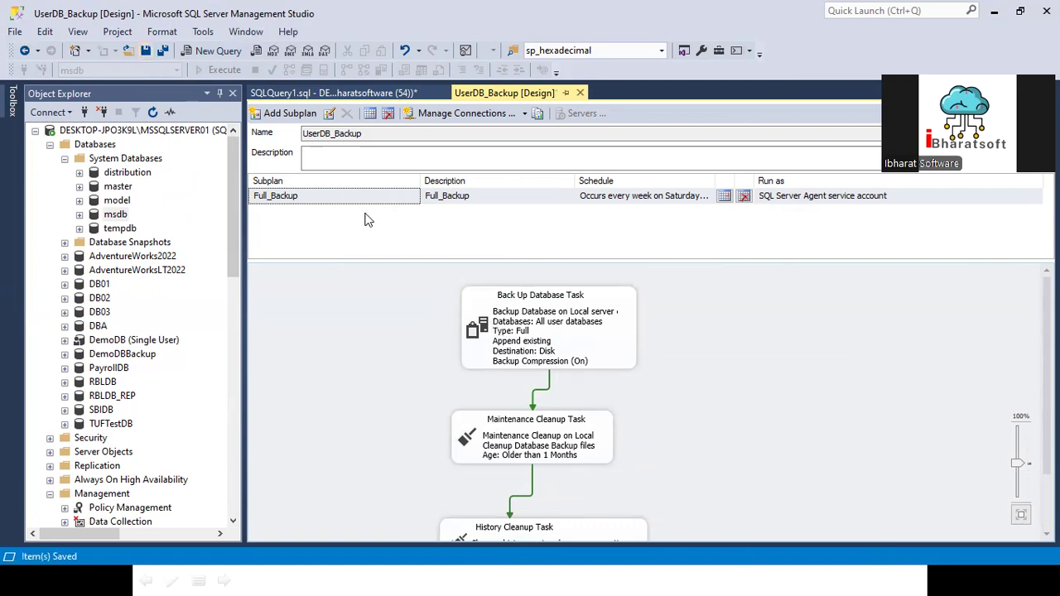
# - Add a subplan with both name and description set to Differential Backup, leaving it unscheduled
pyautogui.click(290, 114)
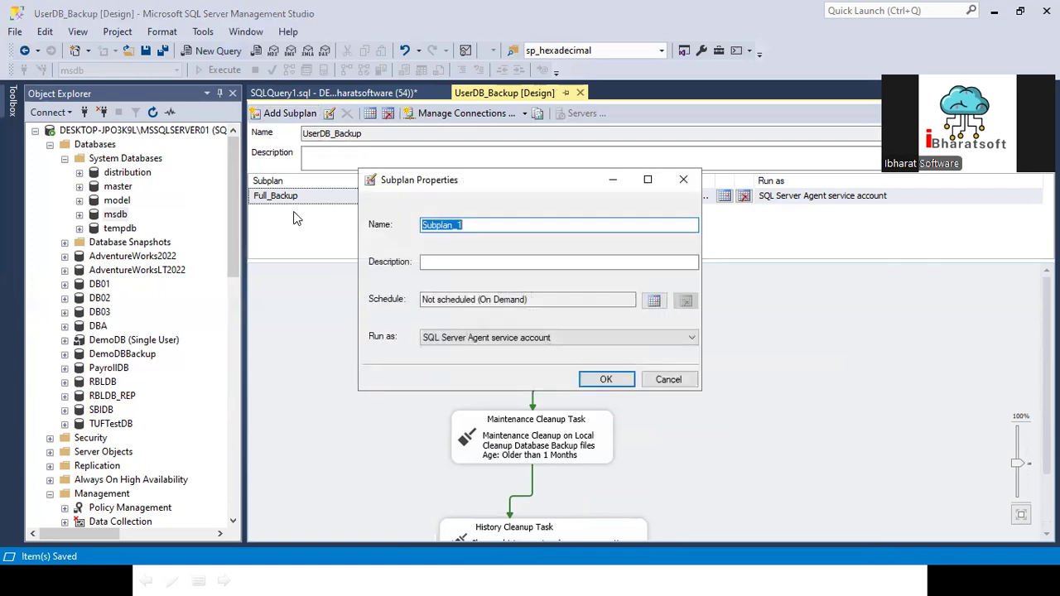
pyautogui.write('Differential')
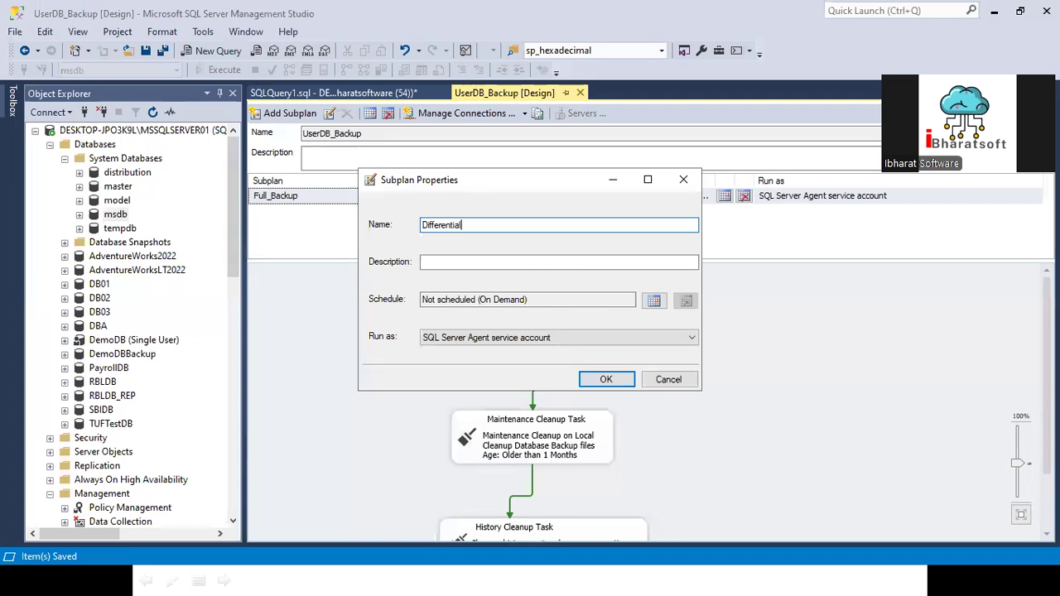
pyautogui.write('Backup')
pyautogui.hotkey('ctrl', 'a')
pyautogui.hotkey('ctrl', 'c')
pyautogui.click(465, 260)
pyautogui.hotkey('ctrl', 'v')
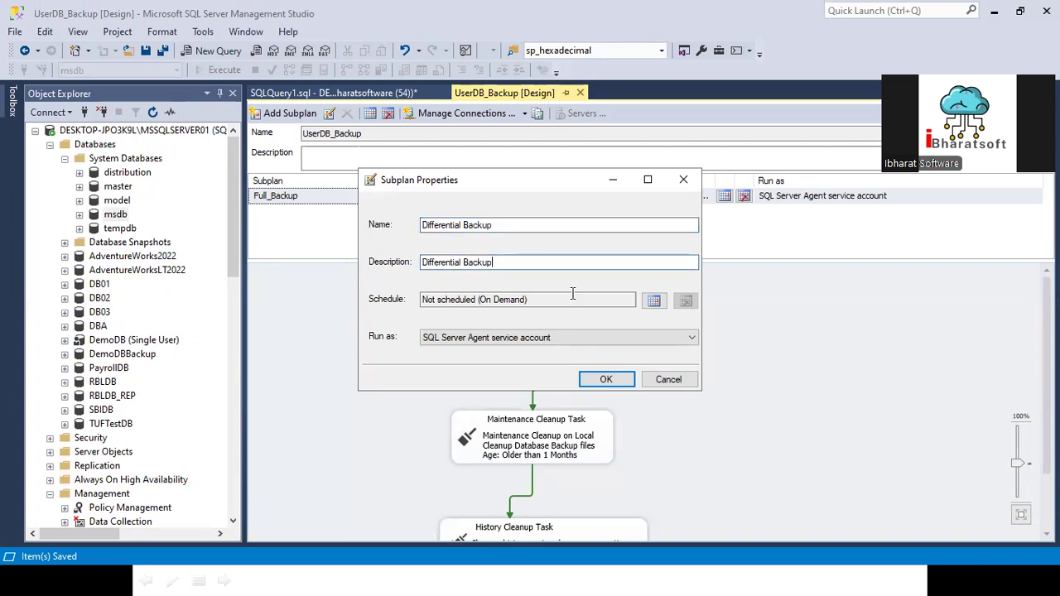
pyautogui.click(605, 379)
# - Copy the three connected tasks from the Full_Backup subplan and paste them into the Differential Backup subplan
pyautogui.scroll(-1, 385, 307)
pyautogui.scroll(-1, 385, 306)
pyautogui.moveTo(737, 506); pyautogui.dragTo(478, 271)
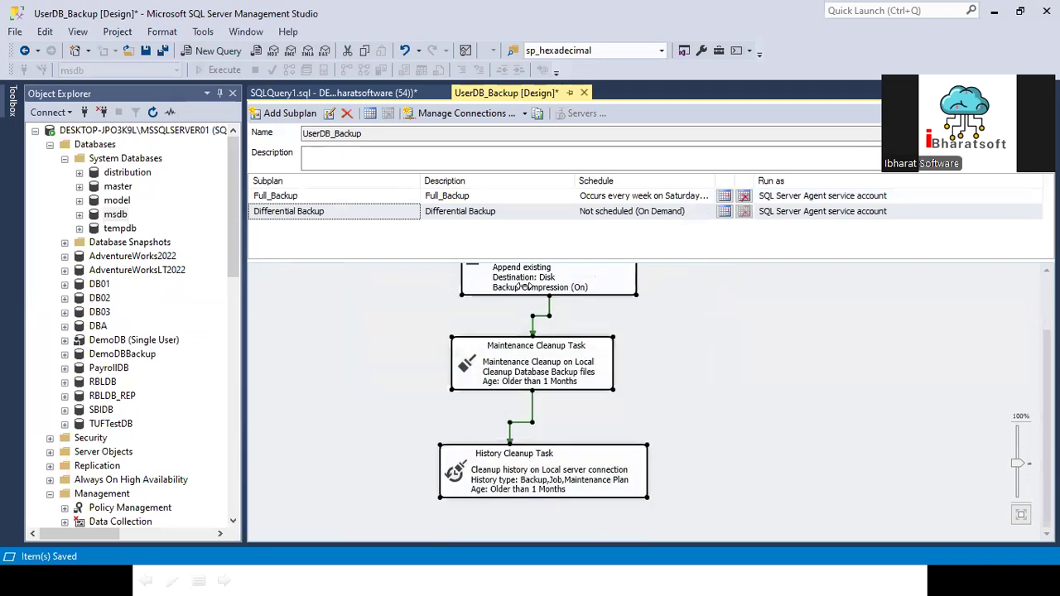
pyautogui.rightClick(517, 283)
pyautogui.click(568, 390)
pyautogui.click(284, 214)
pyautogui.click(284, 196)
pyautogui.click(284, 212)
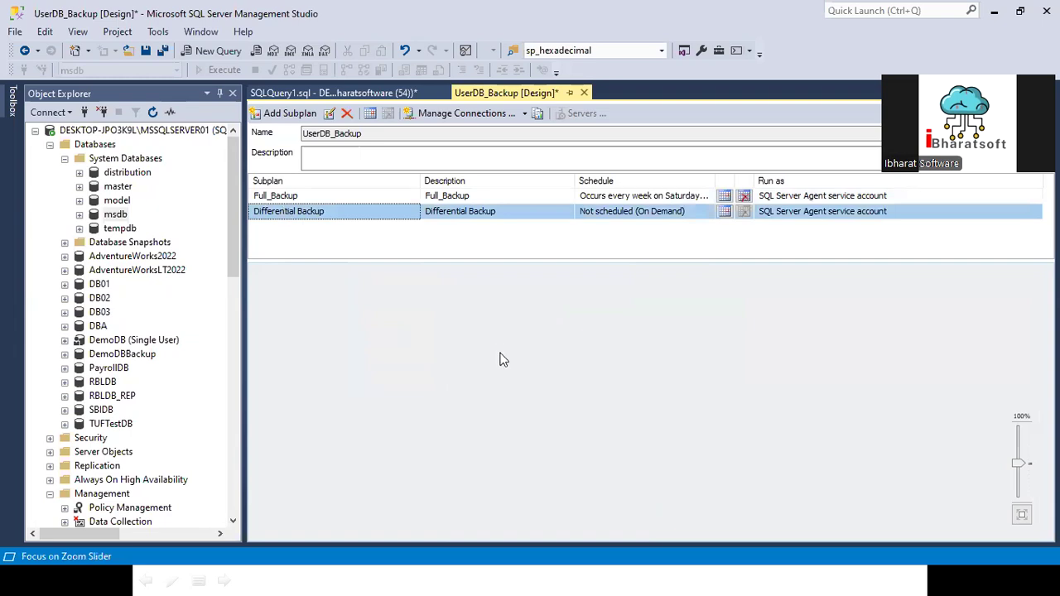
pyautogui.rightClick(470, 316)
pyautogui.click(528, 399)
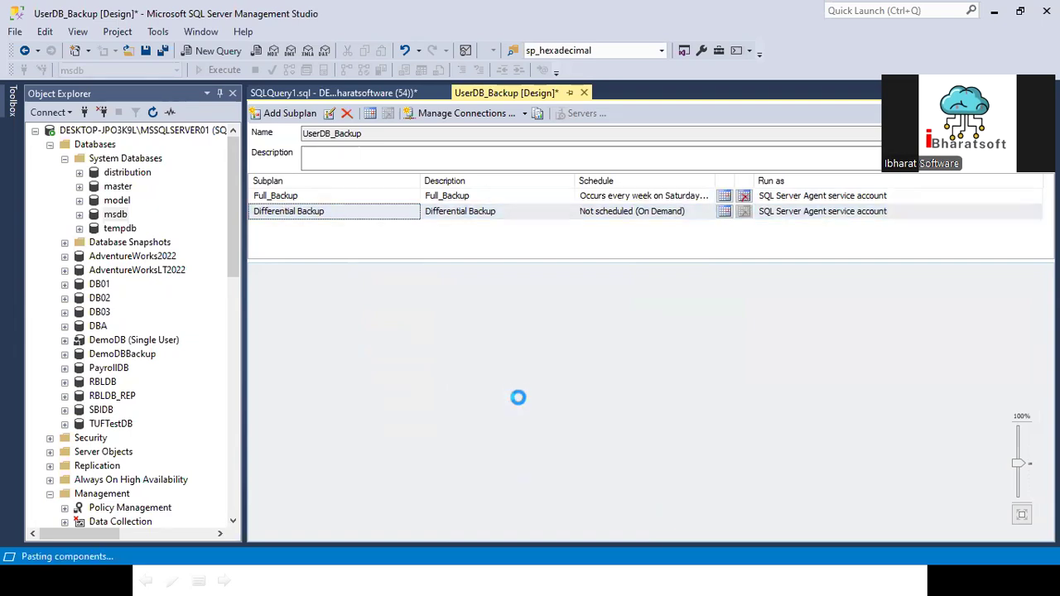
pyautogui.scroll(1, 705, 344)
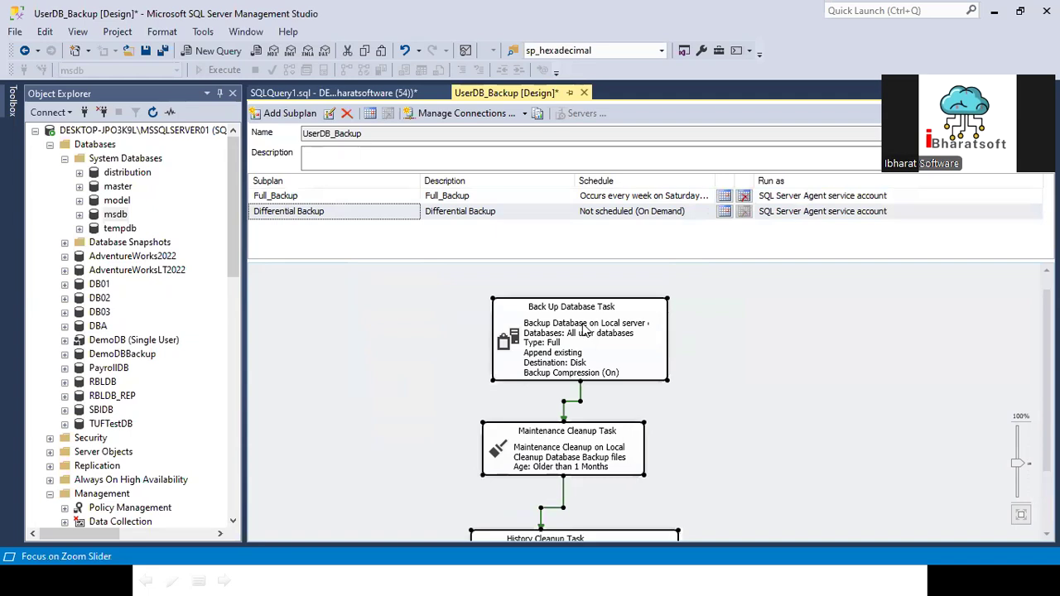
# - Set the pasted Back Up Database Task to the Differential backup type for all user databases
pyautogui.click(540, 352)
pyautogui.doubleClick(540, 352)
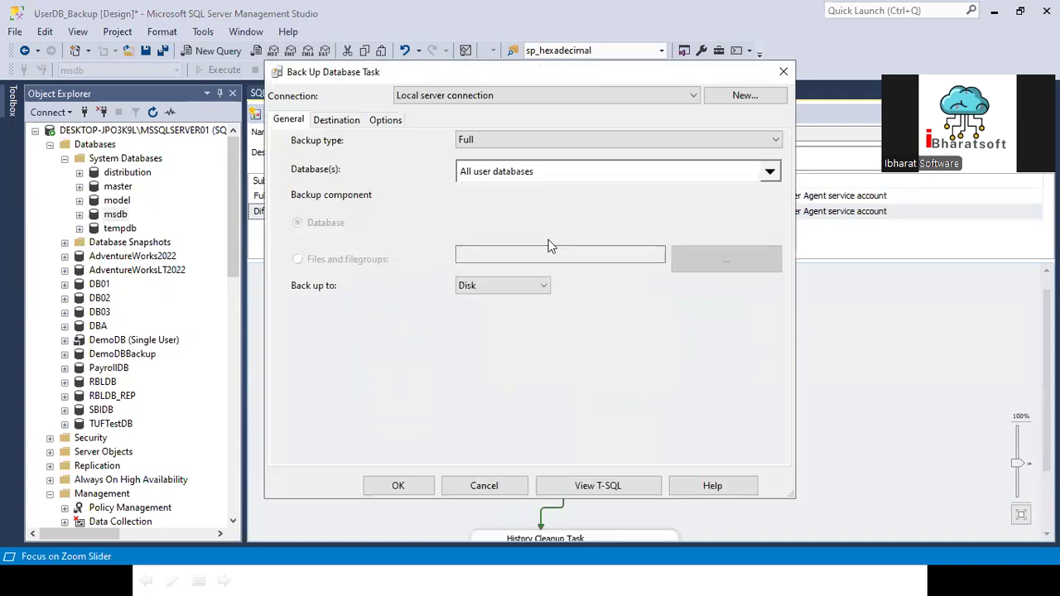
pyautogui.click(496, 140)
pyautogui.click(485, 164)
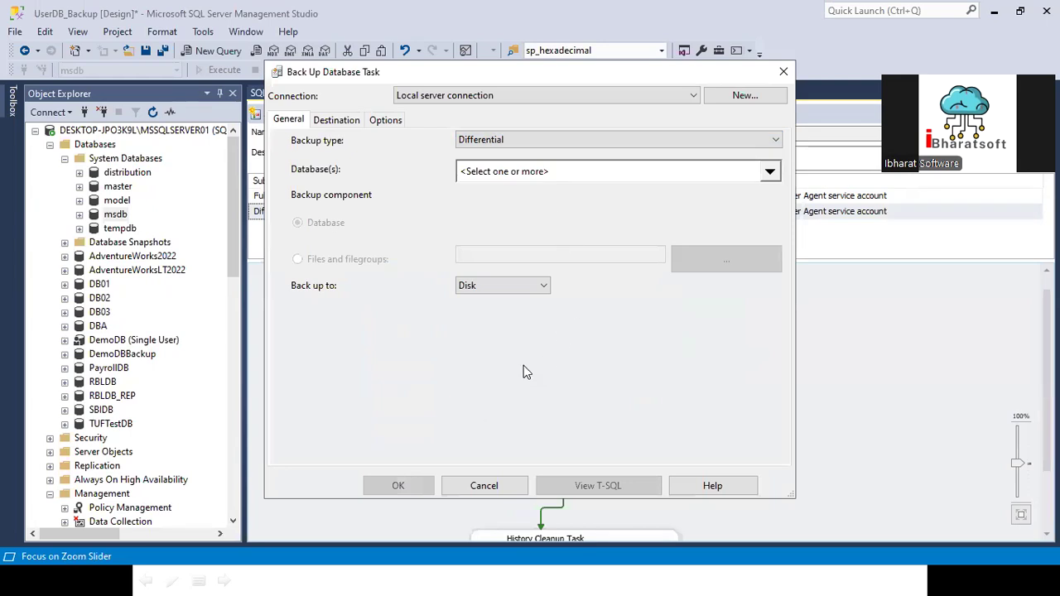
pyautogui.click(503, 174)
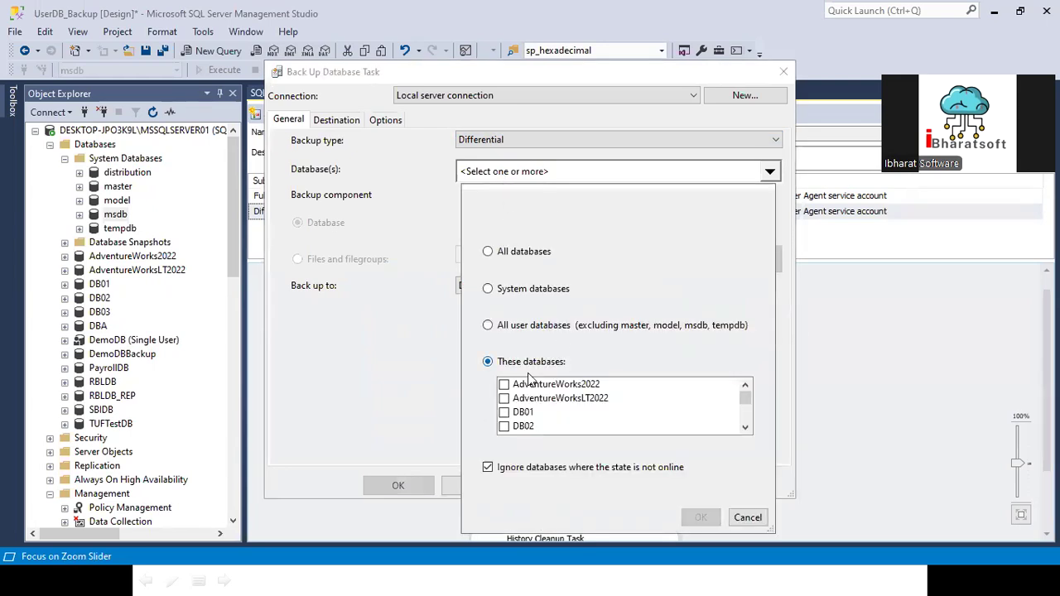
pyautogui.click(505, 328)
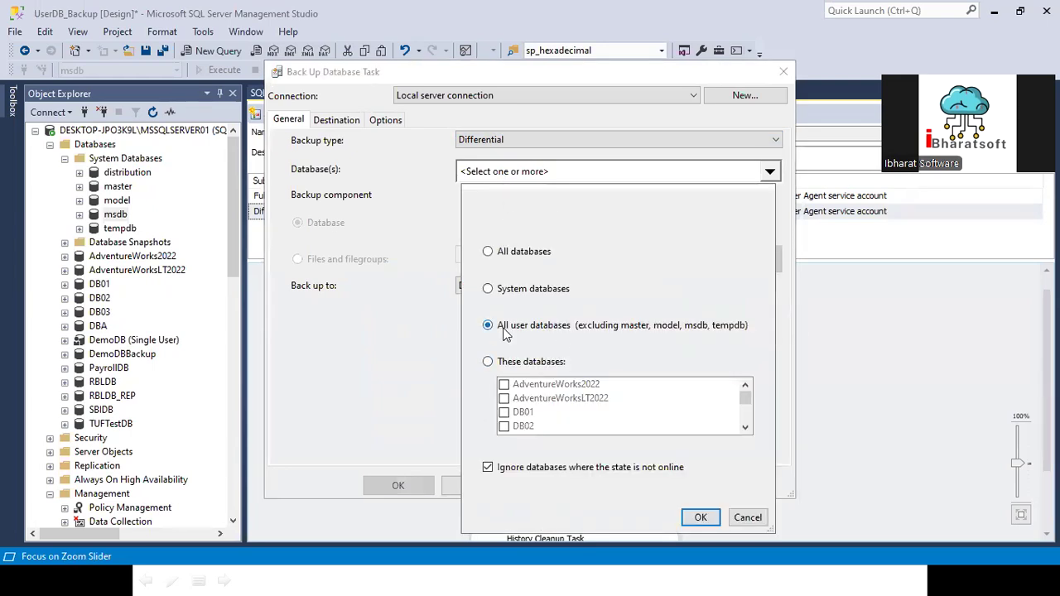
pyautogui.click(701, 517)
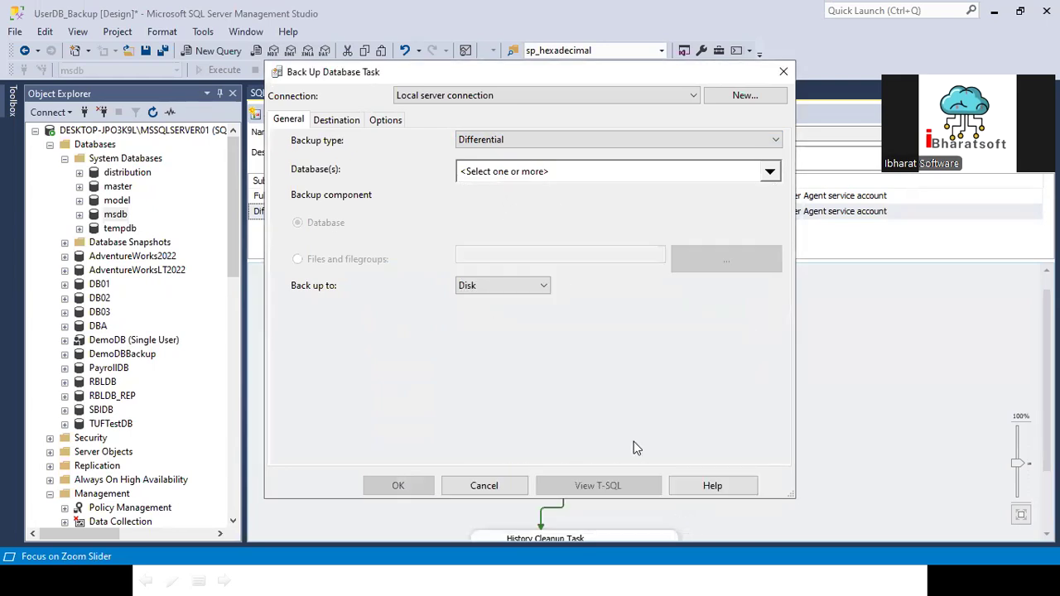
# - Have the differential backup task create a sub-directory for each database under E:\MSSQLServer01, and confirm its settings
pyautogui.click(338, 122)
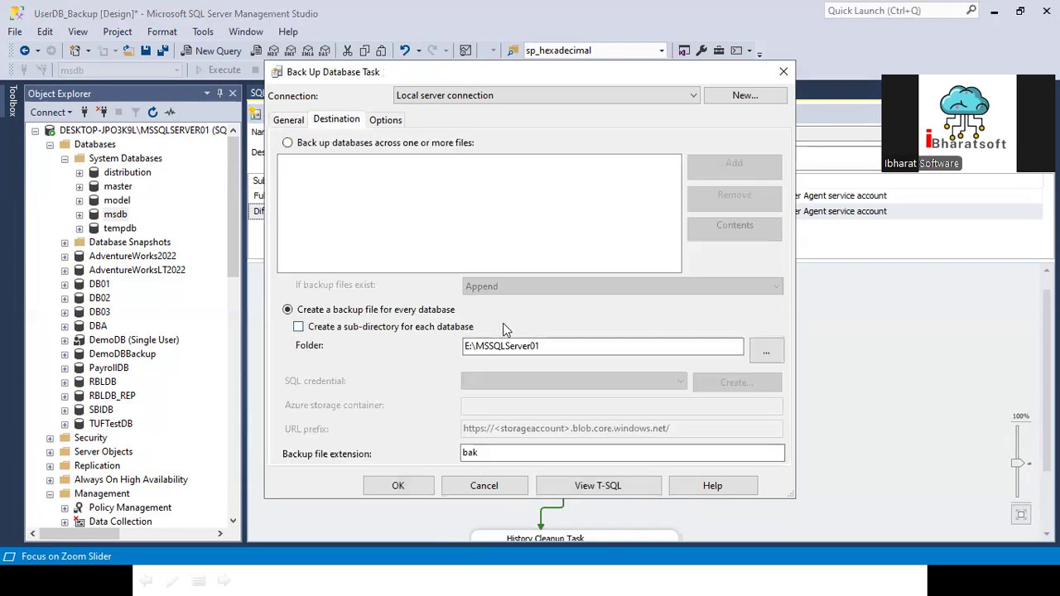
pyautogui.click(314, 329)
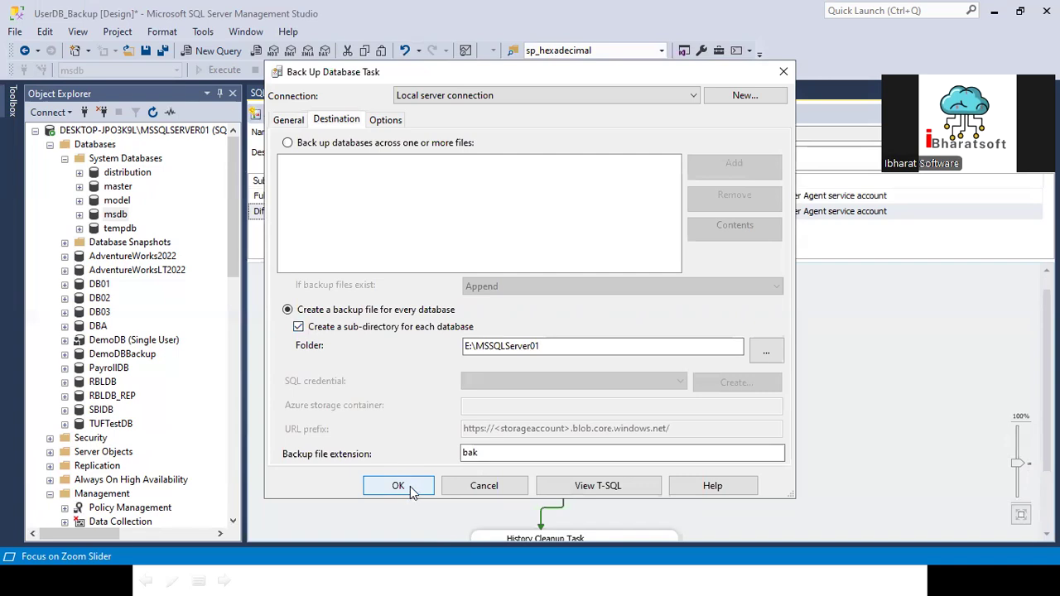
pyautogui.click(399, 486)
# - Review the differential backup task's options, including compression, and the Maintenance Cleanup and History Cleanup tasks that follow it
pyautogui.doubleClick(566, 312)
pyautogui.click(394, 121)
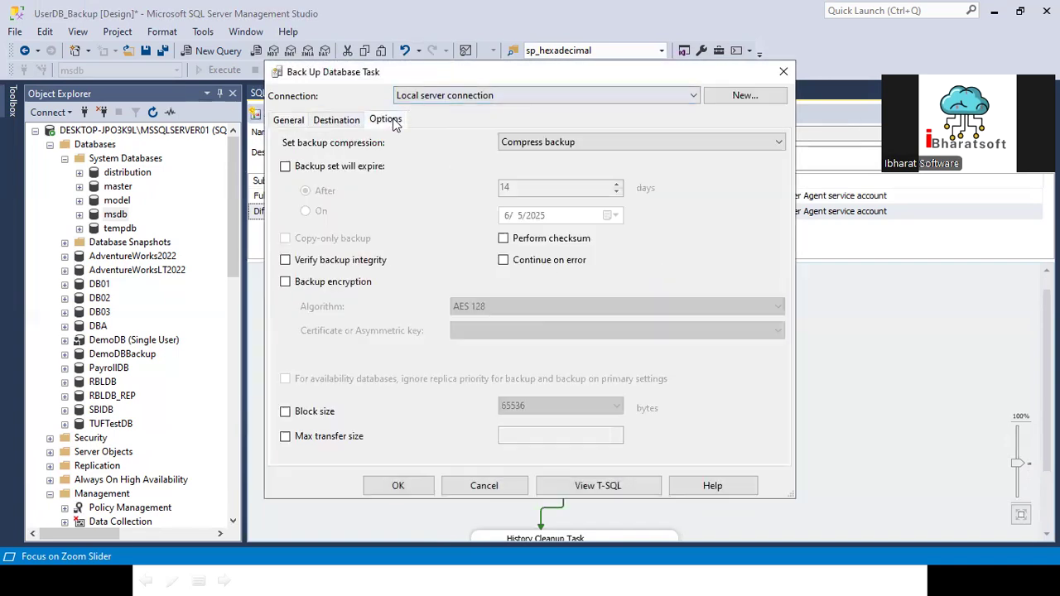
pyautogui.click(396, 486)
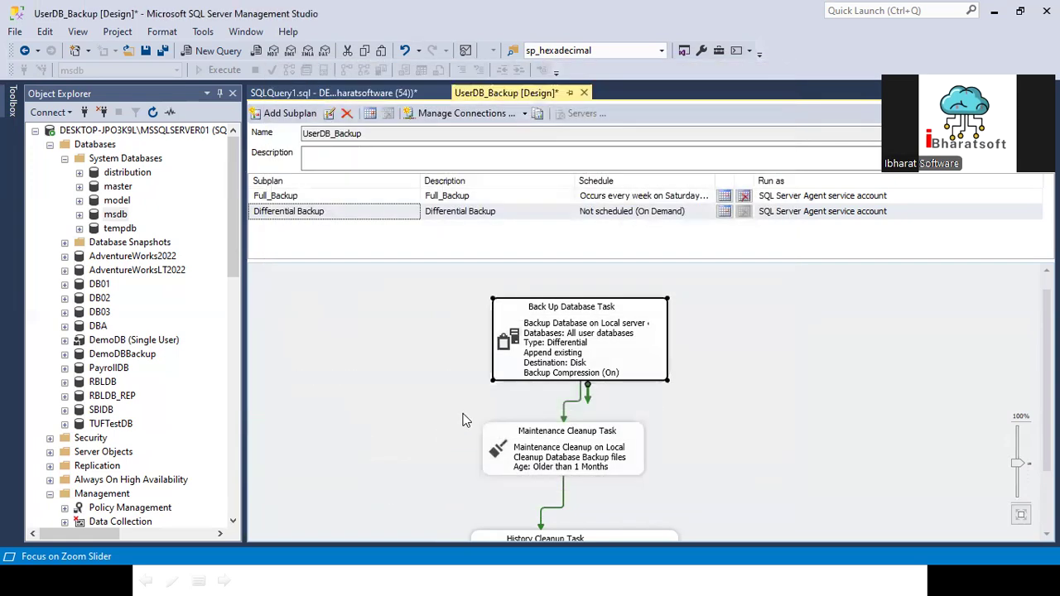
pyautogui.scroll(-1, 617, 434)
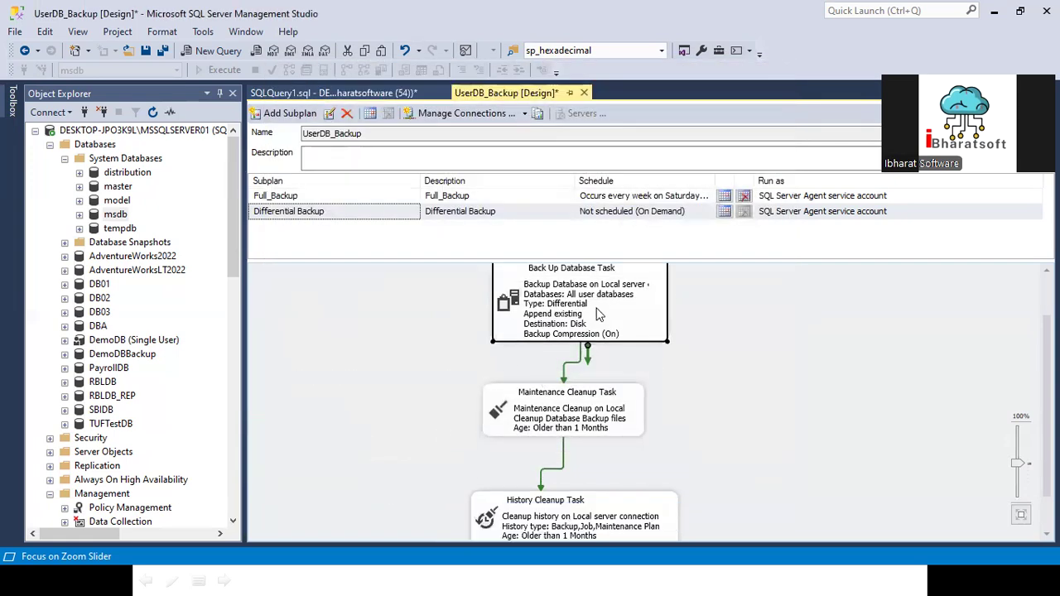
pyautogui.scroll(-1, 560, 405)
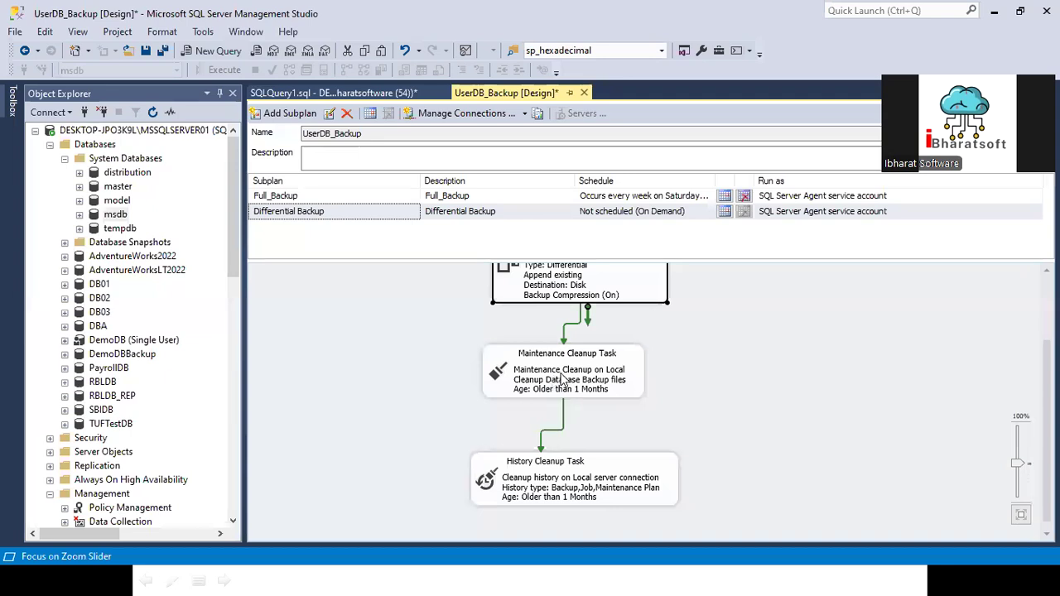
pyautogui.scroll(1, 553, 381)
pyautogui.click(550, 414)
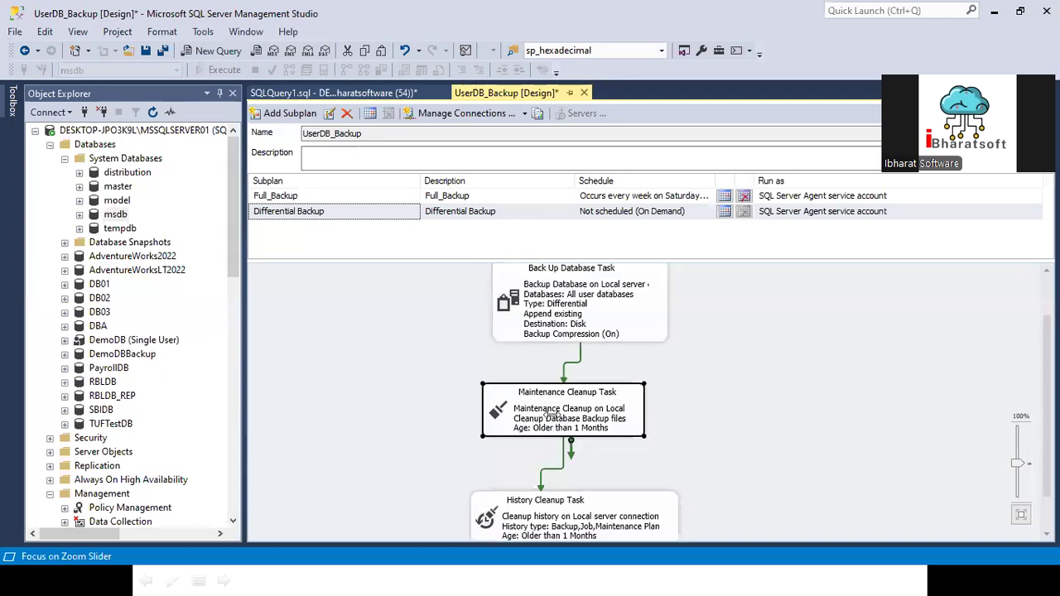
pyautogui.scroll(-1, 554, 414)
pyautogui.click(577, 496)
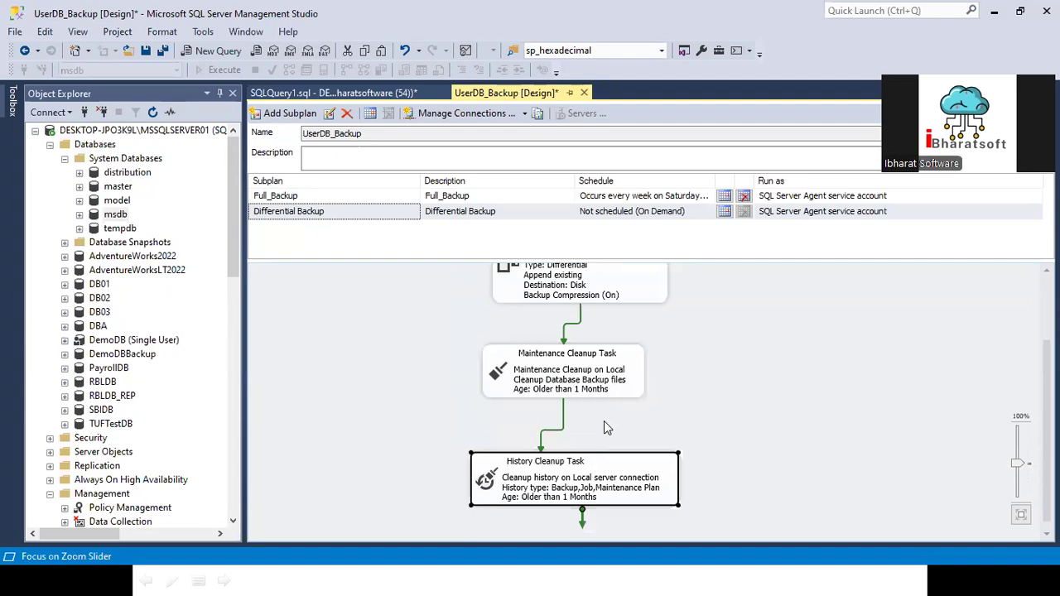
pyautogui.scroll(2, 604, 427)
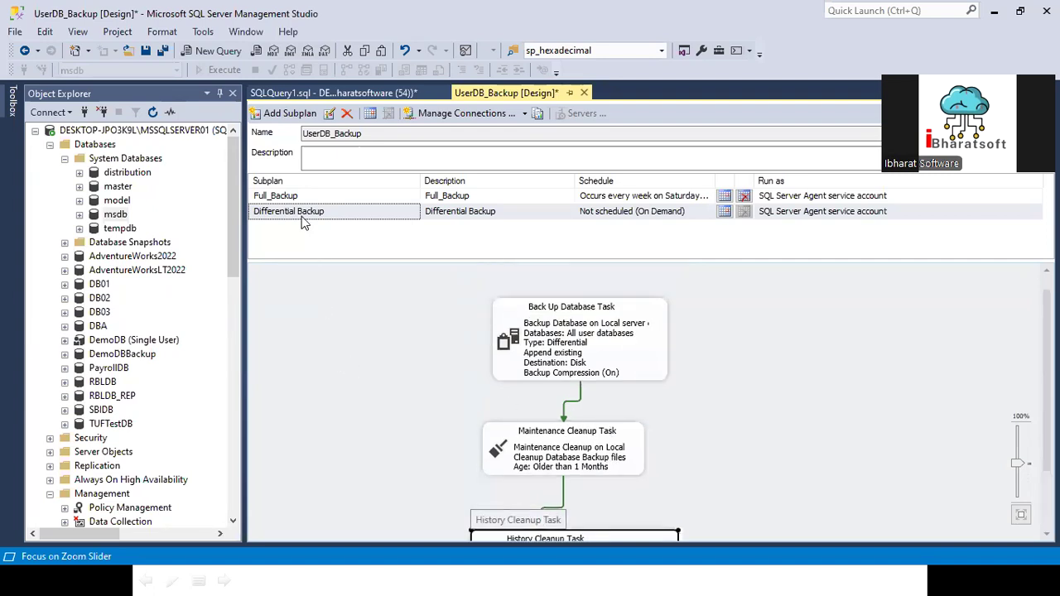
# - Add another subplan with both name and description set to Log Backup, leaving it unscheduled
pyautogui.click(286, 112)
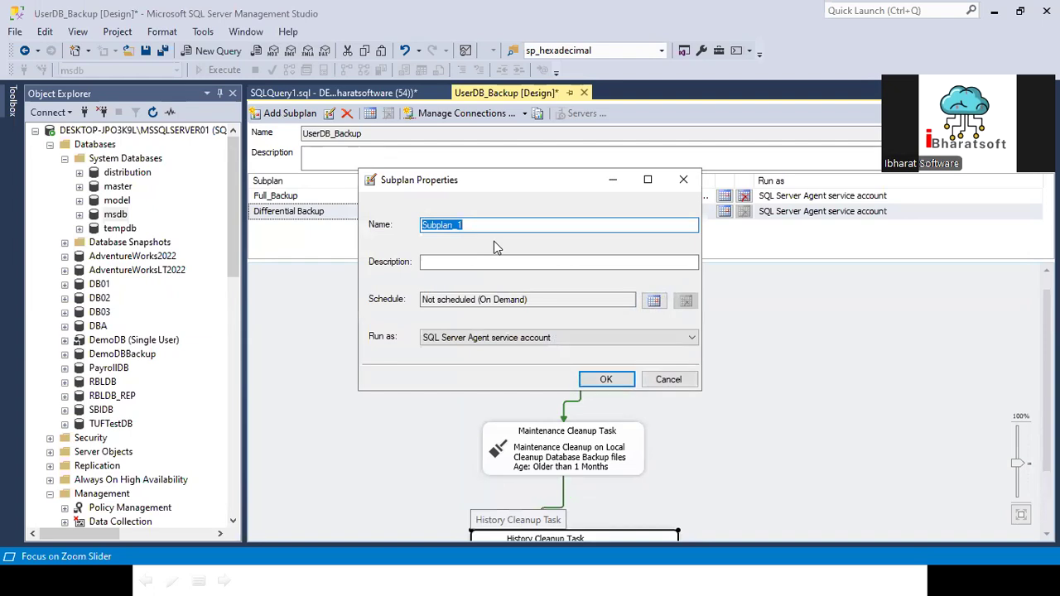
pyautogui.write('Log Backup')
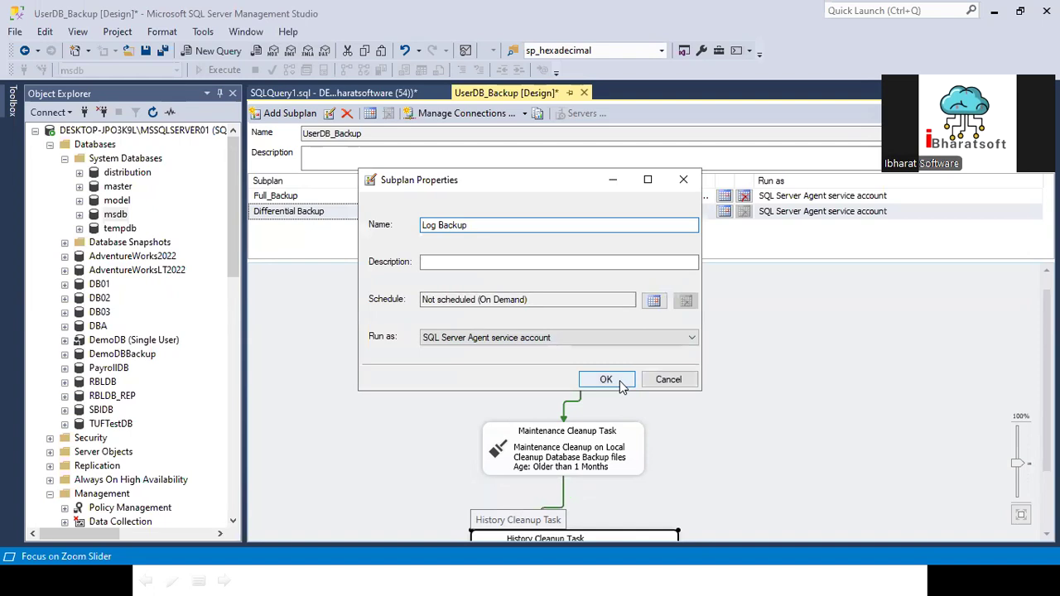
pyautogui.hotkey('ctrl', 'a')
pyautogui.hotkey('ctrl', 'c')
pyautogui.click(513, 261)
pyautogui.hotkey('ctrl', 'v')
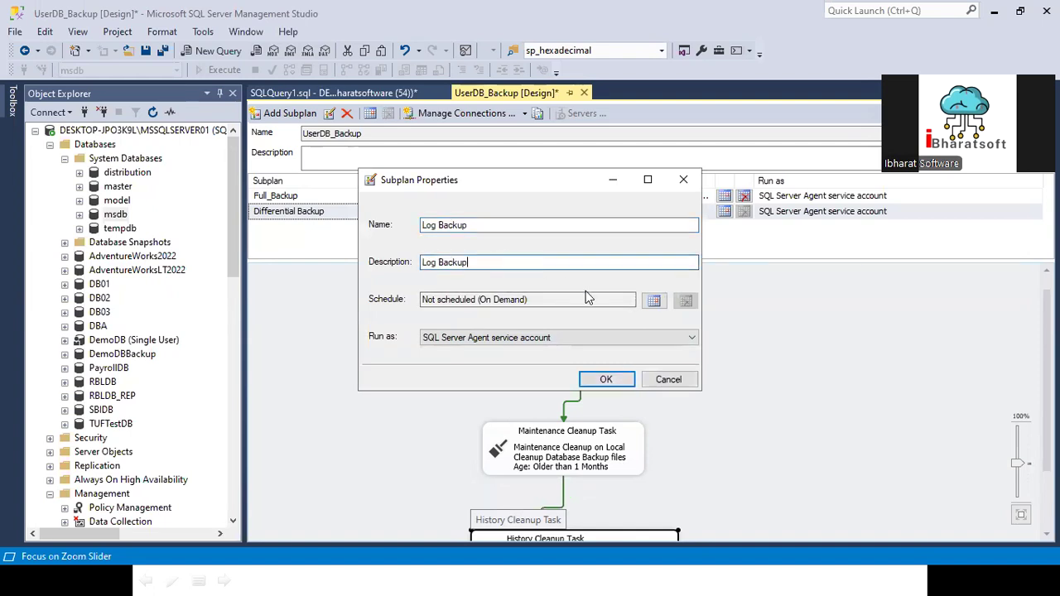
pyautogui.click(607, 379)
# - Schedule the Differential Backup subplan weekly on every day except Saturday, occurring once at 2:00:00 AM
pyautogui.click(725, 213)
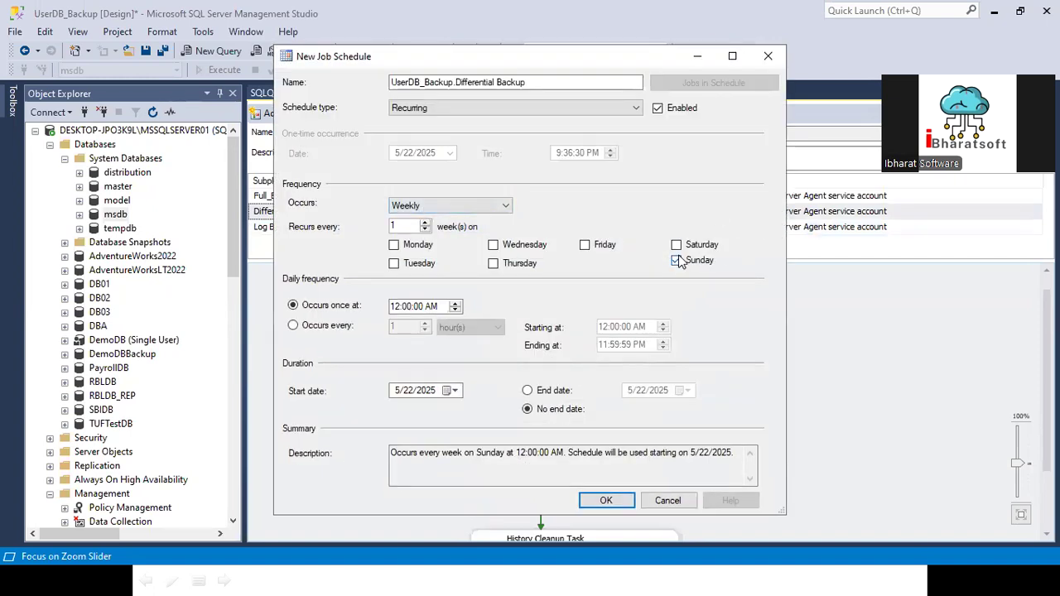
pyautogui.click(584, 245)
pyautogui.click(519, 247)
pyautogui.click(493, 264)
pyautogui.click(394, 263)
pyautogui.click(394, 245)
pyautogui.click(395, 306)
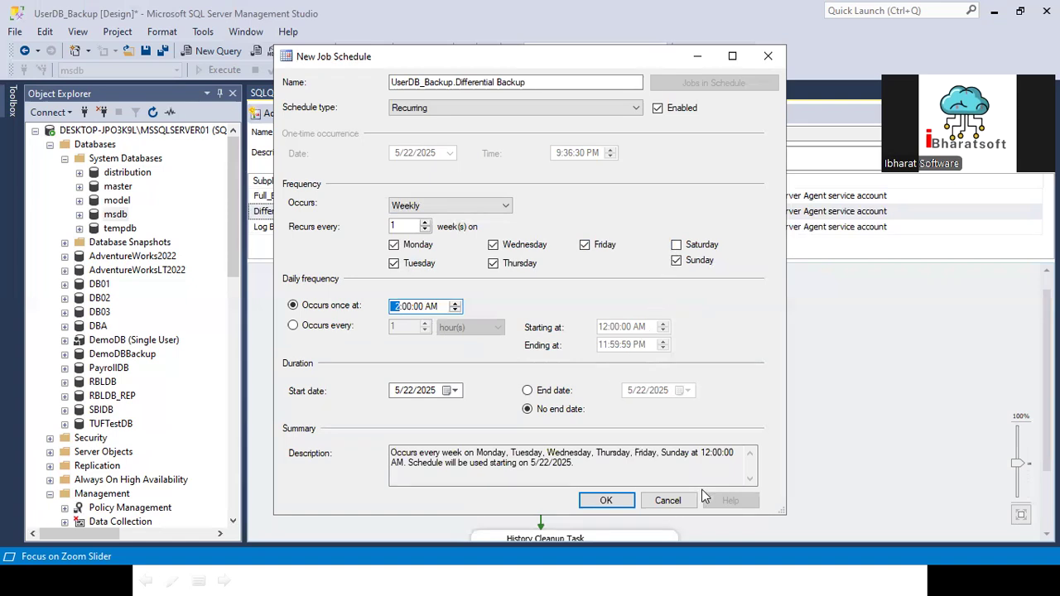
pyautogui.click(606, 500)
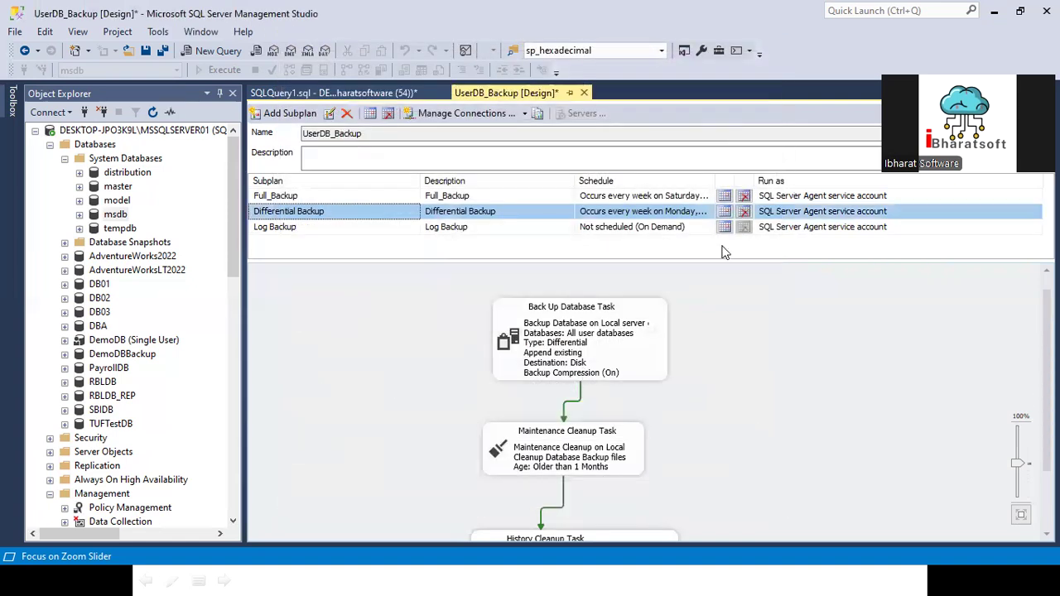
pyautogui.click(307, 224)
pyautogui.click(346, 213)
pyautogui.click(269, 229)
pyautogui.rightClick(361, 346)
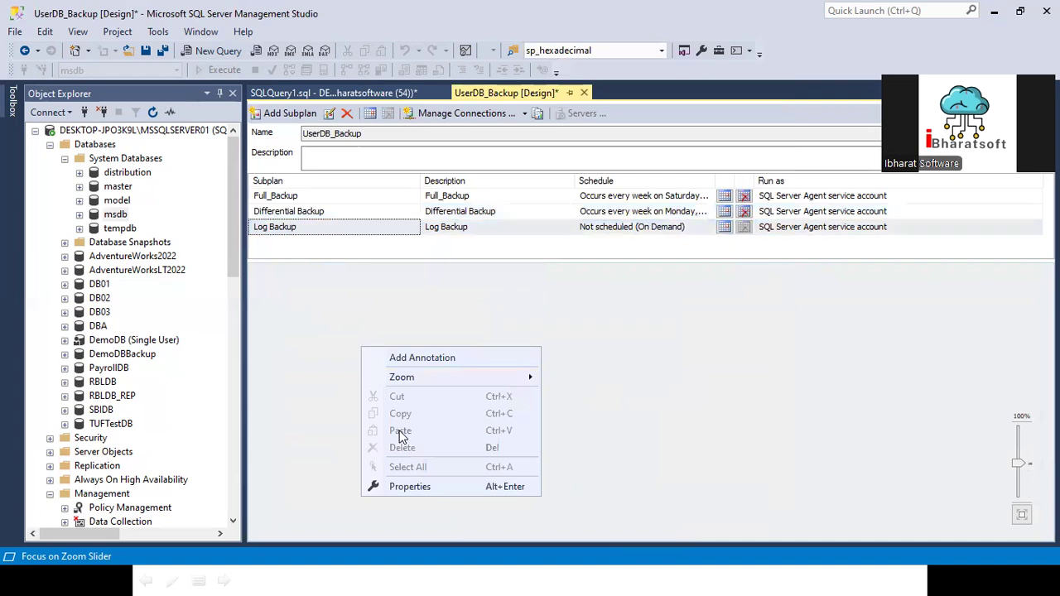
pyautogui.click(303, 227)
# - Copy the three tasks from the Differential Backup subplan and paste them into the Log Backup subplan
pyautogui.click(299, 213)
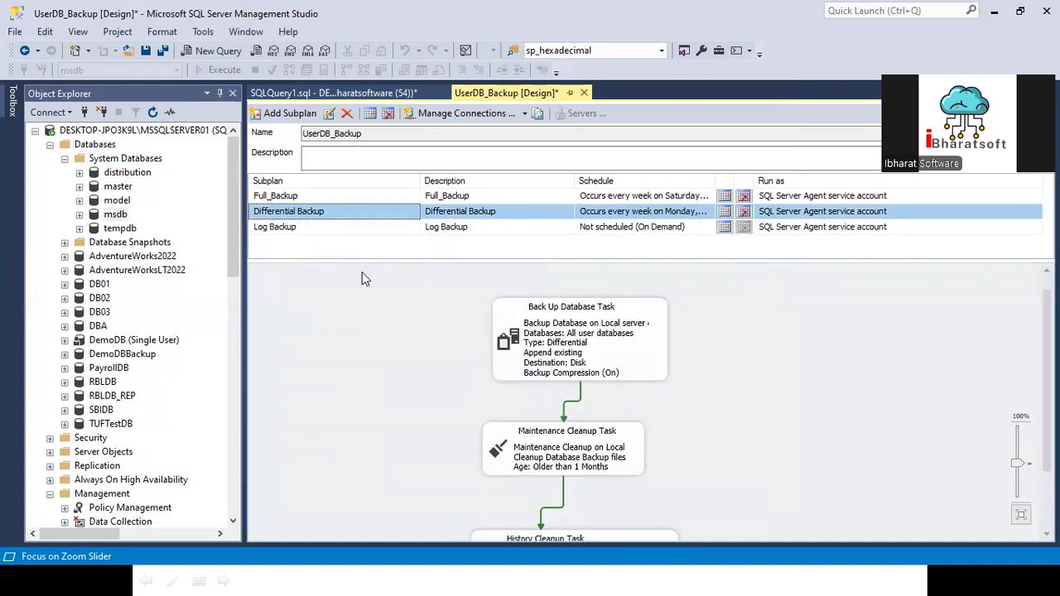
pyautogui.click(506, 346)
pyautogui.keyDown('ctrl'); pyautogui.click(555, 470); pyautogui.keyUp('ctrl')
pyautogui.scroll(-1, 555, 470)
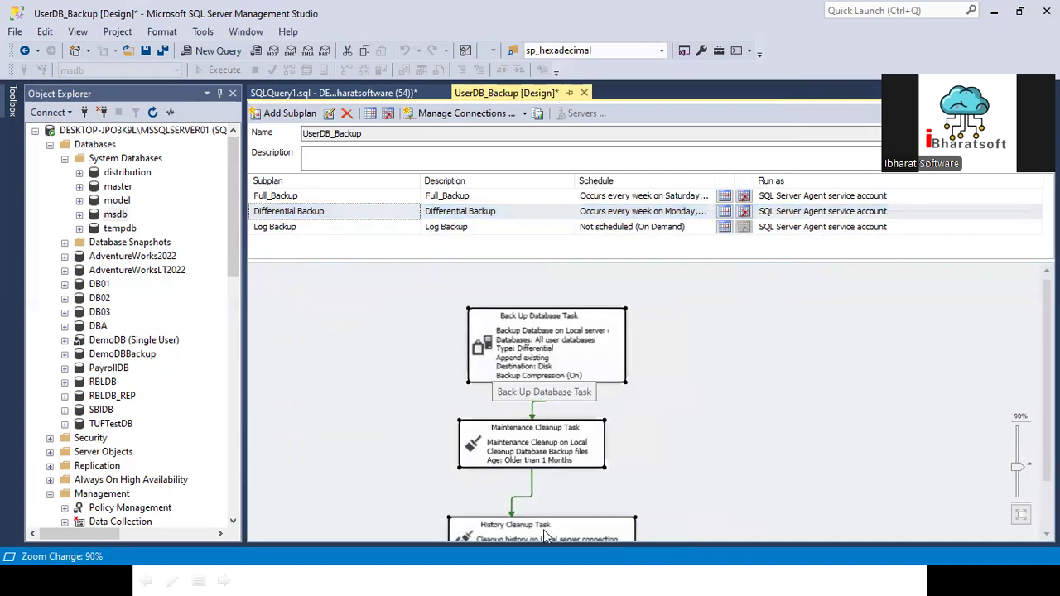
pyautogui.click(279, 230)
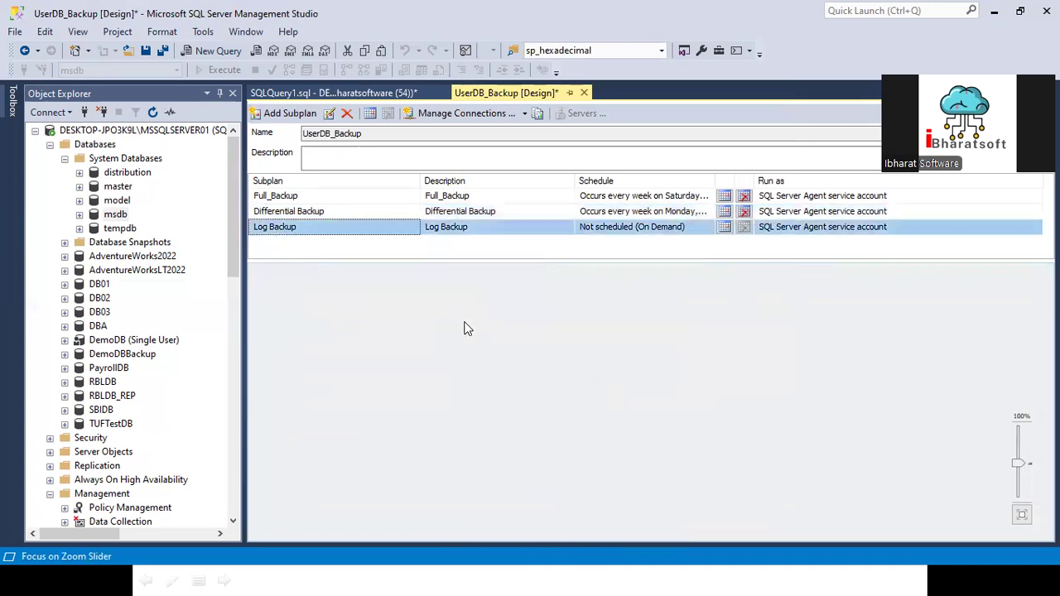
pyautogui.rightClick(531, 339)
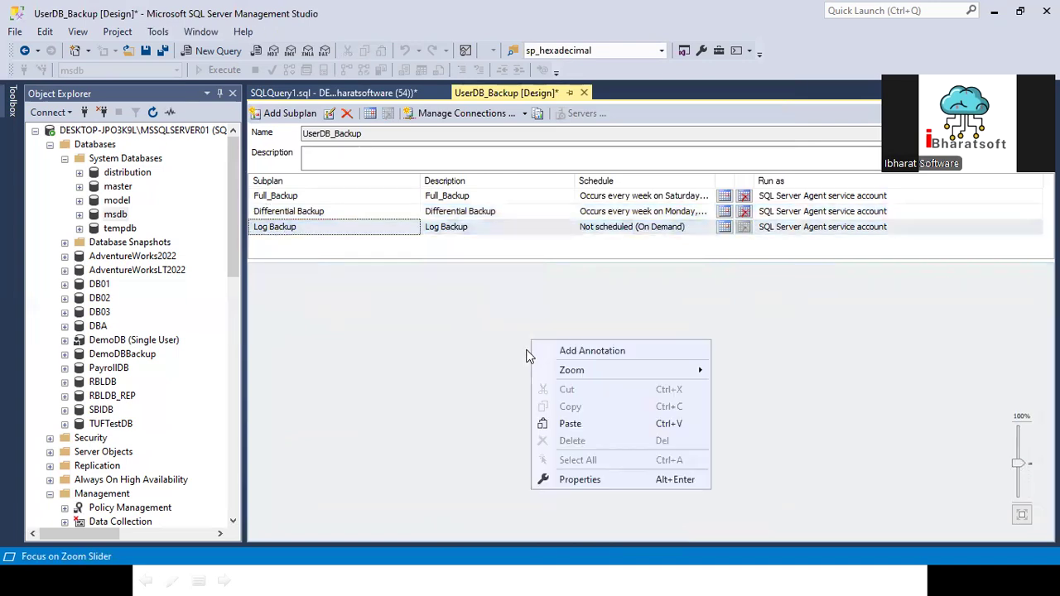
pyautogui.click(570, 425)
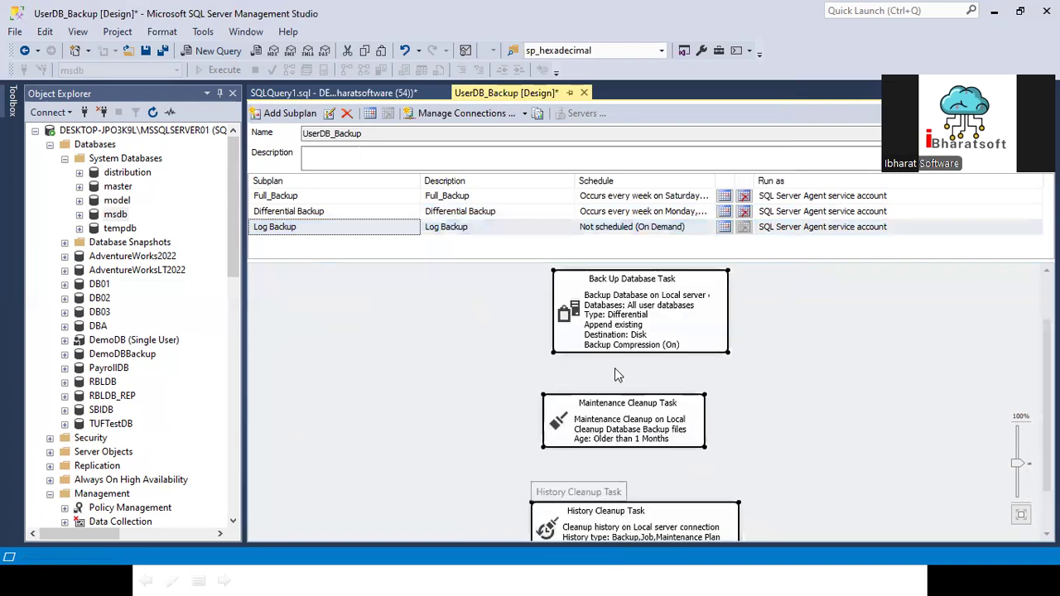
# - Connect the Log Backup tasks in sequence: Back Up Database Task to Maintenance Cleanup Task to History Cleanup Task
pyautogui.click(593, 362)
pyautogui.click(611, 318)
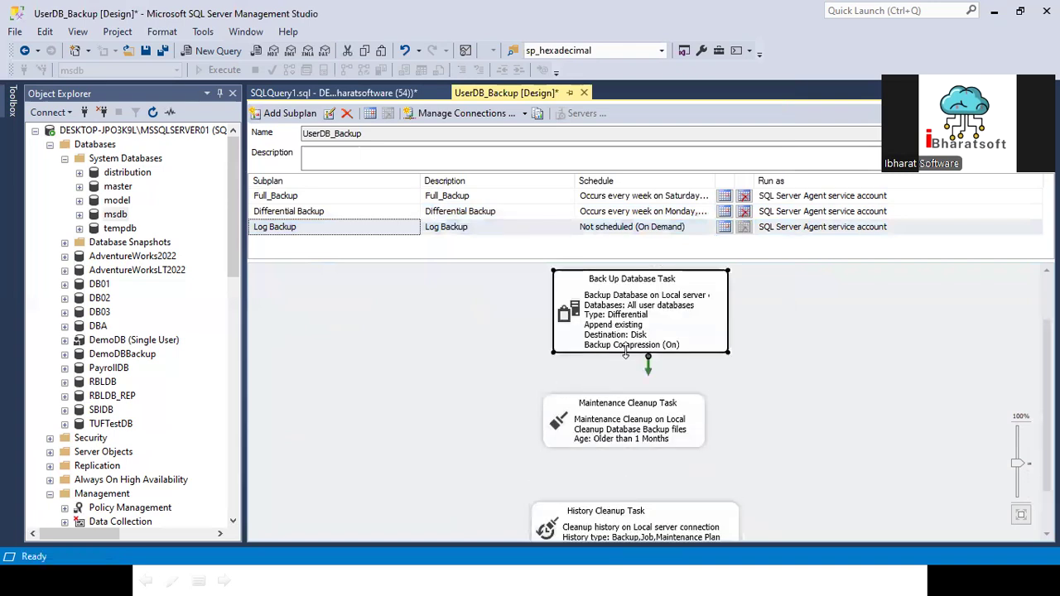
pyautogui.moveTo(646, 371); pyautogui.dragTo(631, 487)
pyautogui.click(634, 437)
pyautogui.scroll(-1, 634, 436)
pyautogui.scroll(1, 621, 321)
# - Set the Log Backup subplan's Back Up Database Task to the Transaction Log backup type for all user databases
pyautogui.click(619, 319)
pyautogui.doubleClick(623, 319)
pyautogui.click(489, 140)
pyautogui.click(483, 180)
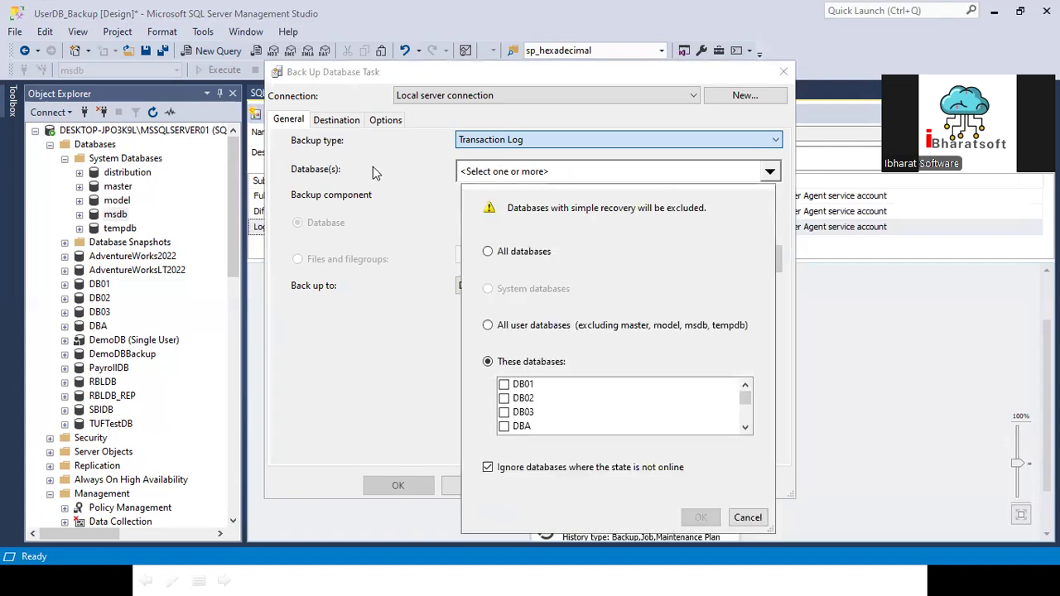
pyautogui.click(503, 326)
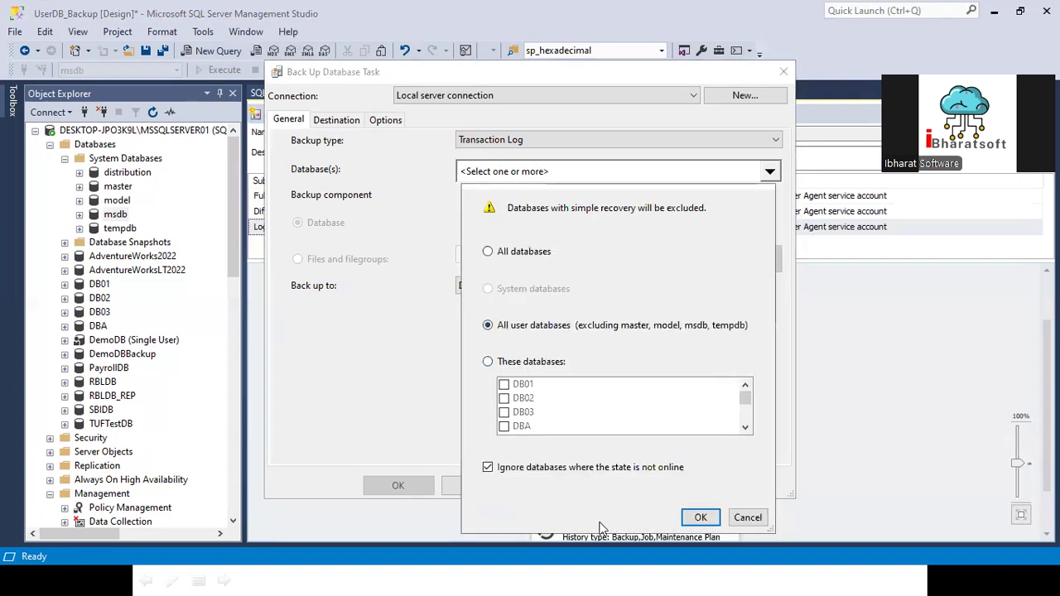
pyautogui.click(697, 517)
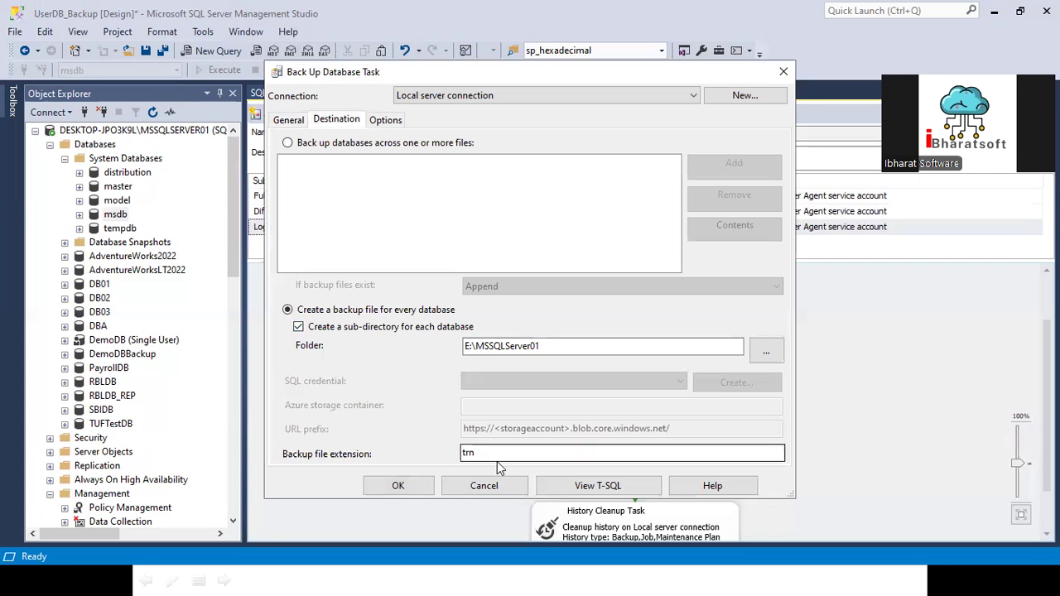
# - Set the log backup task's backup file extension to bak and confirm its settings
pyautogui.moveTo(481, 454); pyautogui.dragTo(445, 450)
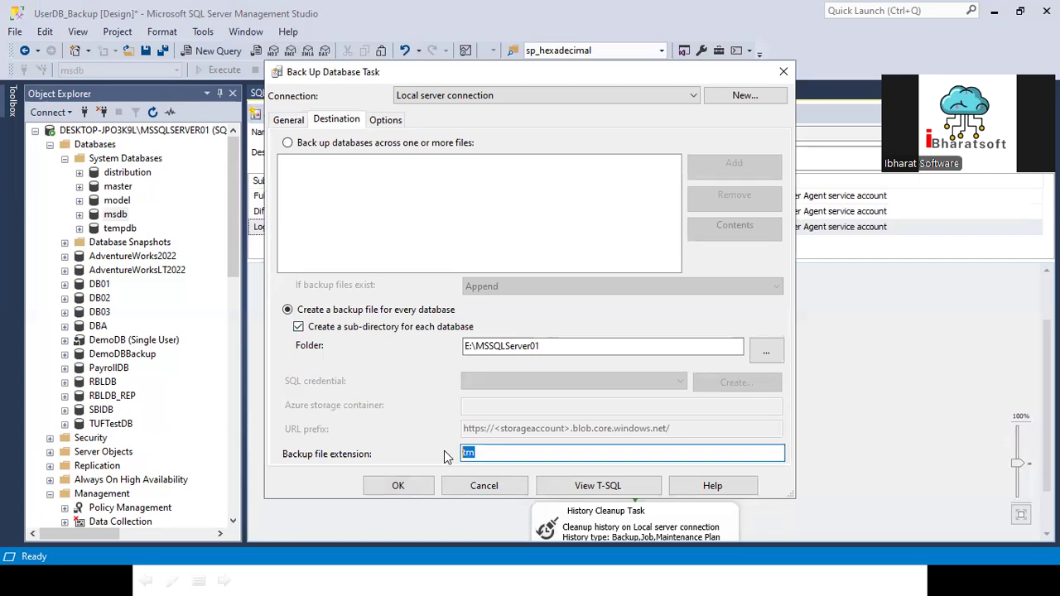
pyautogui.write('bak')
pyautogui.click(398, 486)
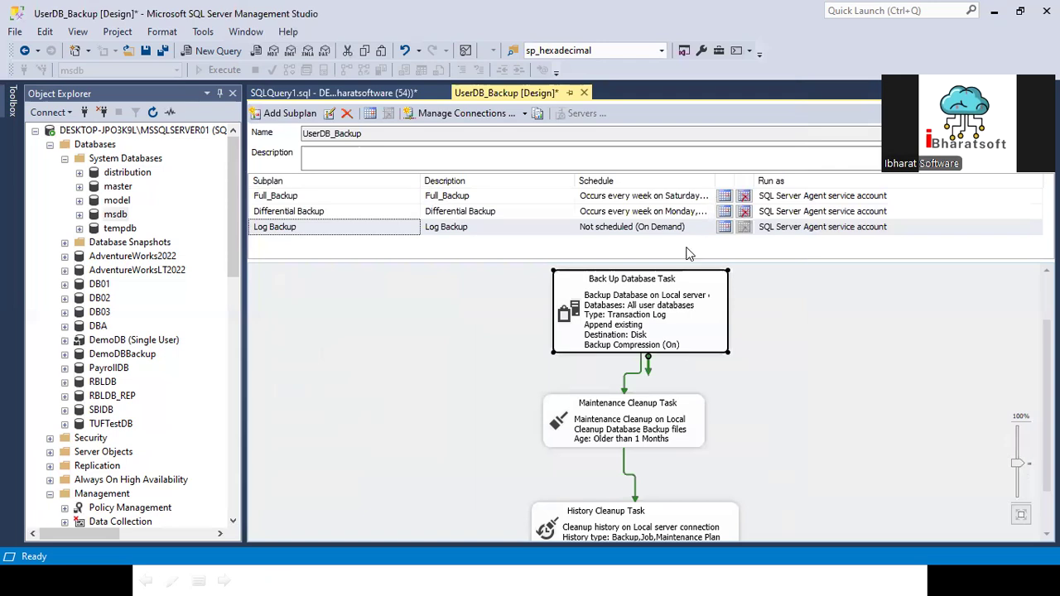
# - Check the compression and other backup options of the log backup task, and close its settings
pyautogui.doubleClick(637, 309)
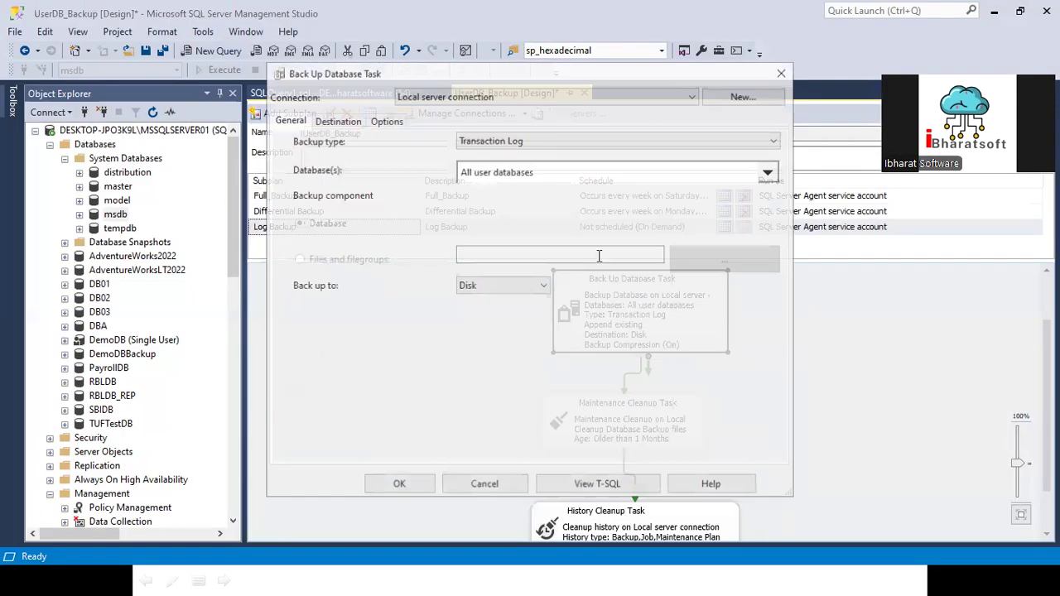
pyautogui.click(386, 121)
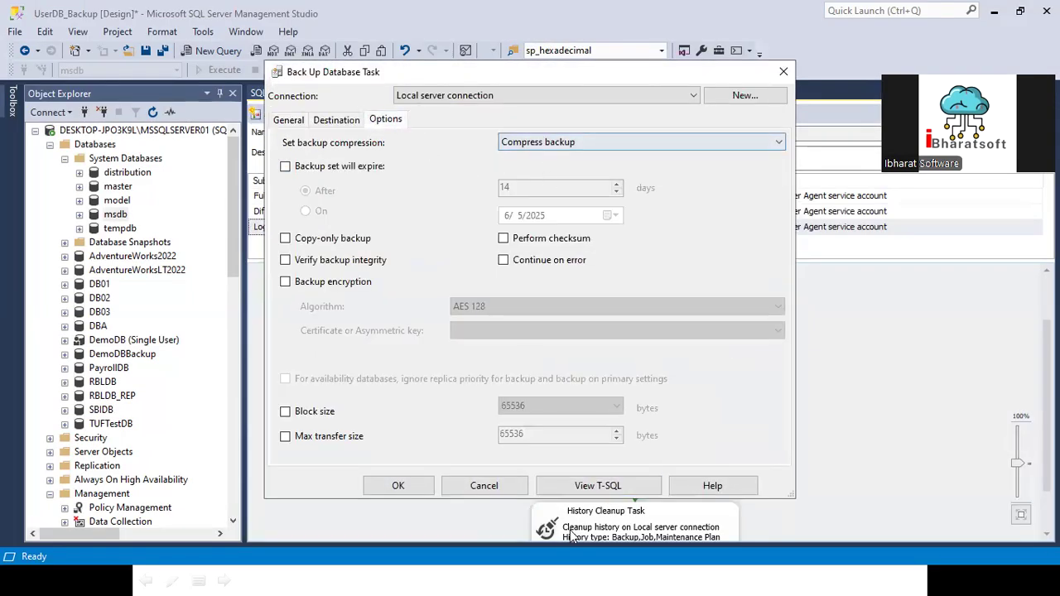
pyautogui.click(495, 486)
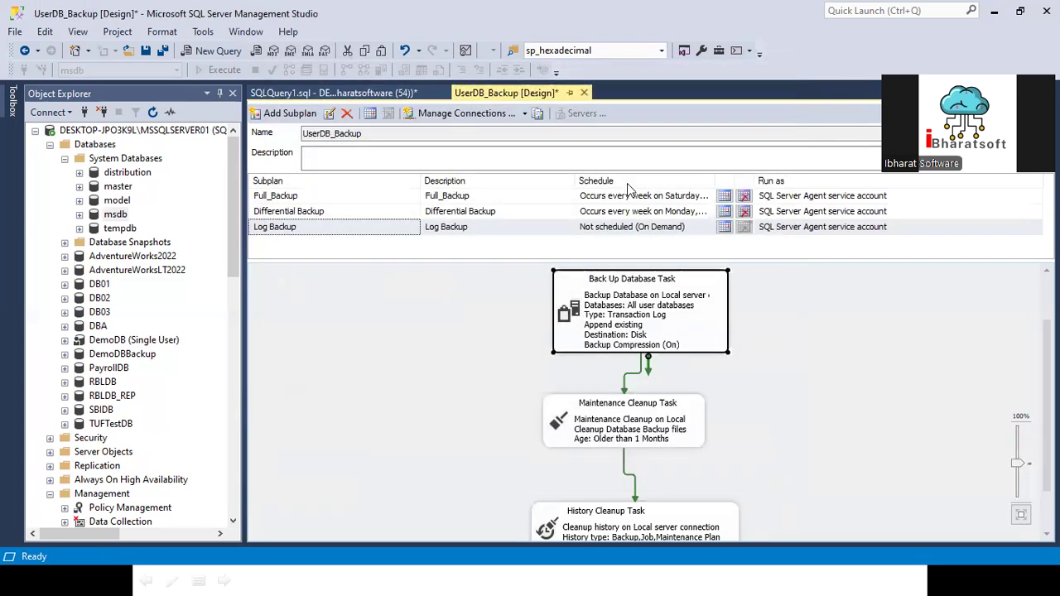
# - Schedule the Log Backup subplan daily, occurring every 30 minutes between 12:00:00 AM and 11:59:59 PM
pyautogui.click(720, 229)
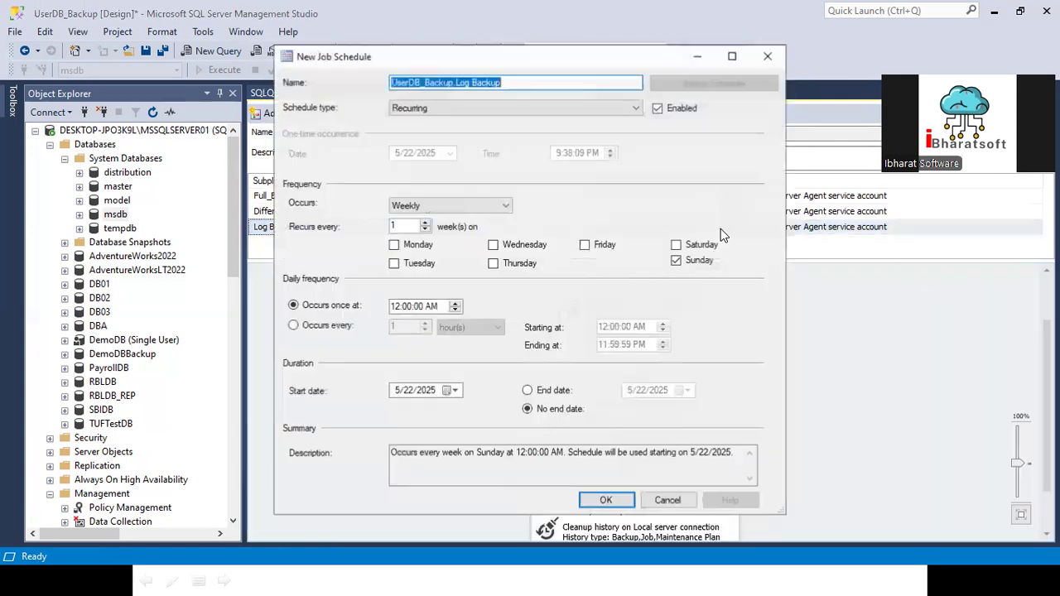
pyautogui.click(408, 207)
pyautogui.click(408, 220)
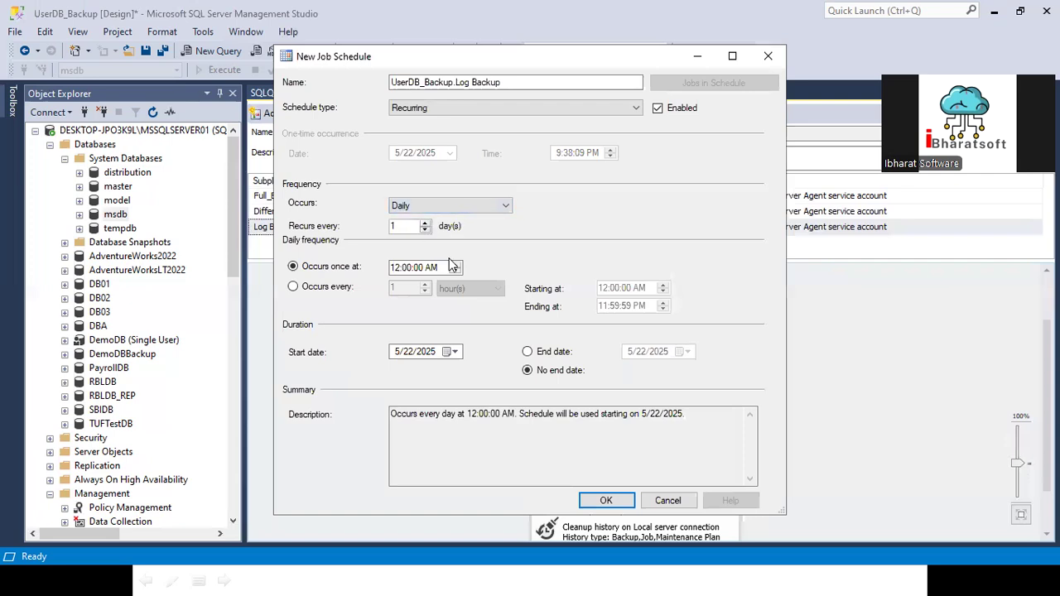
pyautogui.click(326, 290)
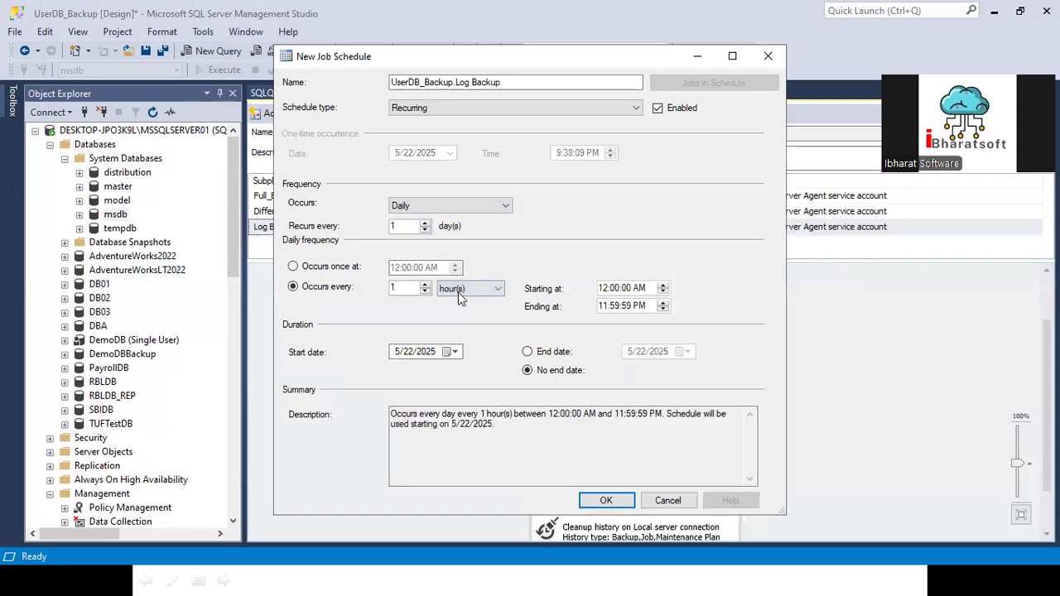
pyautogui.click(470, 288)
pyautogui.click(457, 313)
pyautogui.doubleClick(408, 290)
pyautogui.write('30')
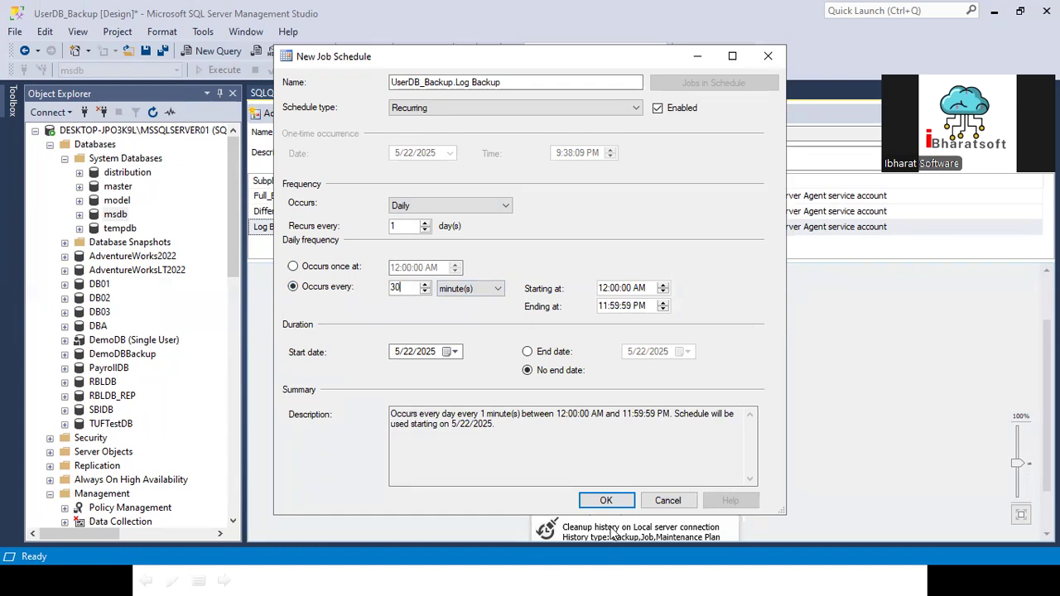
pyautogui.click(606, 500)
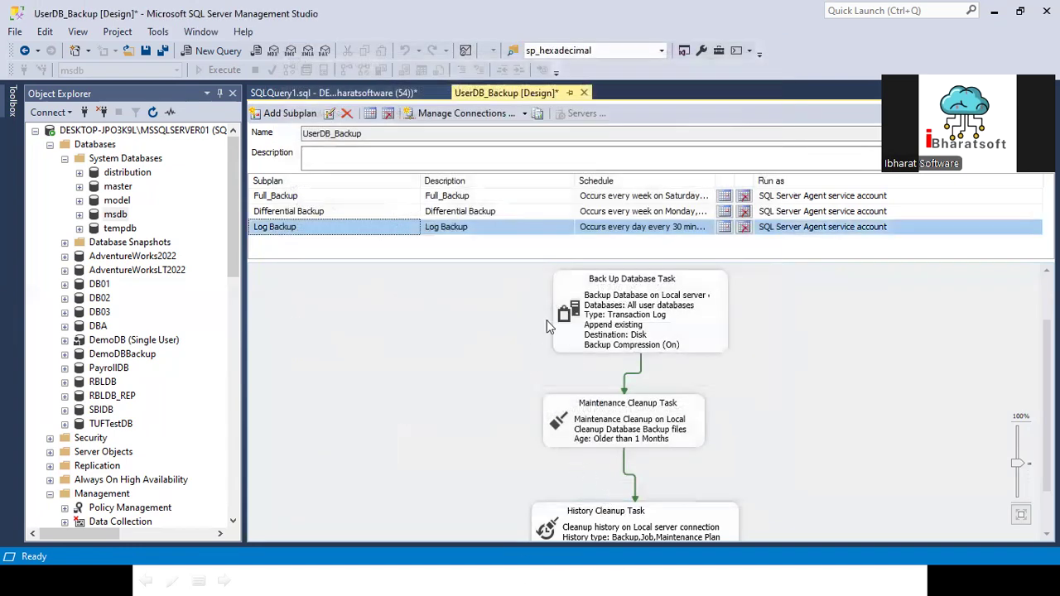
# - Review the task flows of the log, differential and full backup subplans, and close the UserDB_Backup plan design, saving its changes
pyautogui.click(603, 314)
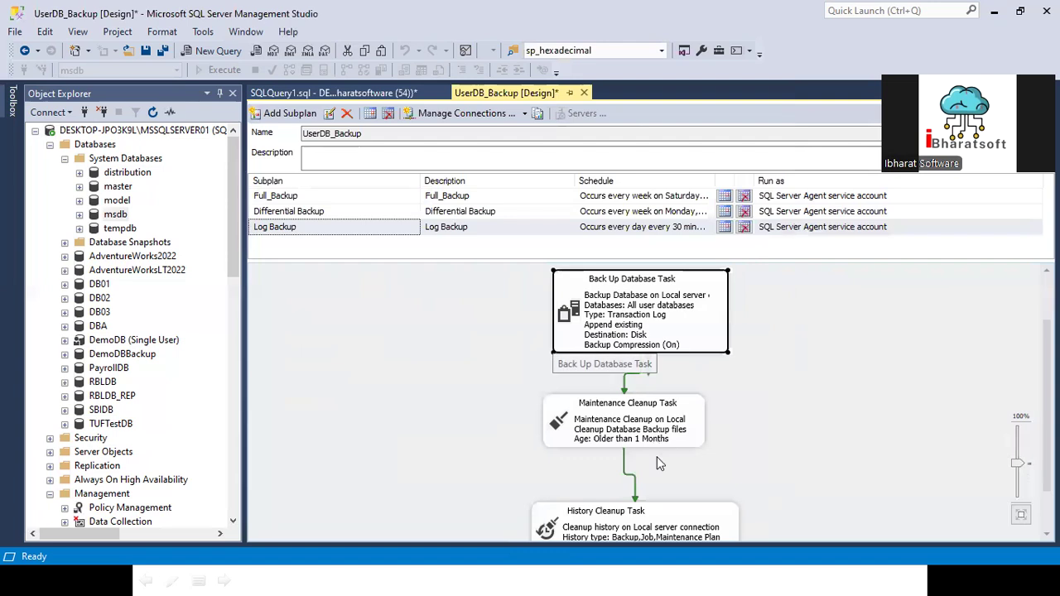
pyautogui.click(463, 212)
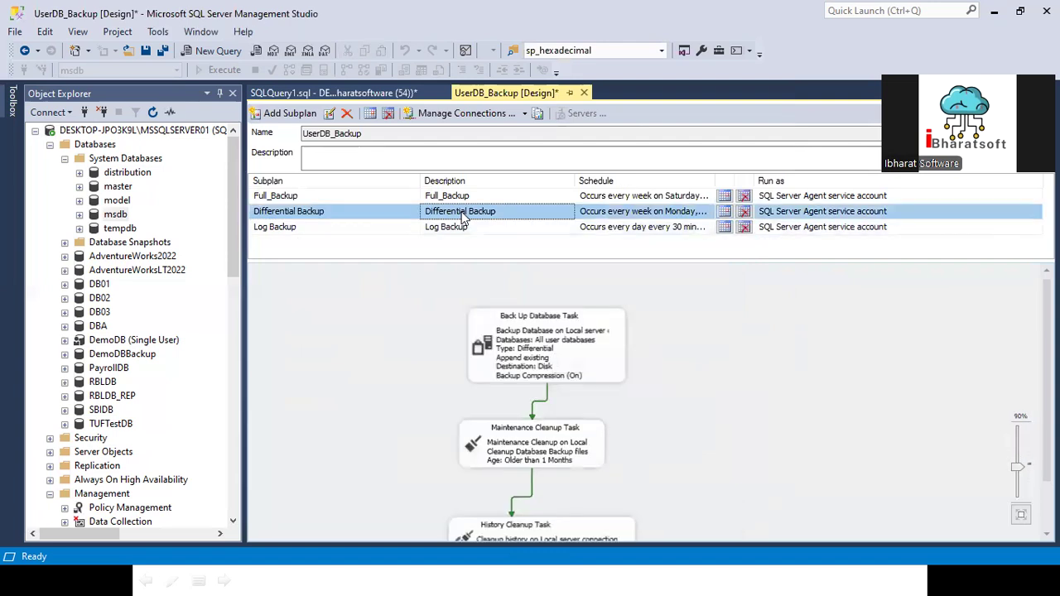
pyautogui.click(454, 196)
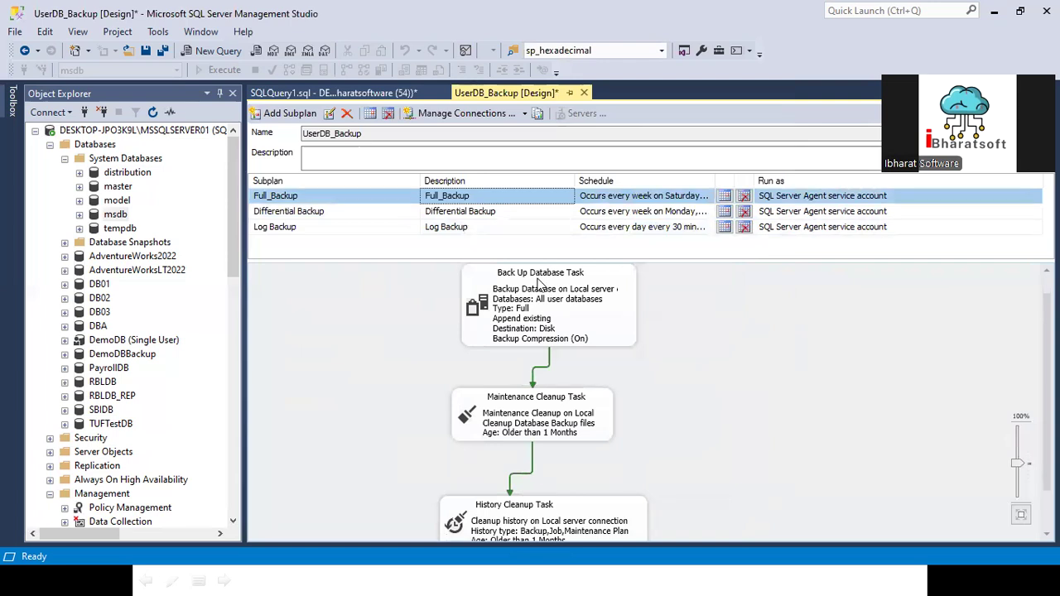
pyautogui.scroll(-1, 339, 348)
pyautogui.scroll(2, 339, 348)
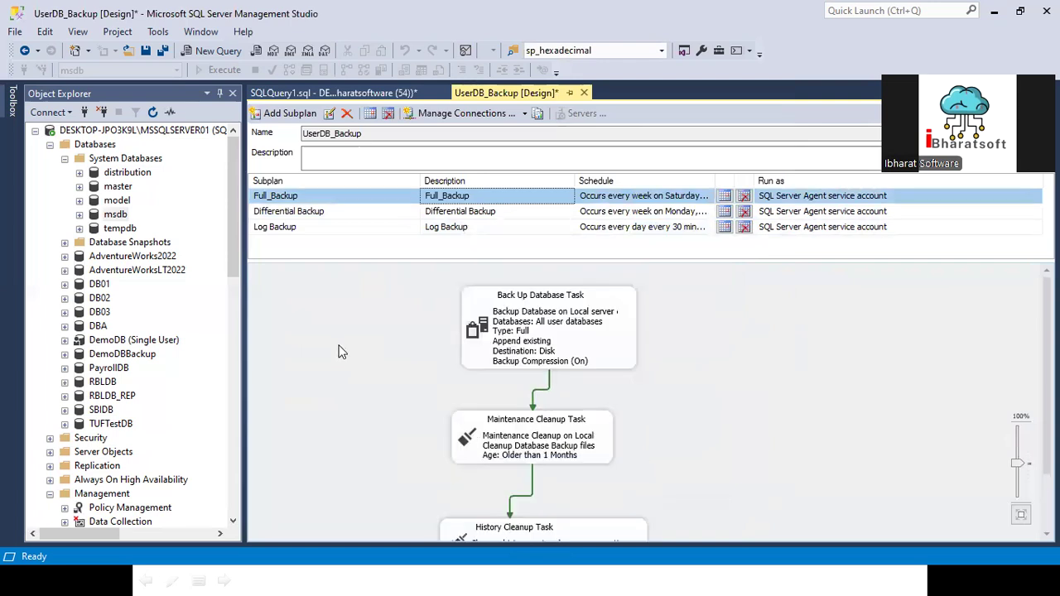
pyautogui.click(584, 93)
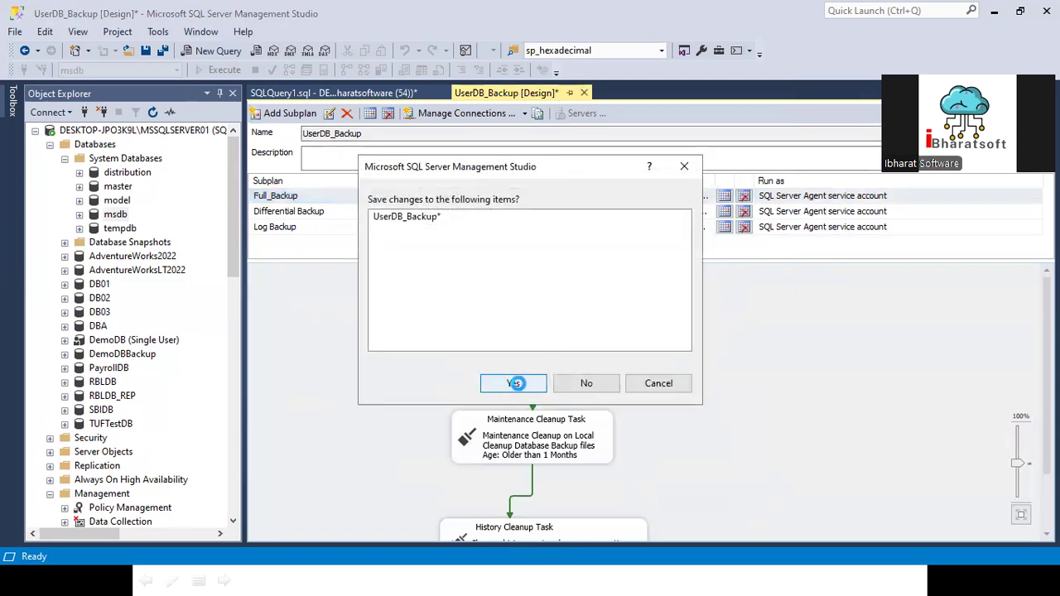
pyautogui.click(516, 382)
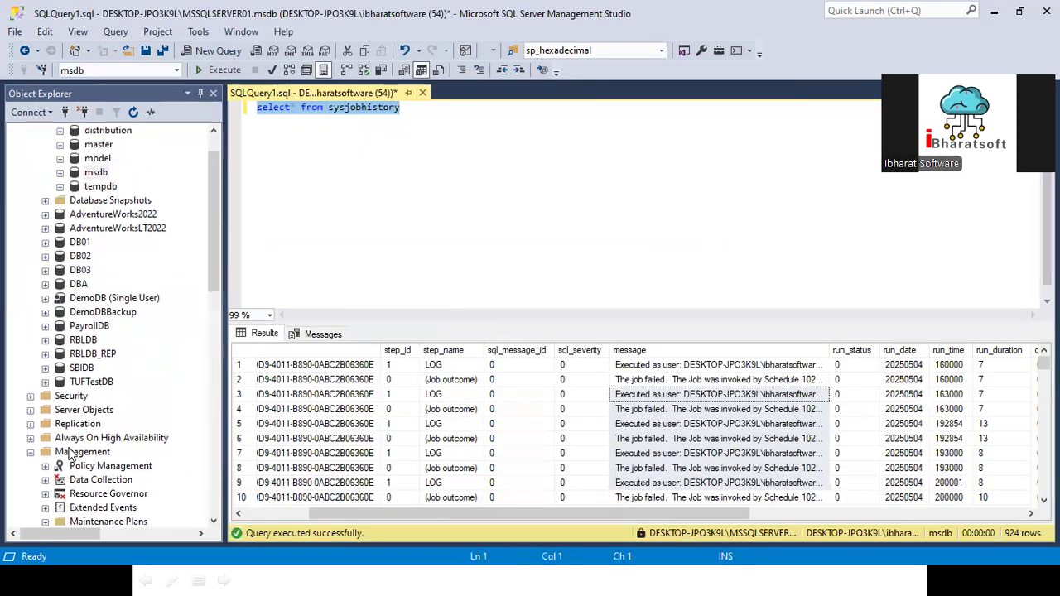
# - Collapse the maintenance plans, filter the SQL Server Agent jobs to names containing UserDB, and widen Object Explorer to fit the job names
pyautogui.rightClick(104, 396)
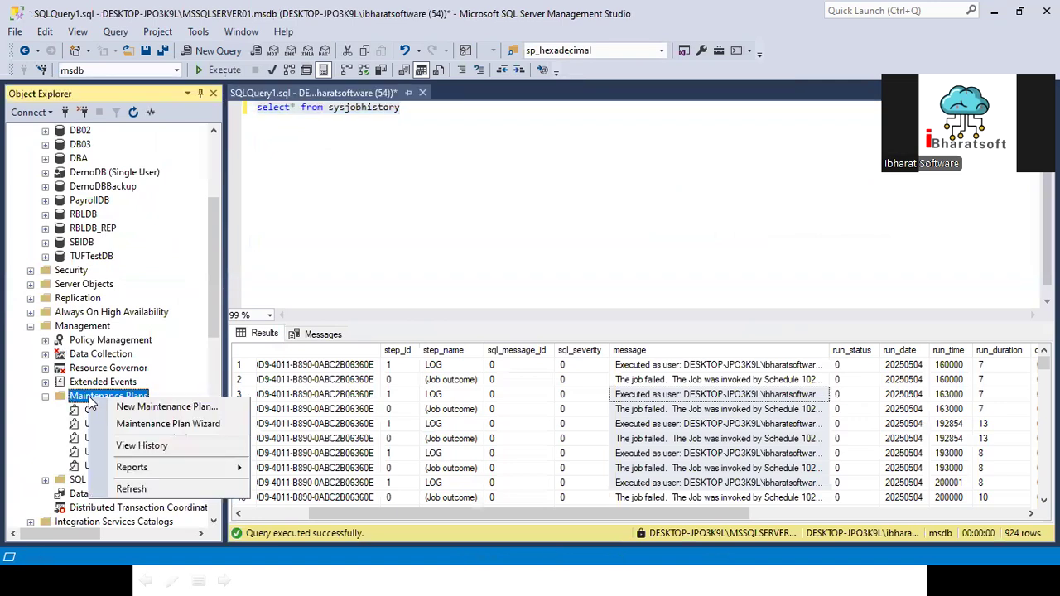
pyautogui.click(47, 395)
pyautogui.scroll(-4, 53, 396)
pyautogui.rightClick(79, 312)
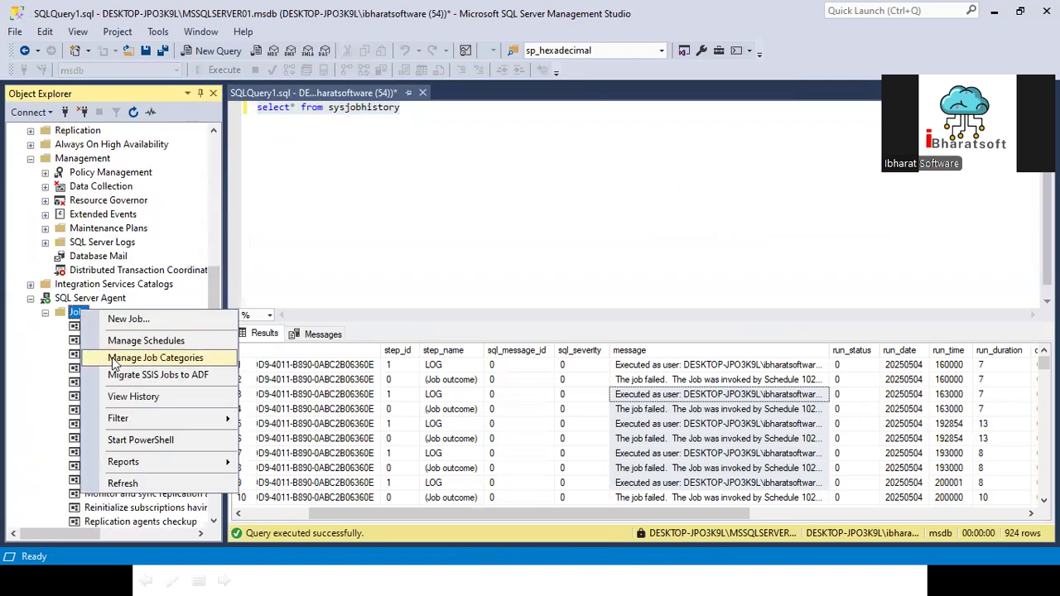
pyautogui.moveTo(137, 425)
pyautogui.click(282, 441)
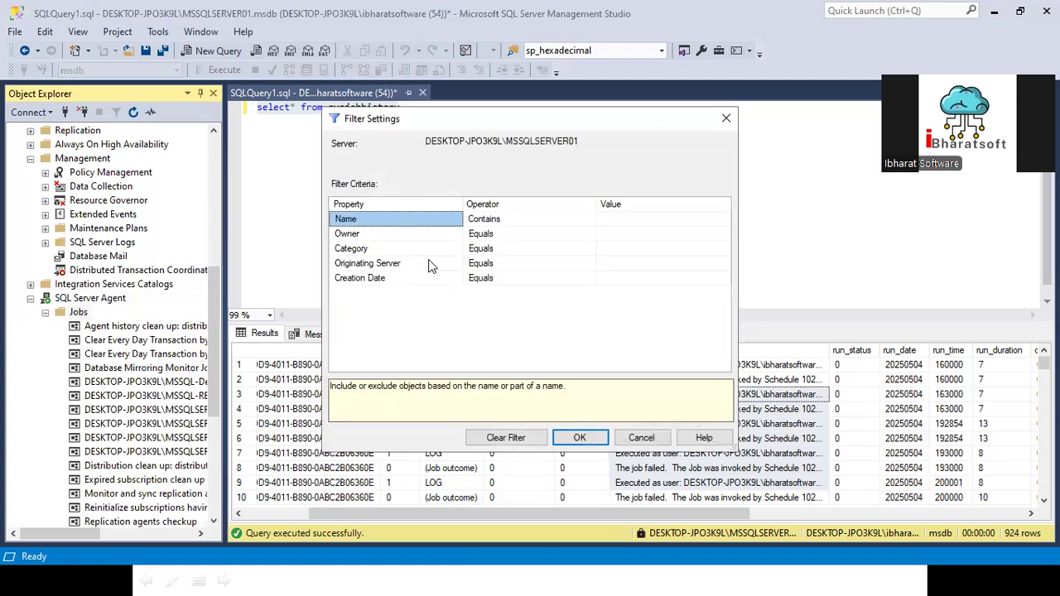
pyautogui.click(634, 219)
pyautogui.write('UserDB')
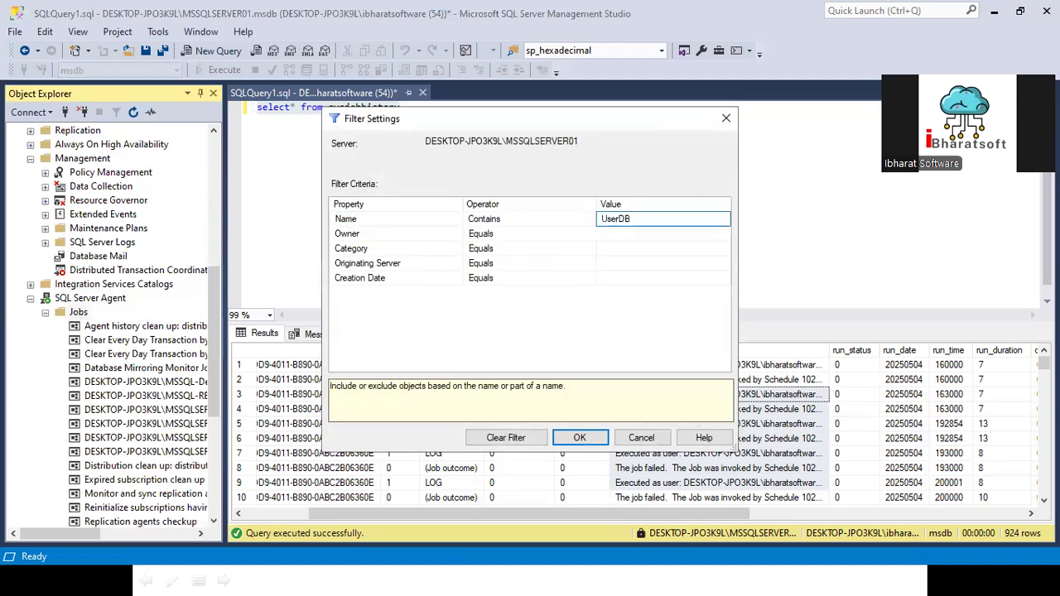
pyautogui.click(579, 437)
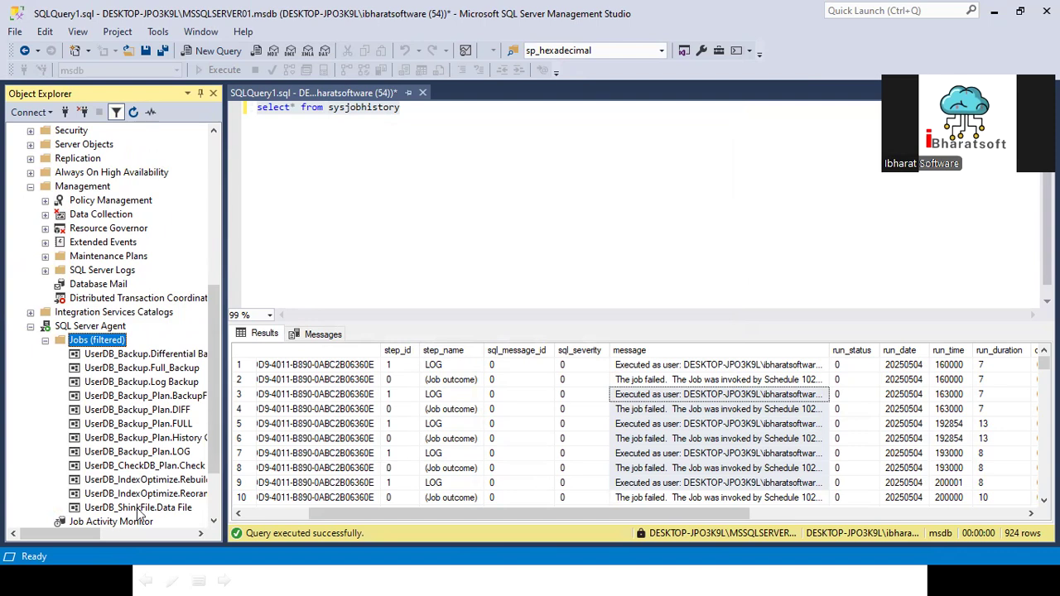
pyautogui.moveTo(230, 240); pyautogui.dragTo(443, 257)
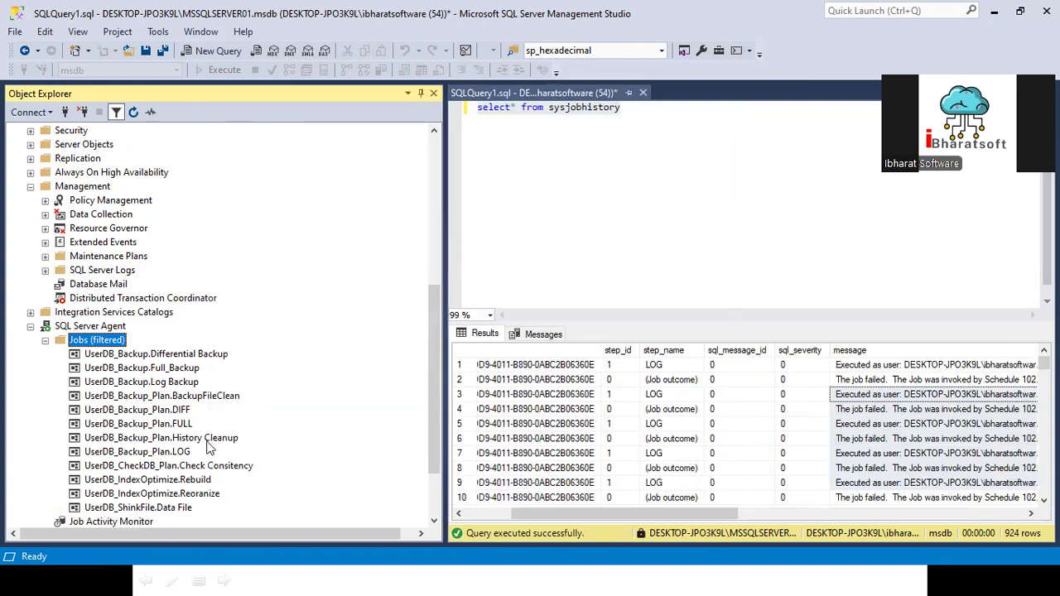
# - Examine the full schedule description of the UserDB_Backup.Differential Backup job, and close its properties without changes
pyautogui.click(187, 356)
pyautogui.click(170, 371)
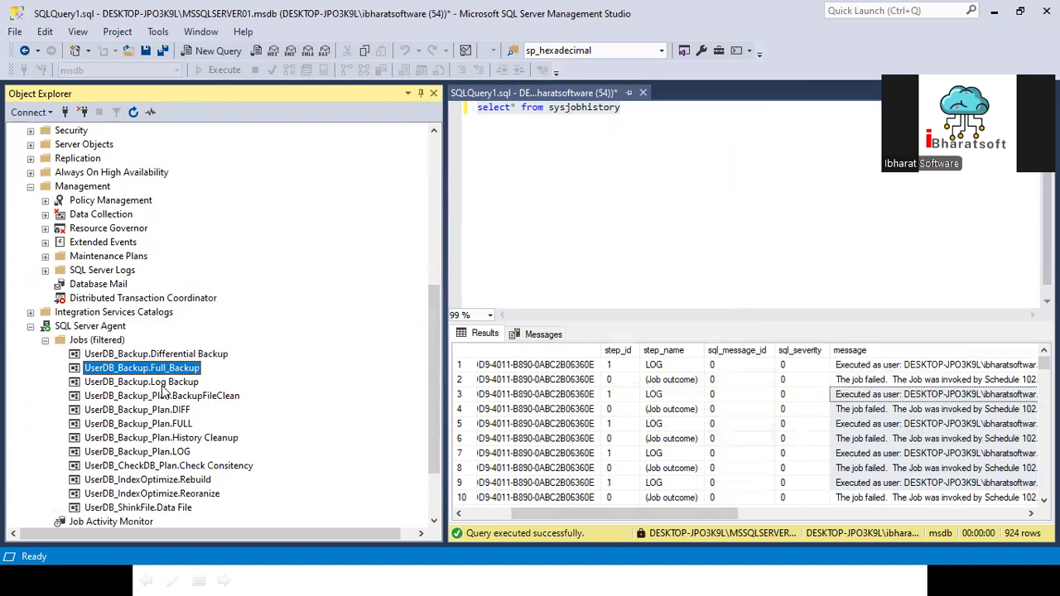
pyautogui.click(154, 354)
pyautogui.doubleClick(154, 353)
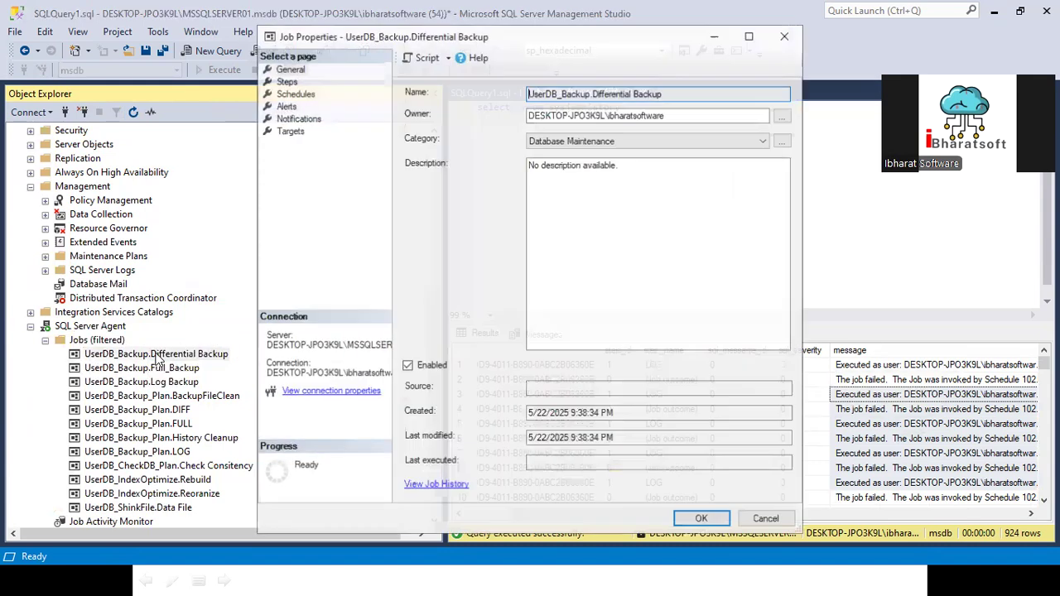
pyautogui.click(284, 94)
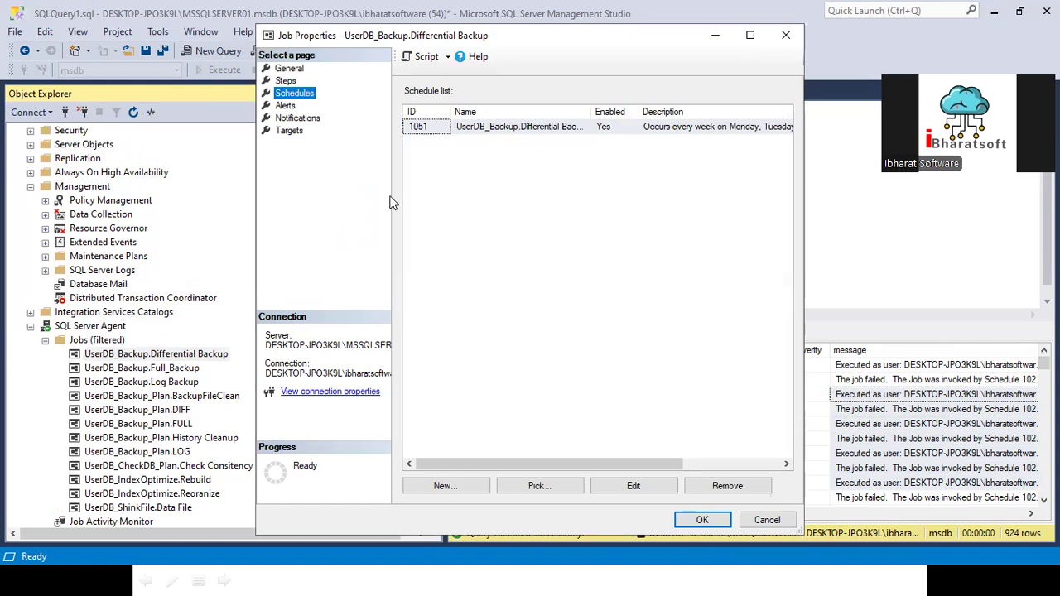
pyautogui.click(750, 36)
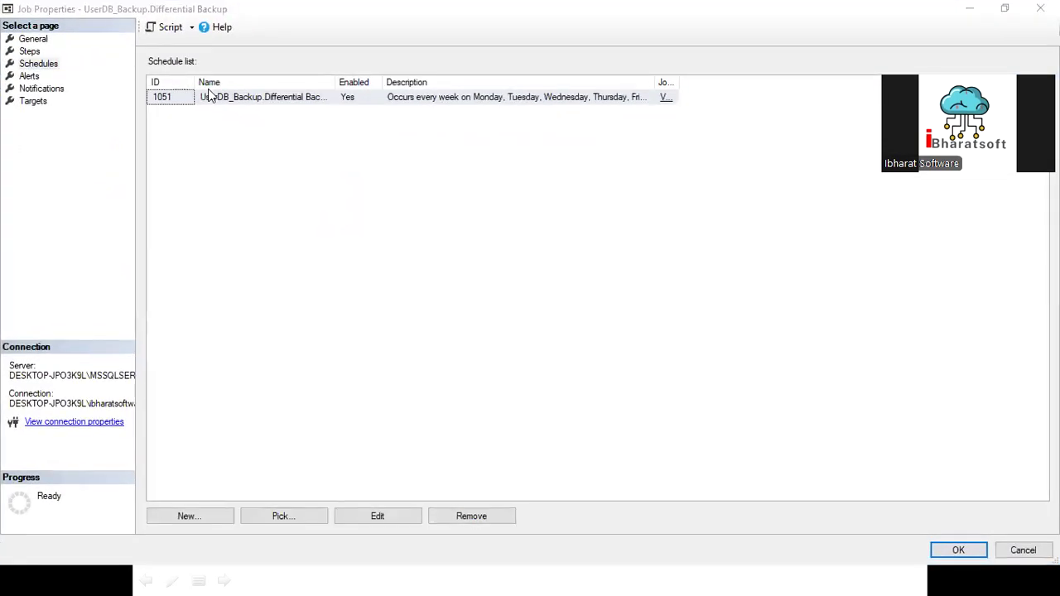
pyautogui.moveTo(651, 82); pyautogui.dragTo(884, 84)
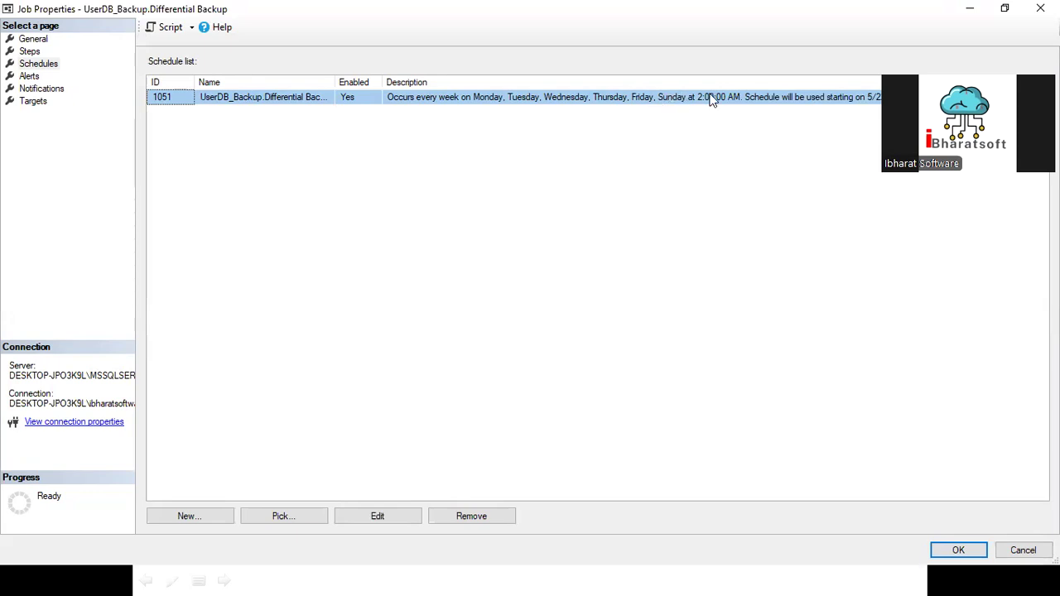
pyautogui.click(1023, 550)
# - Check the schedule of the UserDB_Backup.Full_Backup job, and close its properties without changes
pyautogui.click(171, 370)
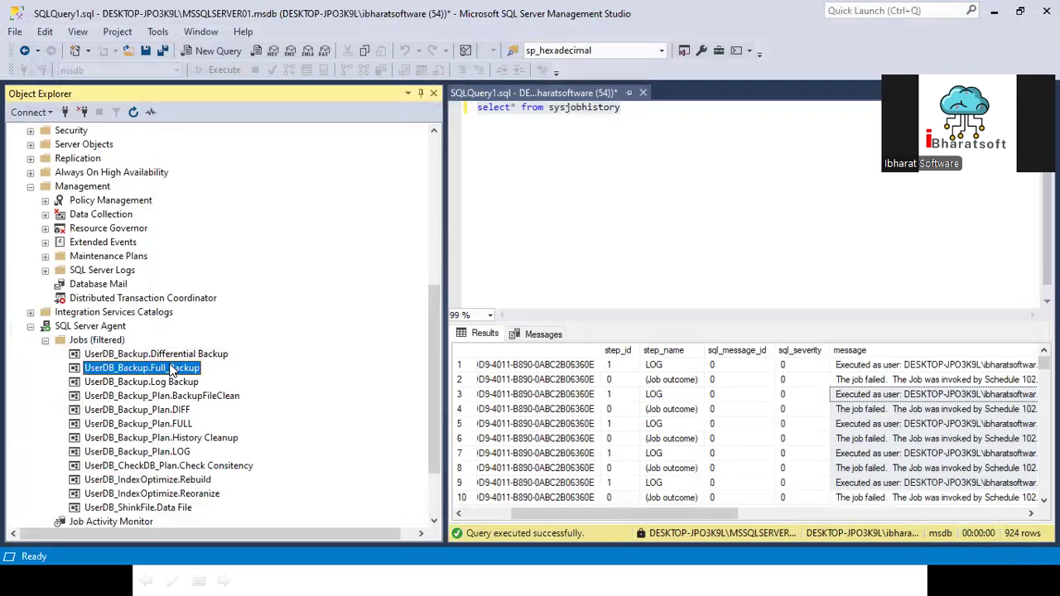
pyautogui.doubleClick(172, 370)
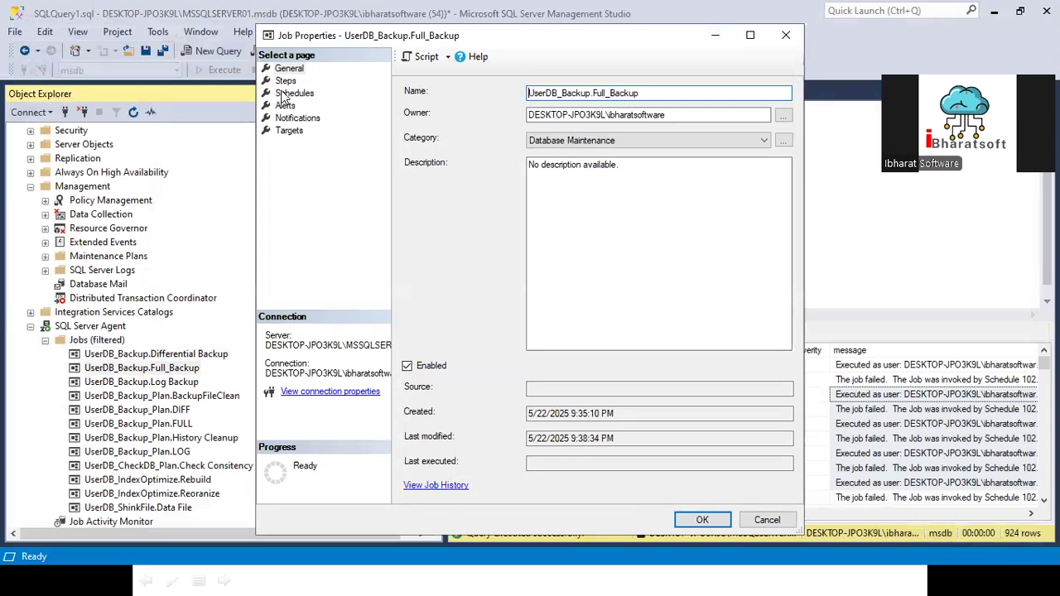
pyautogui.click(294, 93)
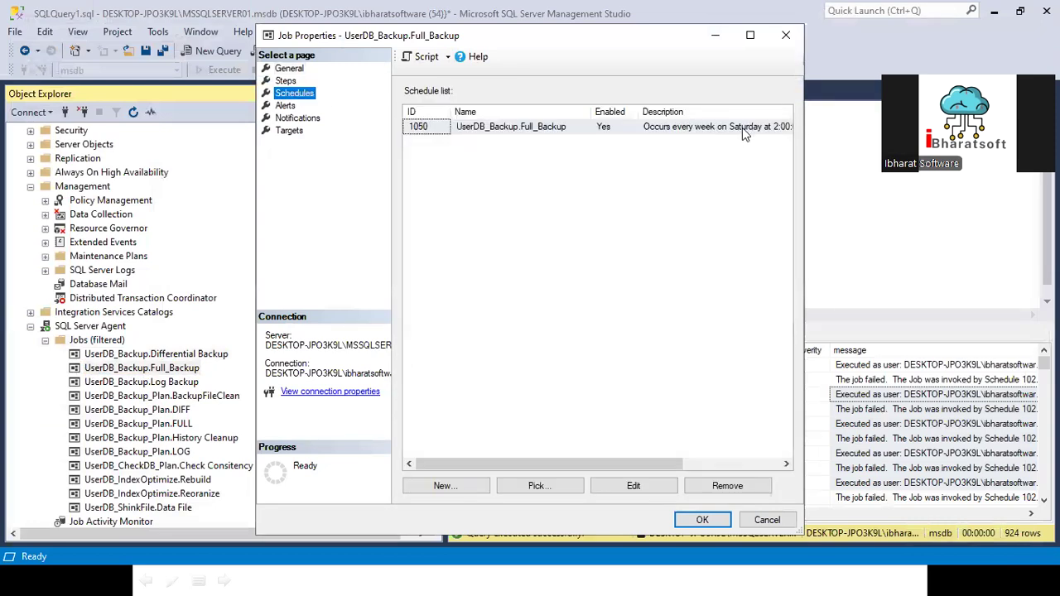
pyautogui.click(767, 519)
# - Check the schedule of the UserDB_Backup.Log Backup job, and close its properties without changes
pyautogui.click(146, 381)
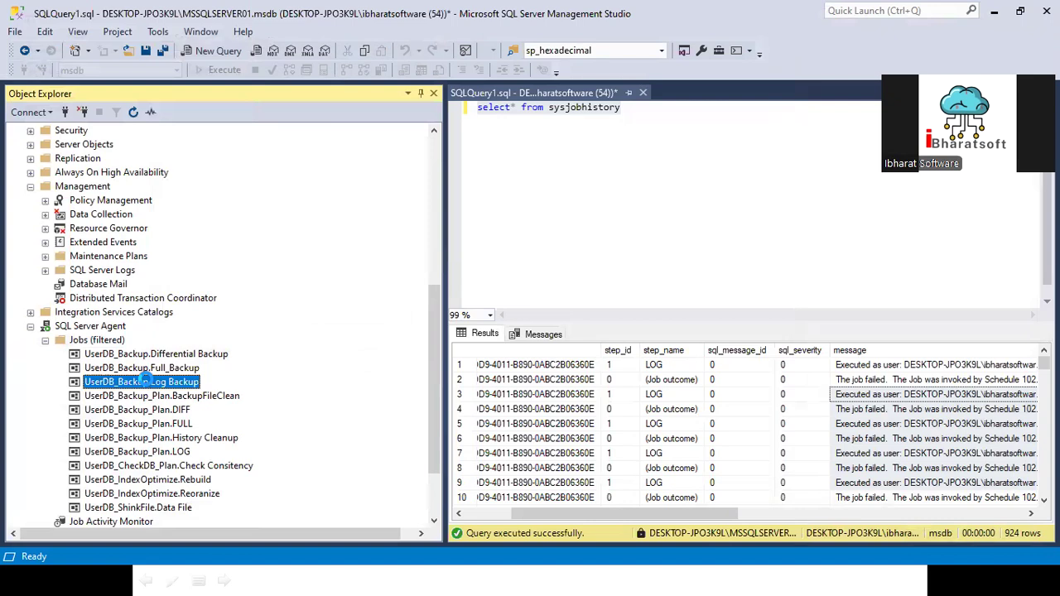
pyautogui.doubleClick(146, 381)
pyautogui.click(294, 92)
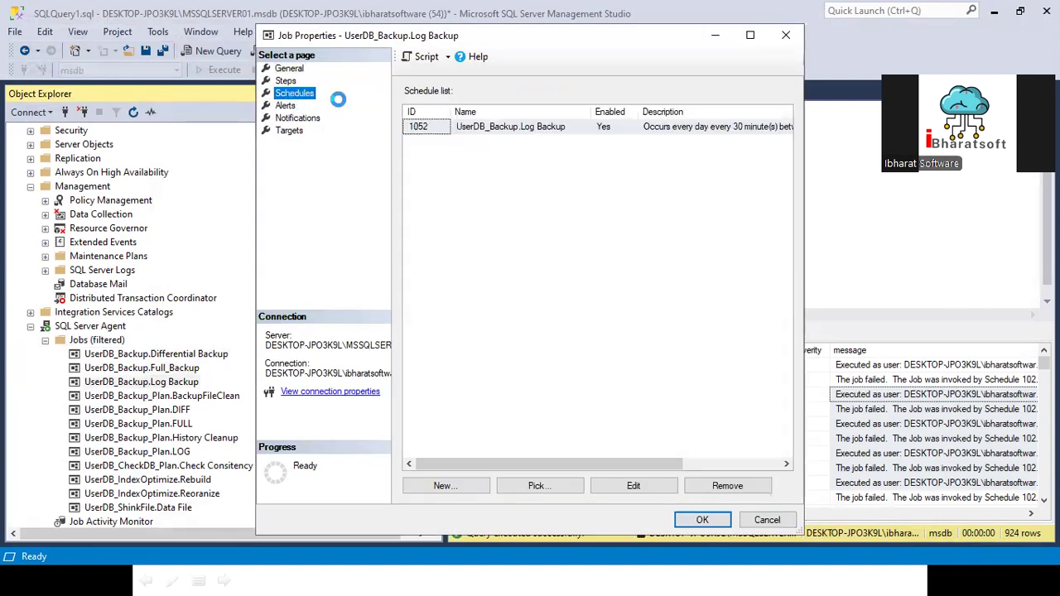
pyautogui.click(767, 520)
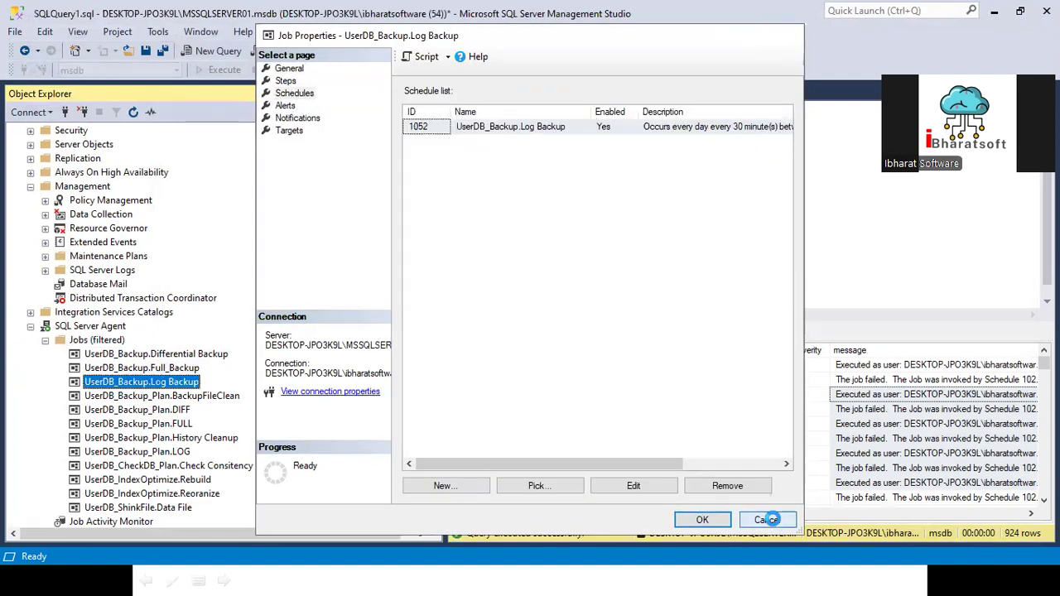